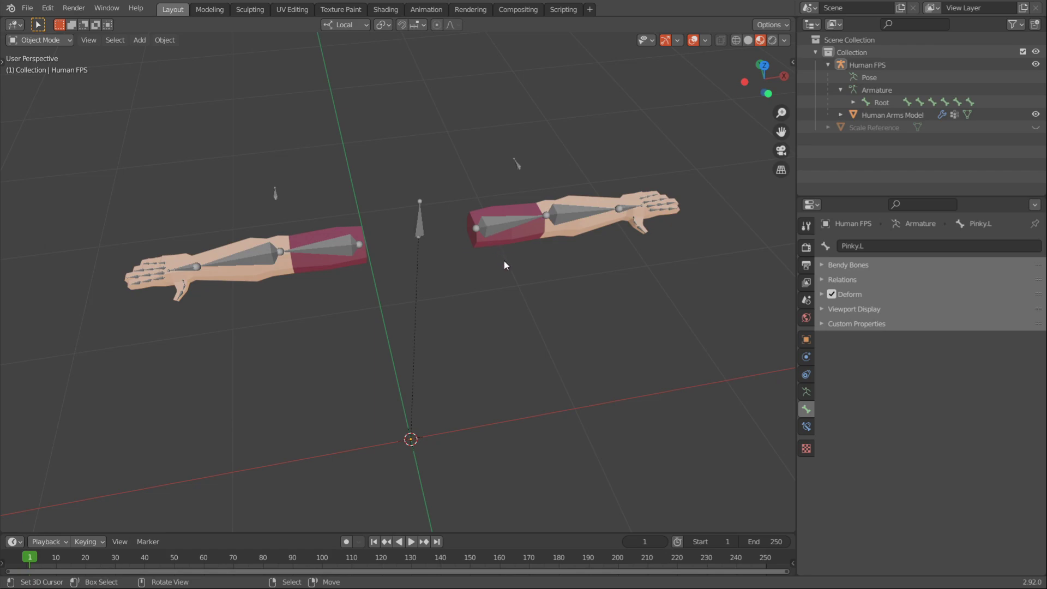
Step: Select the Human FPS rig and try a local-X rotation, then cancel it
{"action": "scroll", "coordinate": [492, 270], "scroll_direction": "down", "scroll_amount": 4}
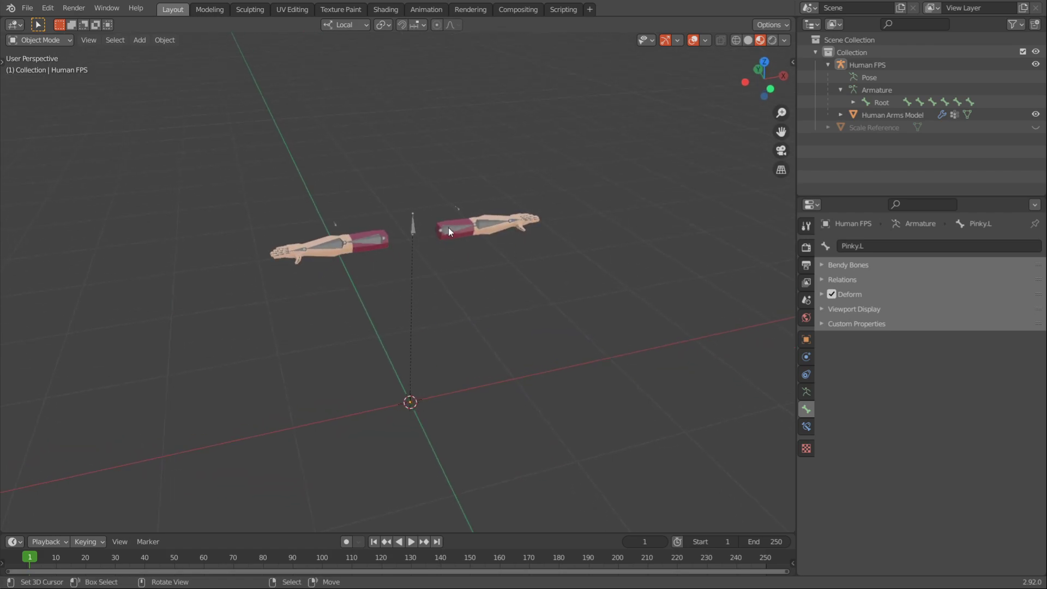
{"action": "left_click", "coordinate": [440, 223]}
{"action": "key", "text": "r"}
{"action": "key", "text": "x"}
{"action": "key", "text": "x"}
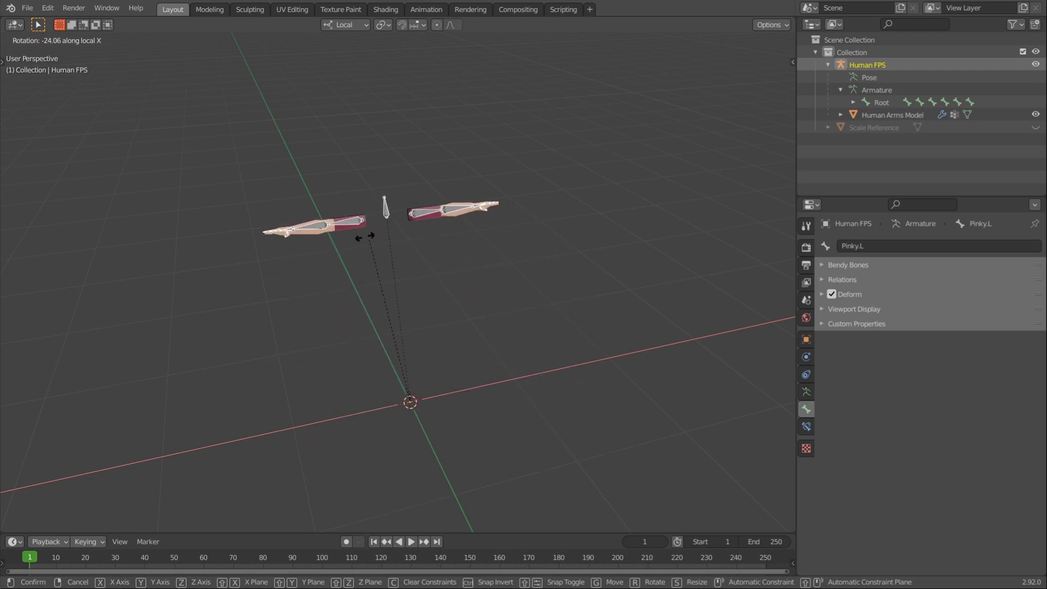
{"action": "left_click", "coordinate": [427, 293]}
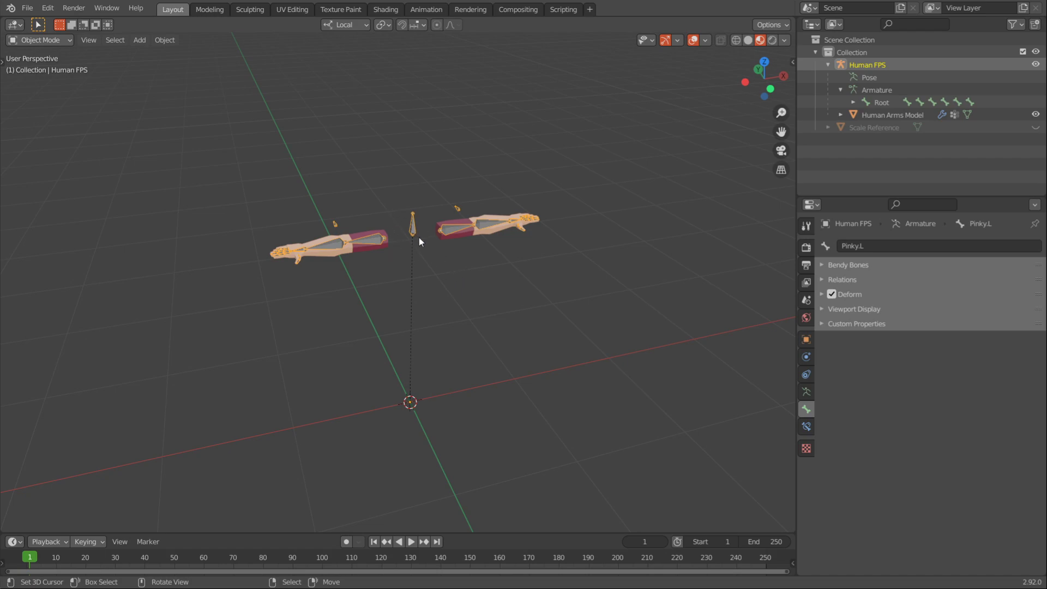
Step: Switch to front view and set the transform orientation to Global
{"action": "key", "text": "KP_1"}
{"action": "key", "text": "g"}
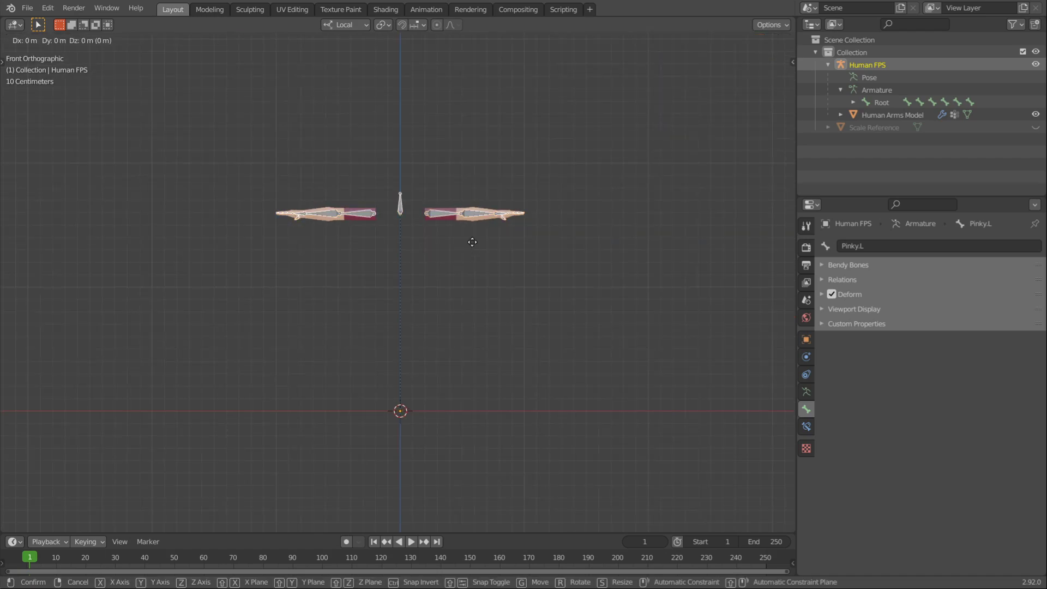
{"action": "key", "text": "Escape"}
{"action": "left_click", "coordinate": [355, 24]}
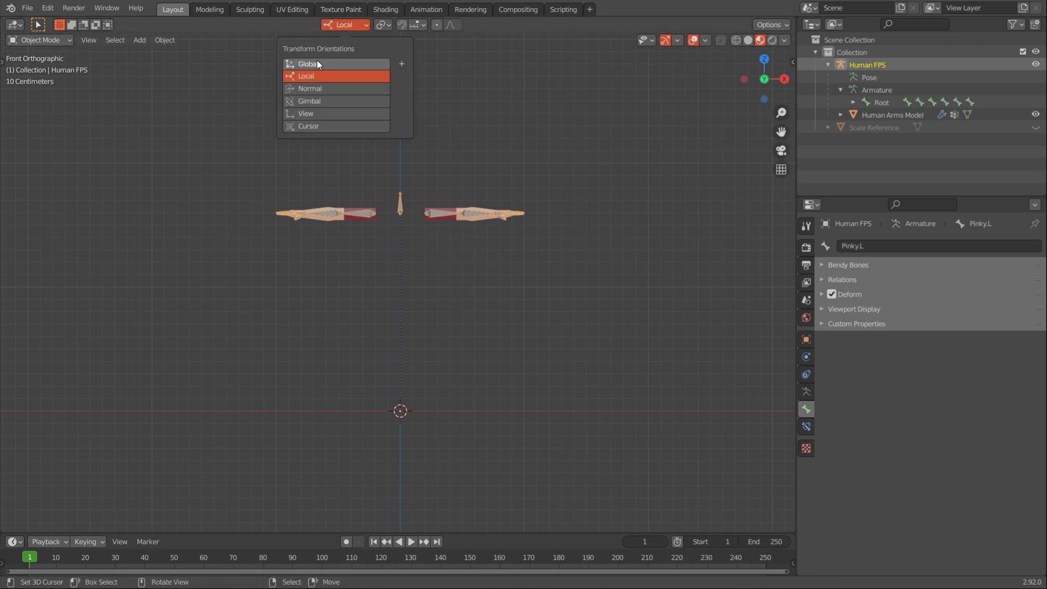
{"action": "left_click", "coordinate": [335, 63]}
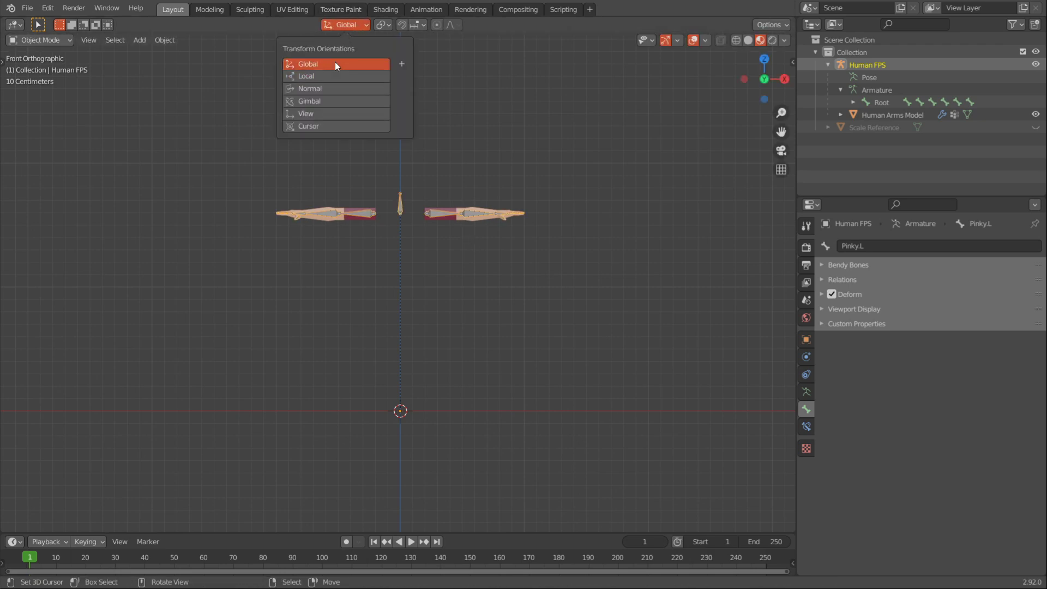
Step: Move the rig down along global Z onto the world origin, with a fine adjustment
{"action": "key", "text": "g"}
{"action": "key", "text": "z"}
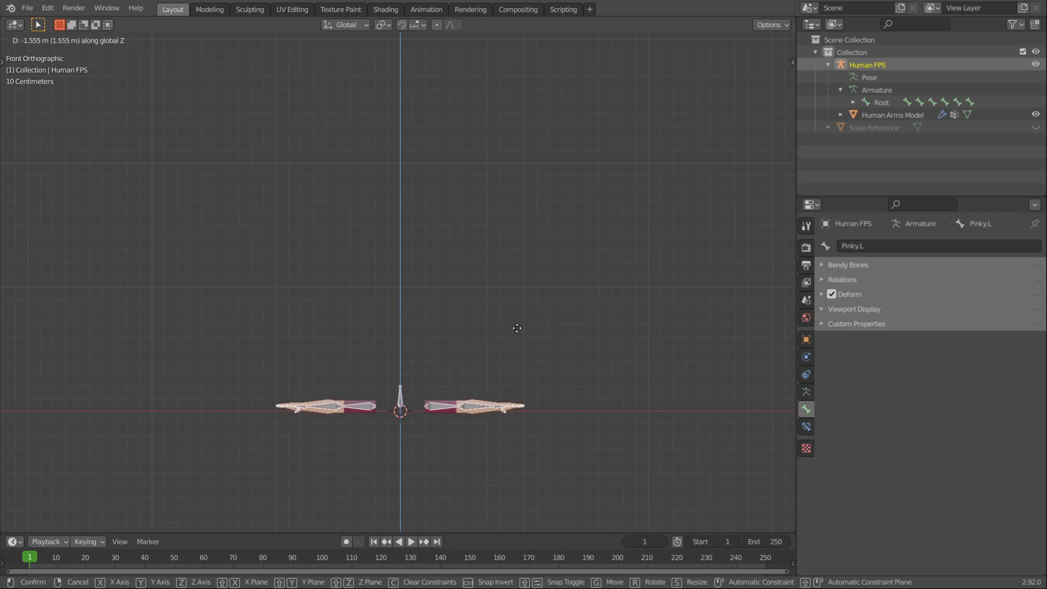
{"action": "left_click", "coordinate": [519, 338]}
{"action": "scroll", "coordinate": [515, 316], "scroll_direction": "up", "scroll_amount": 3}
{"action": "scroll", "coordinate": [491, 245], "scroll_direction": "up", "scroll_amount": 3}
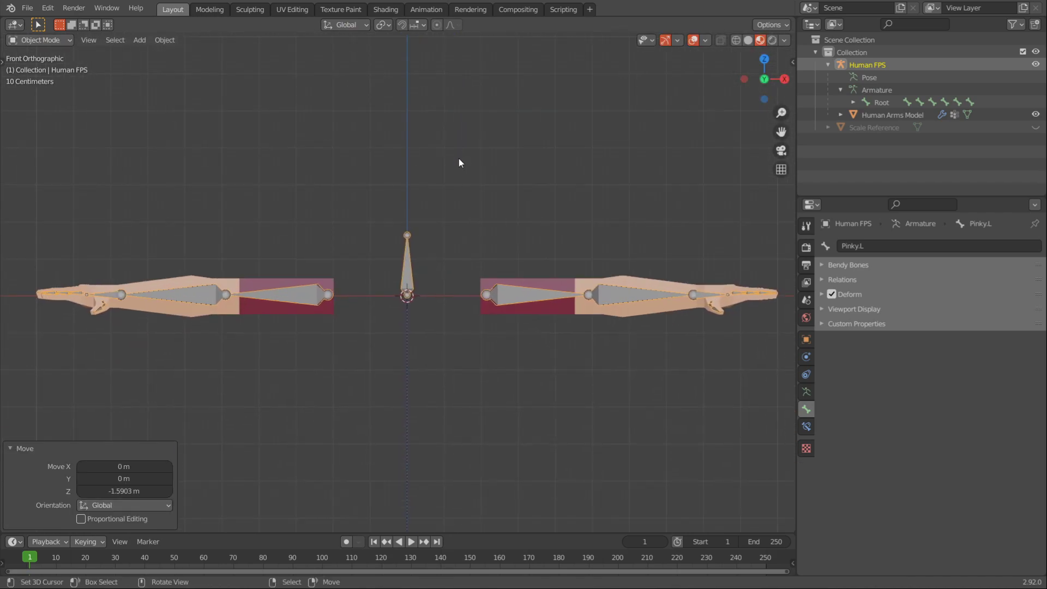
{"action": "scroll", "coordinate": [450, 283], "scroll_direction": "up", "scroll_amount": 2}
{"action": "key", "text": "g"}
{"action": "key", "text": "z"}
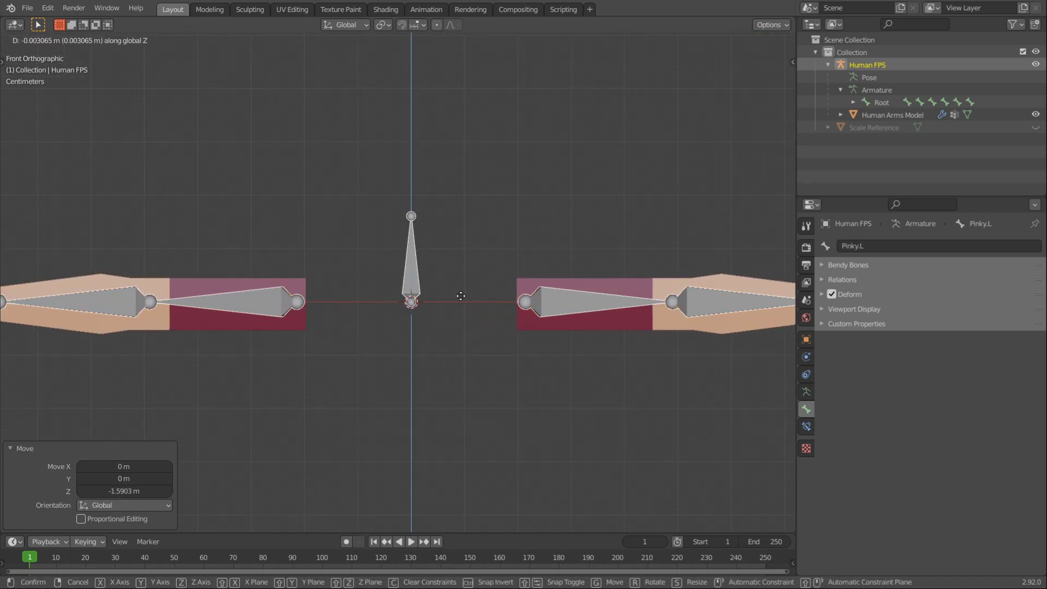
{"action": "left_click", "coordinate": [462, 293]}
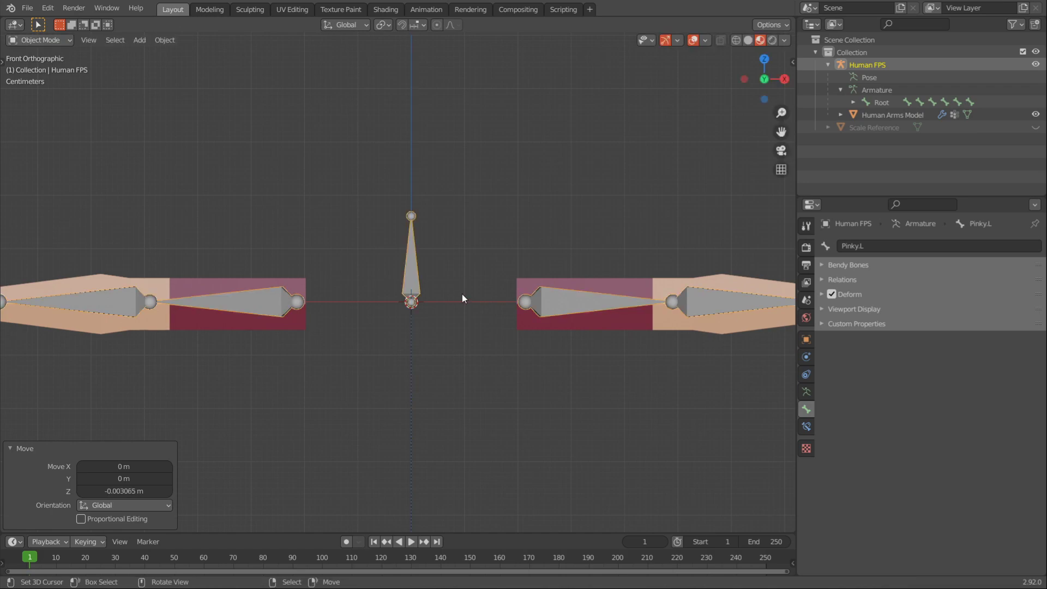
Step: Set the rig's origin to the 3D cursor
{"action": "left_click", "coordinate": [165, 40]}
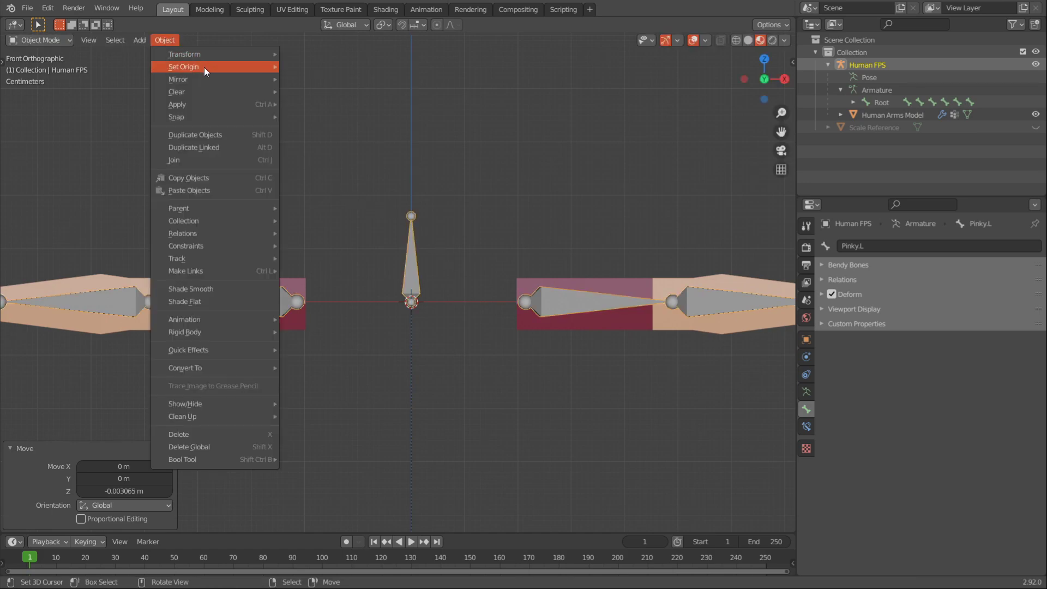
{"action": "mouse_move", "coordinate": [204, 68]}
{"action": "left_click", "coordinate": [346, 91]}
Step: Return to a perspective view and try an X rotation, then cancel it
{"action": "middle_click_drag", "start_coordinate": [347, 90], "coordinate": [492, 251]}
{"action": "scroll", "coordinate": [493, 251], "scroll_direction": "down", "scroll_amount": 3}
{"action": "key", "text": "r"}
{"action": "key", "text": "x"}
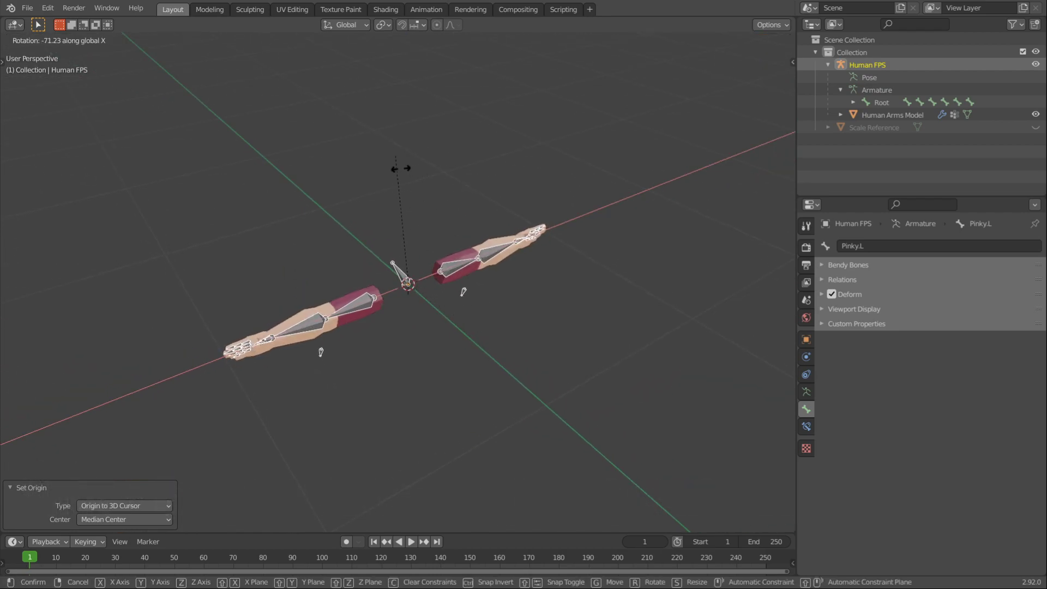
{"action": "key", "text": "Escape"}
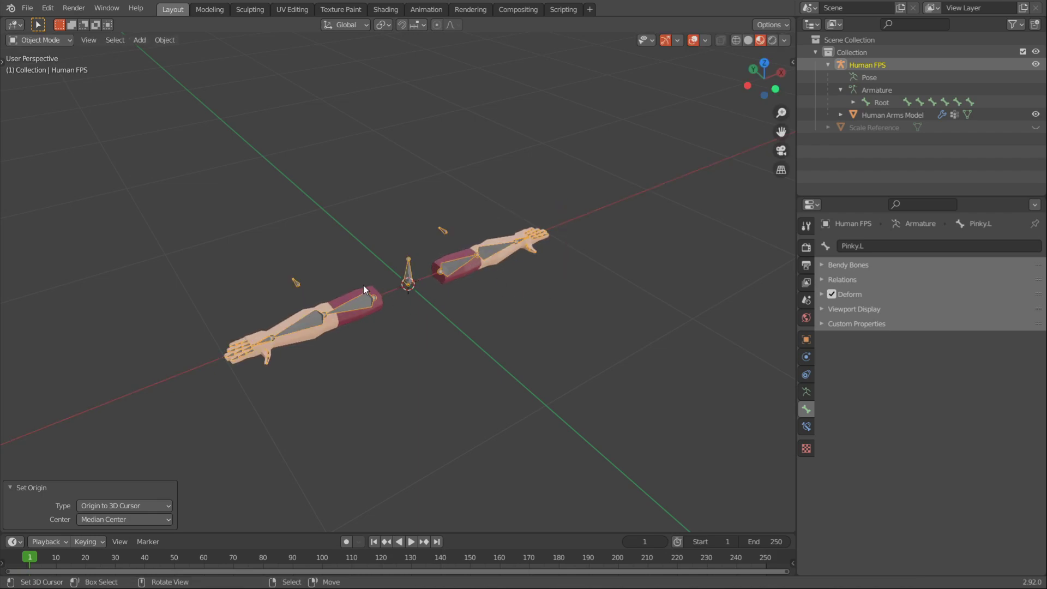
Step: Rotate the rig -90° about X with rx-90, inspect it, and show the transform sidebar
{"action": "middle_click_drag", "start_coordinate": [425, 282], "coordinate": [508, 285]}
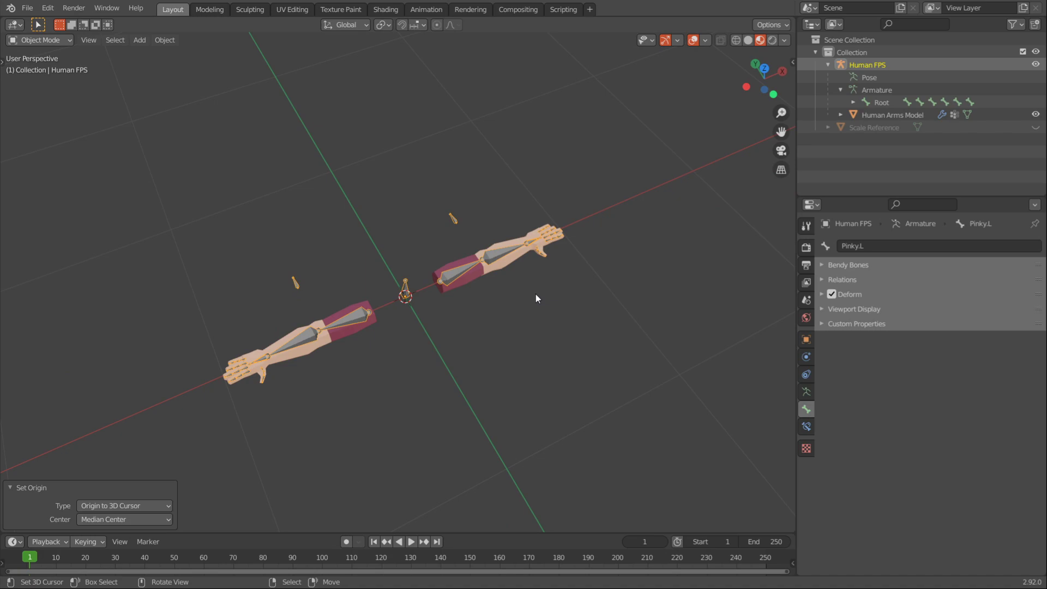
{"action": "type", "text": "rx-90"}
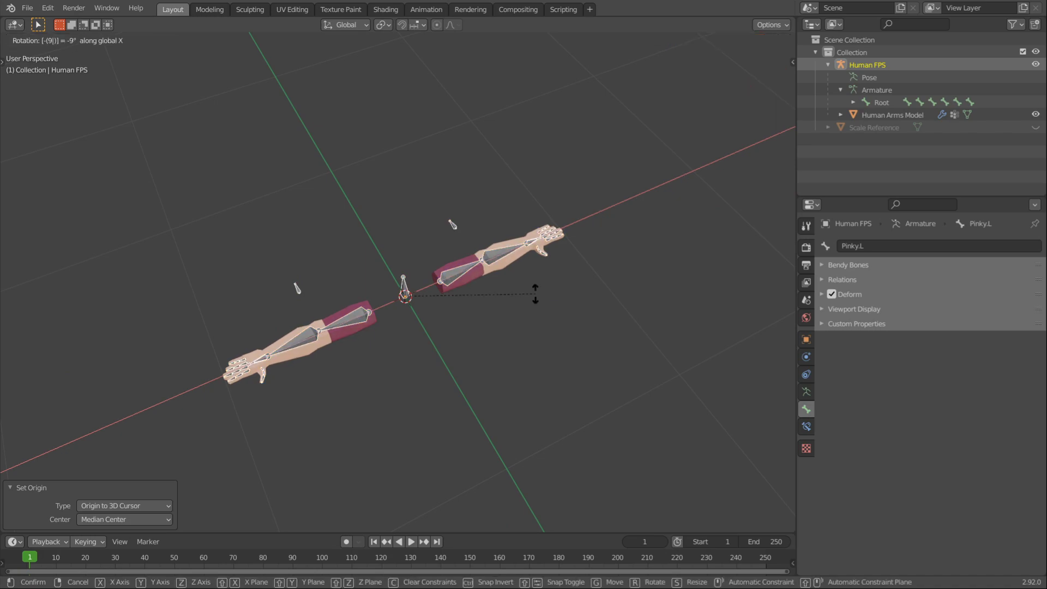
{"action": "key", "text": "Return"}
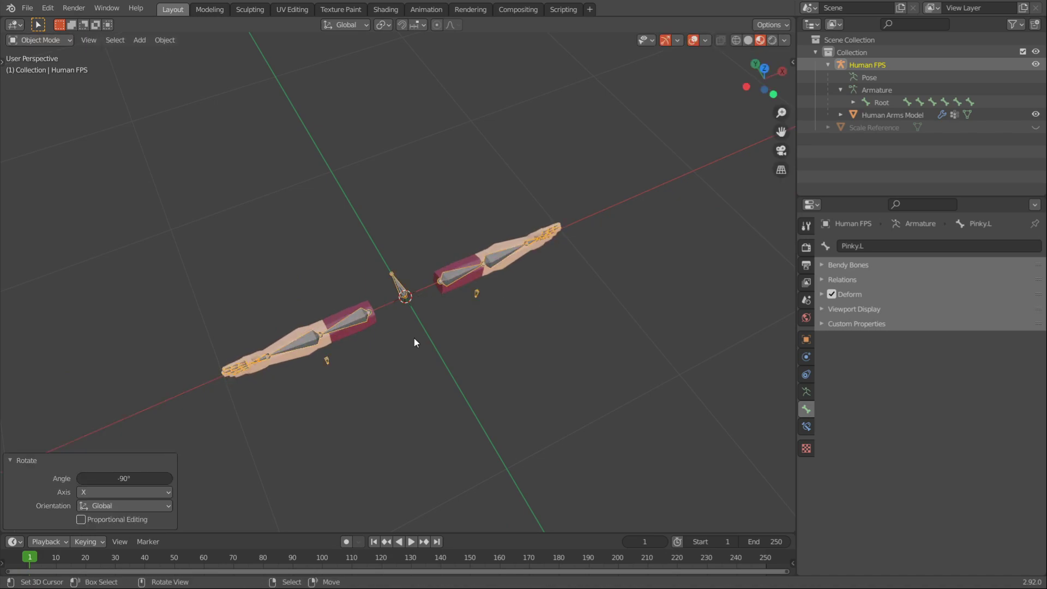
{"action": "middle_click_drag", "start_coordinate": [395, 273], "coordinate": [428, 257]}
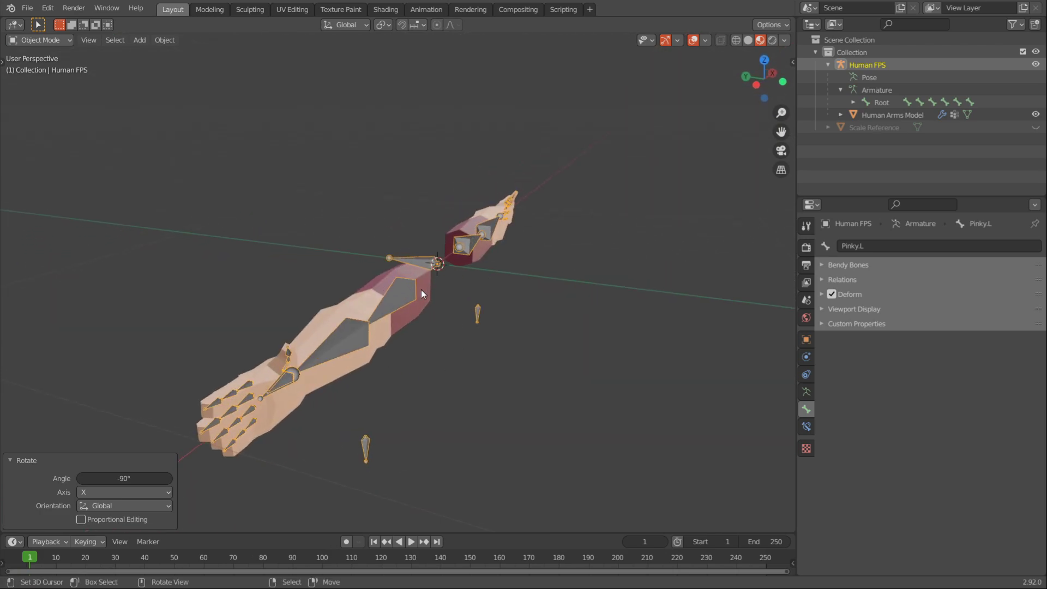
{"action": "middle_click_drag", "start_coordinate": [422, 293], "coordinate": [460, 315]}
{"action": "key", "text": "n"}
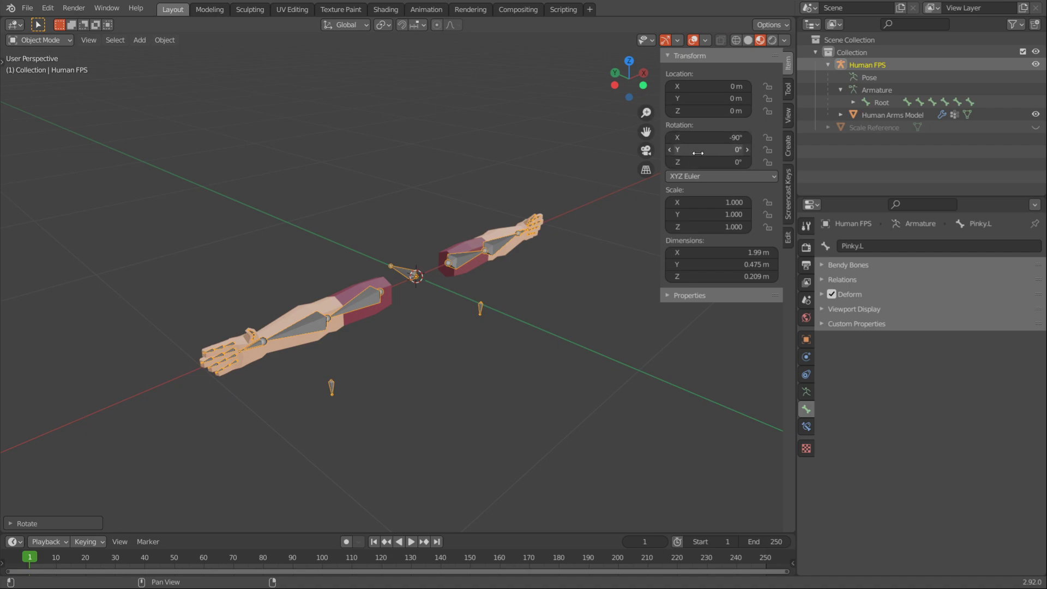
Step: Apply the rig's rotation and then its scale, then hide the sidebar
{"action": "middle_click_drag", "start_coordinate": [501, 173], "coordinate": [510, 201]}
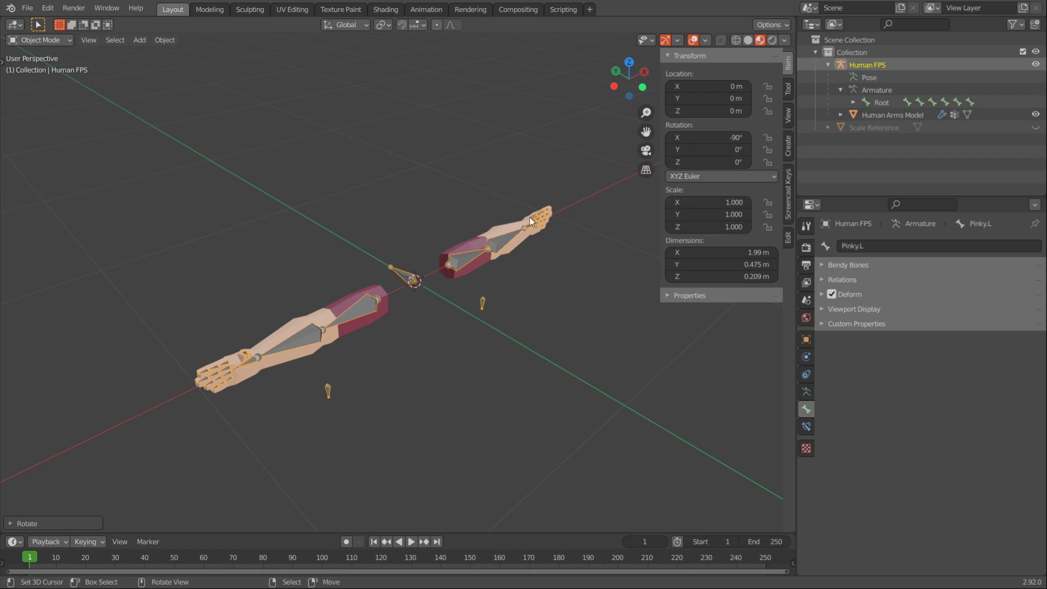
{"action": "key", "text": "ctrl+a"}
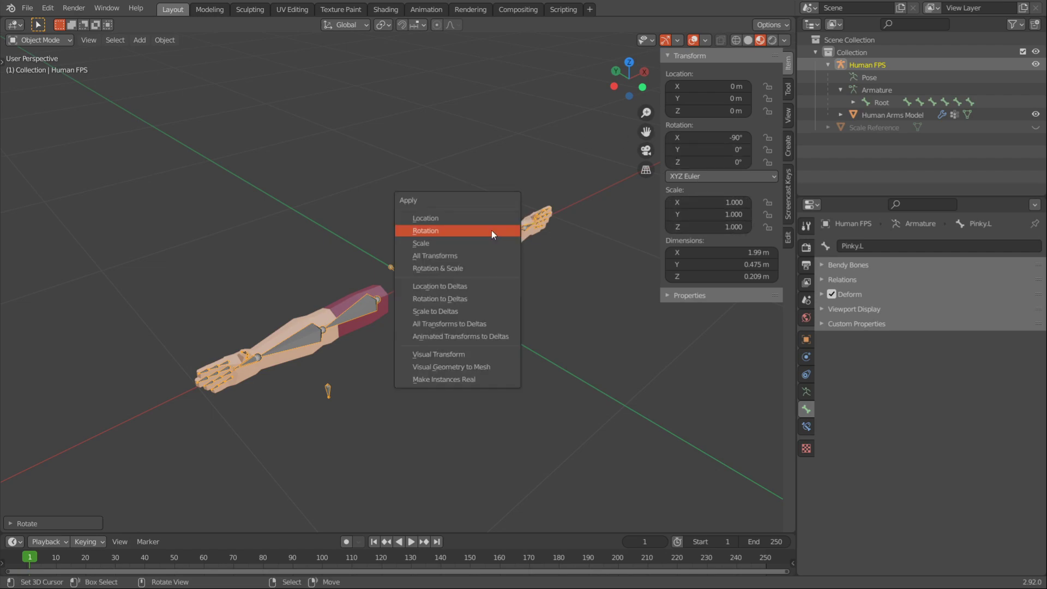
{"action": "left_click", "coordinate": [472, 231]}
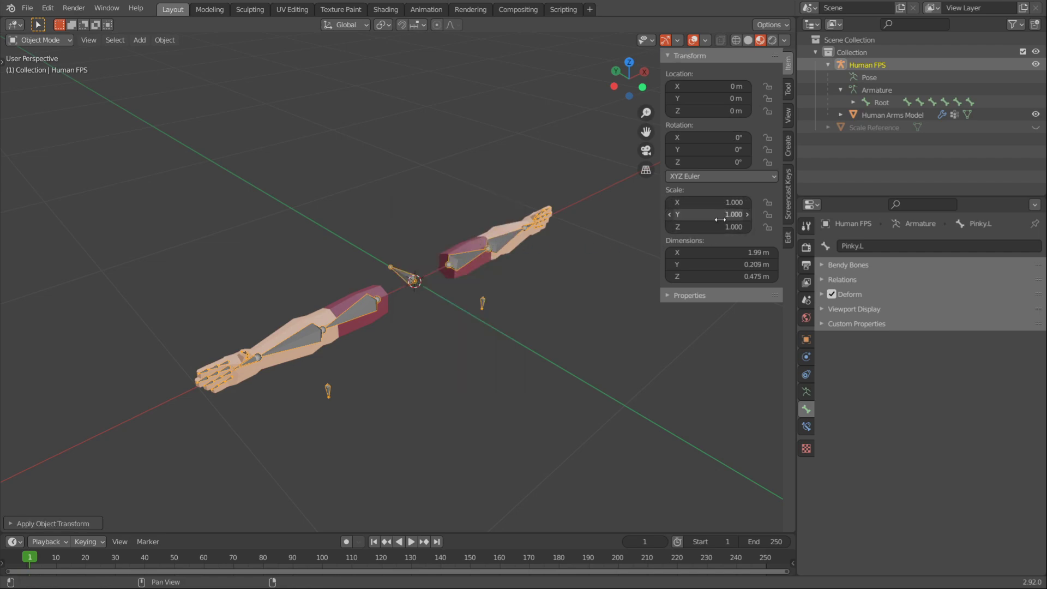
{"action": "middle_click_drag", "start_coordinate": [468, 257], "coordinate": [453, 247]}
{"action": "key", "text": "ctrl+a"}
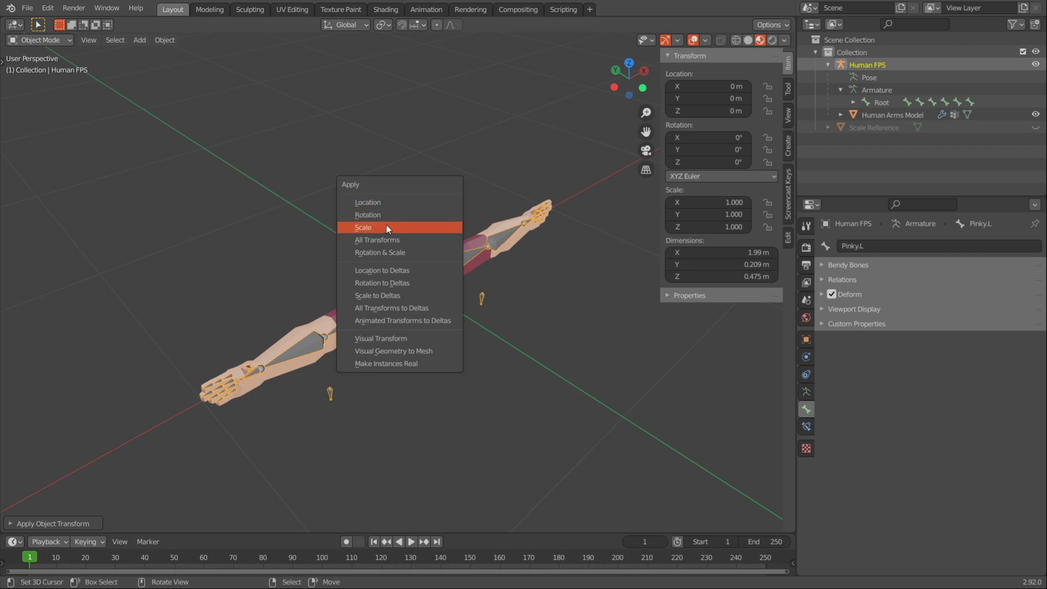
{"action": "left_click", "coordinate": [394, 202]}
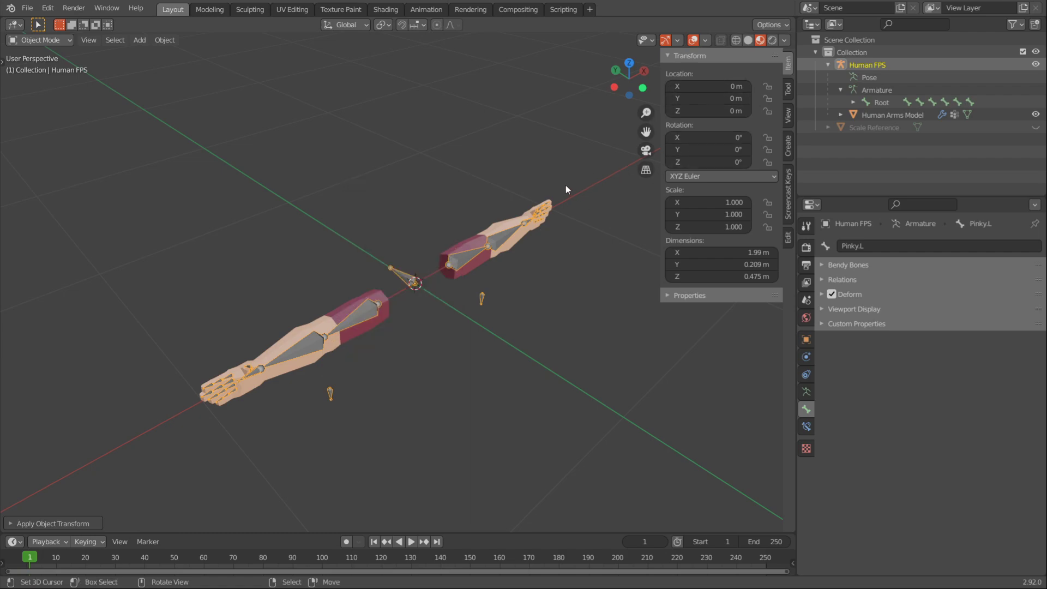
{"action": "key", "text": "n"}
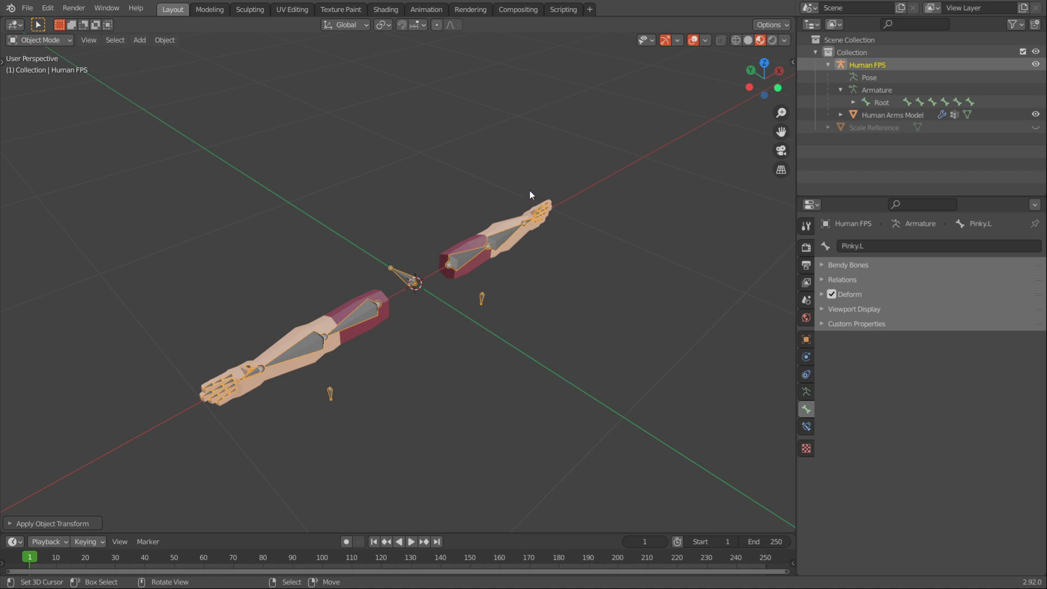
Step: Select the Human FPS rig and Human Arms Model mesh, then open File > Export > FBX
{"action": "left_click", "coordinate": [861, 67]}
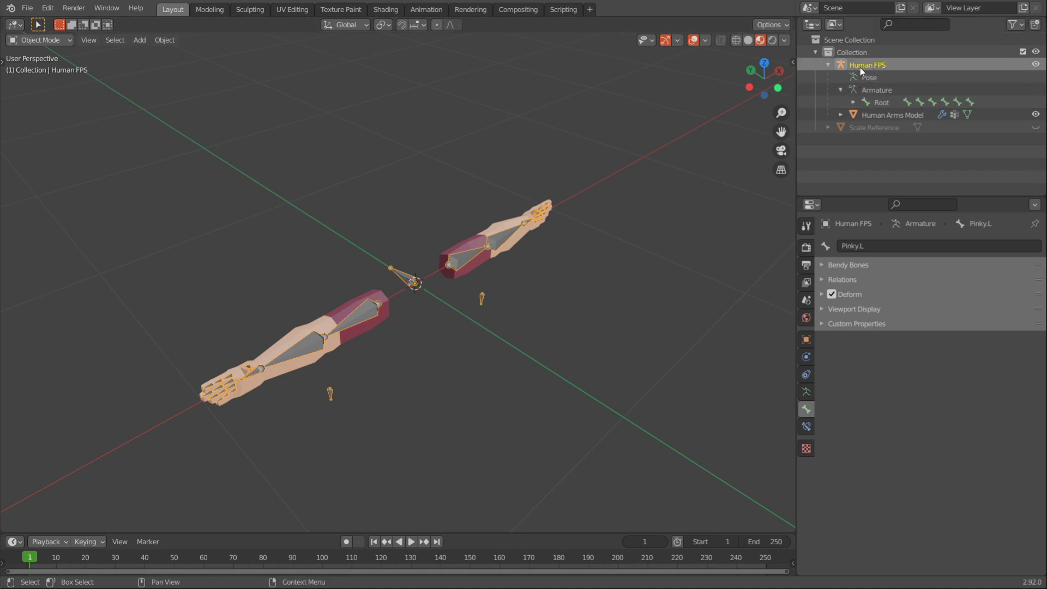
{"action": "left_click", "coordinate": [882, 115]}
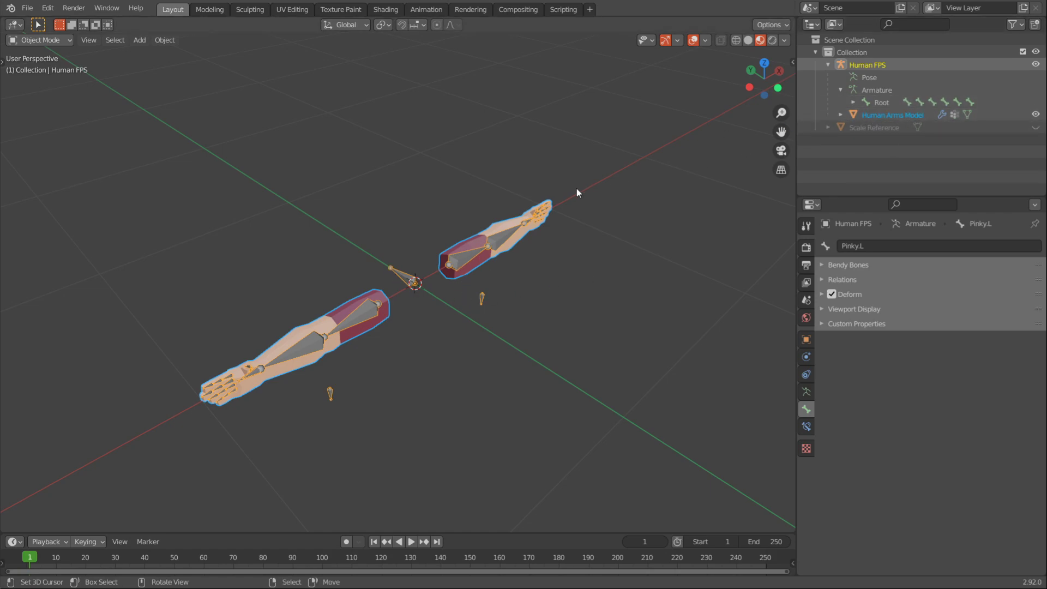
{"action": "left_click", "coordinate": [27, 7]}
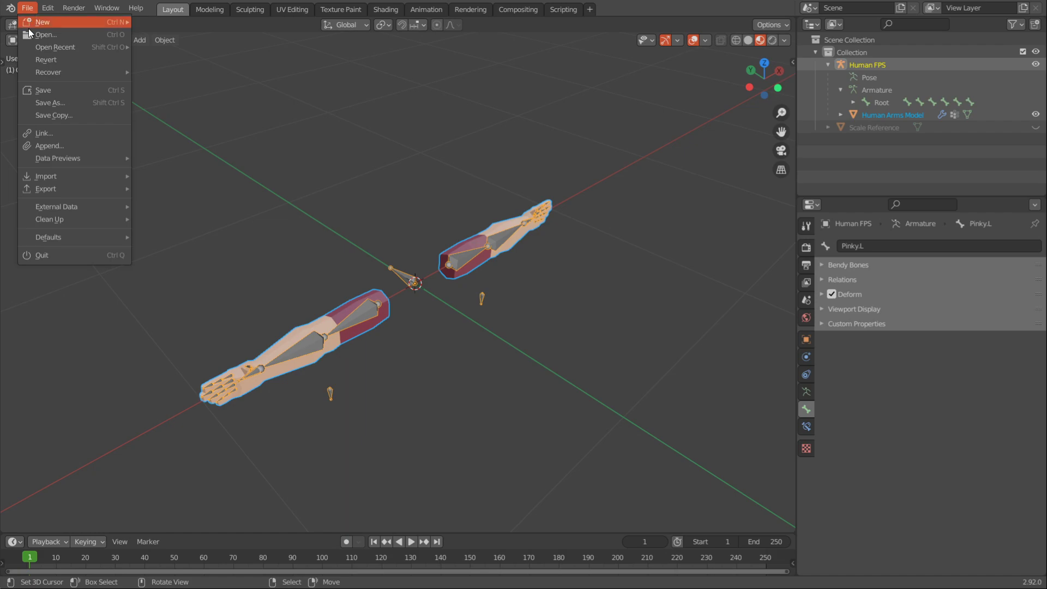
{"action": "mouse_move", "coordinate": [67, 190]}
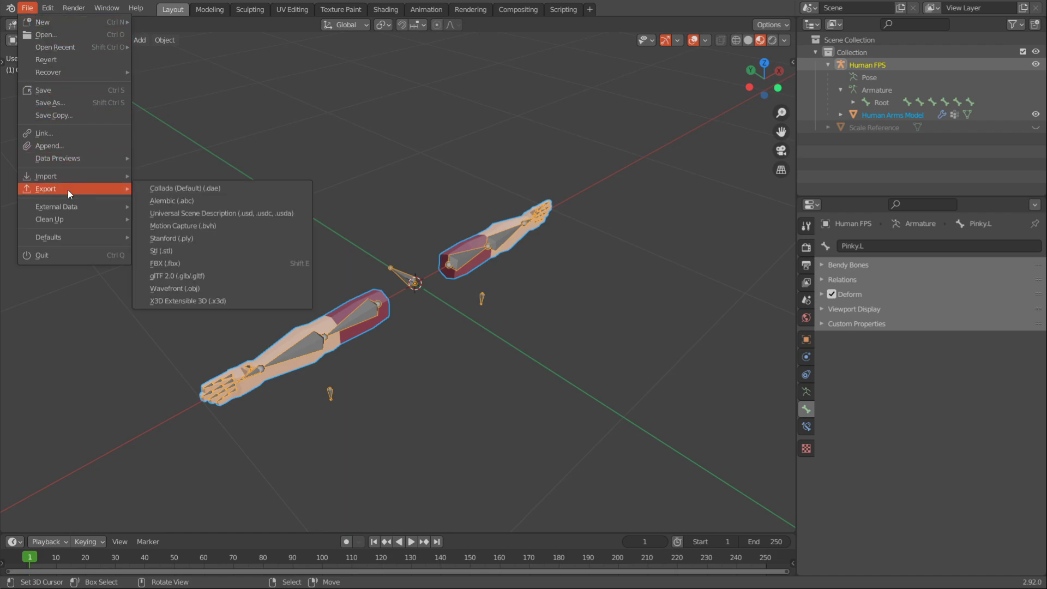
{"action": "left_click", "coordinate": [191, 262]}
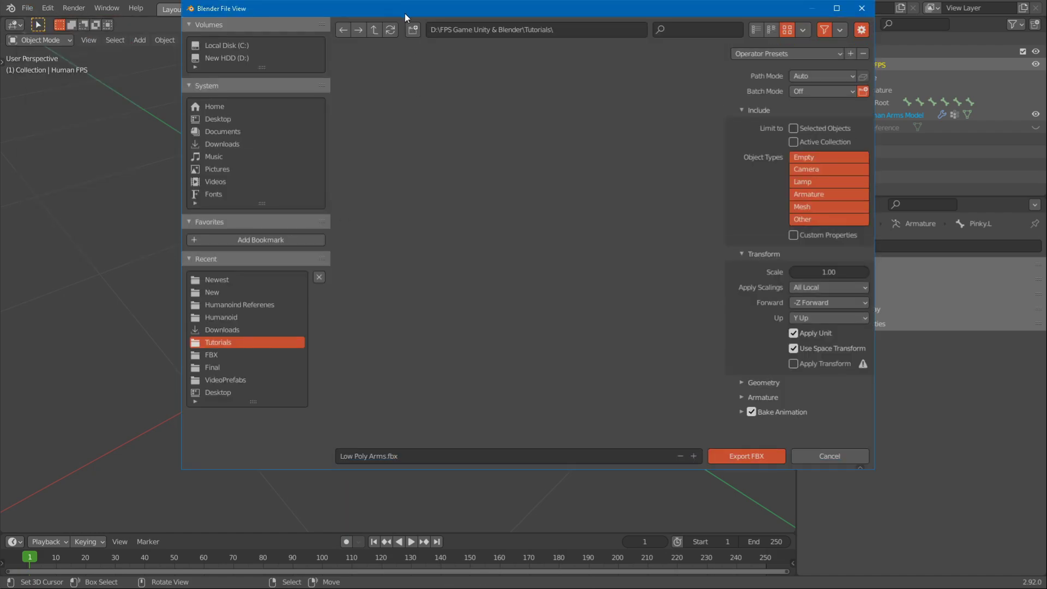
Step: Set the export destination to the Tutorials\FBX folder
{"action": "left_click_drag", "start_coordinate": [404, 13], "coordinate": [400, 39]}
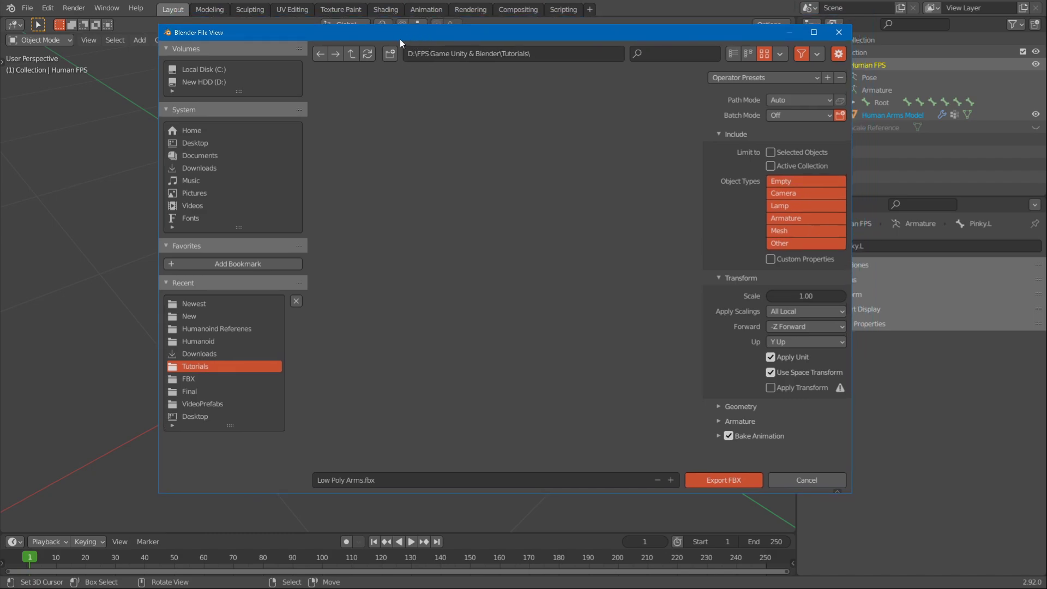
{"action": "left_click", "coordinate": [354, 57]}
{"action": "double_click", "coordinate": [375, 130]}
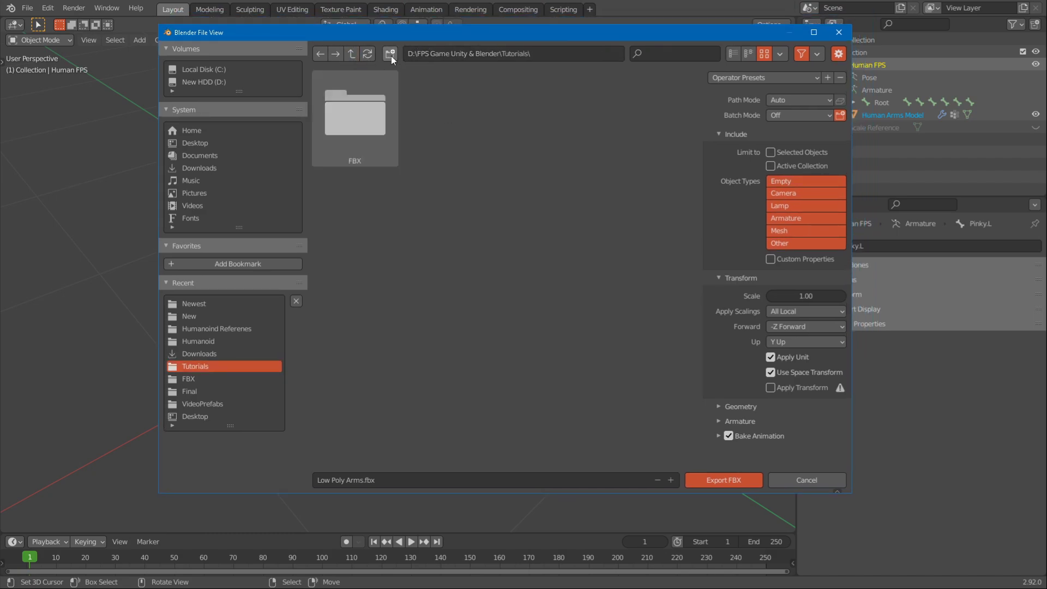
{"action": "double_click", "coordinate": [368, 126]}
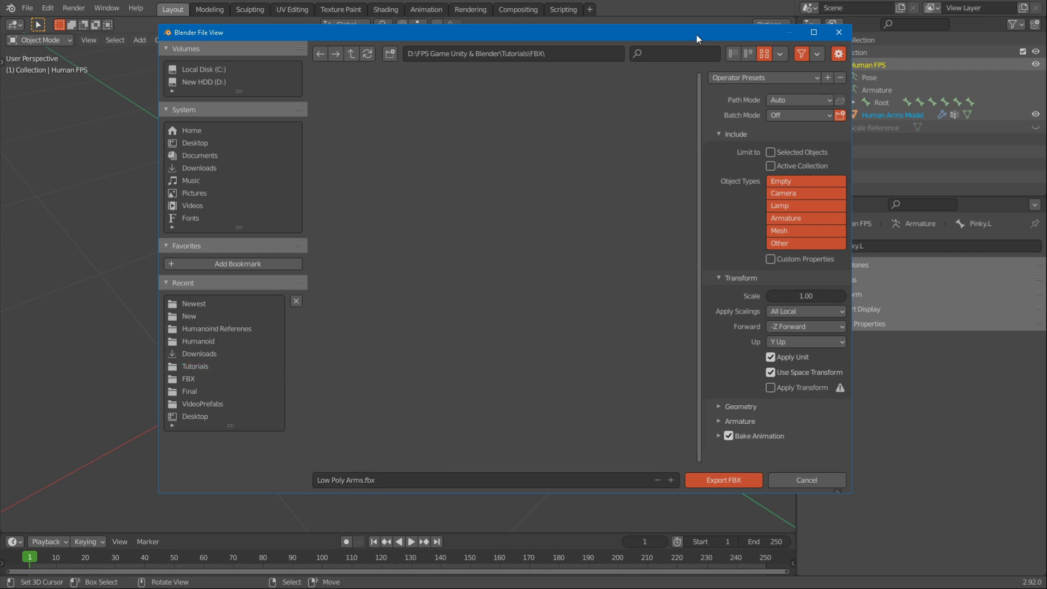
Step: Limit the export to selected objects of Armature and Mesh types
{"action": "left_click_drag", "start_coordinate": [695, 35], "coordinate": [658, 37]}
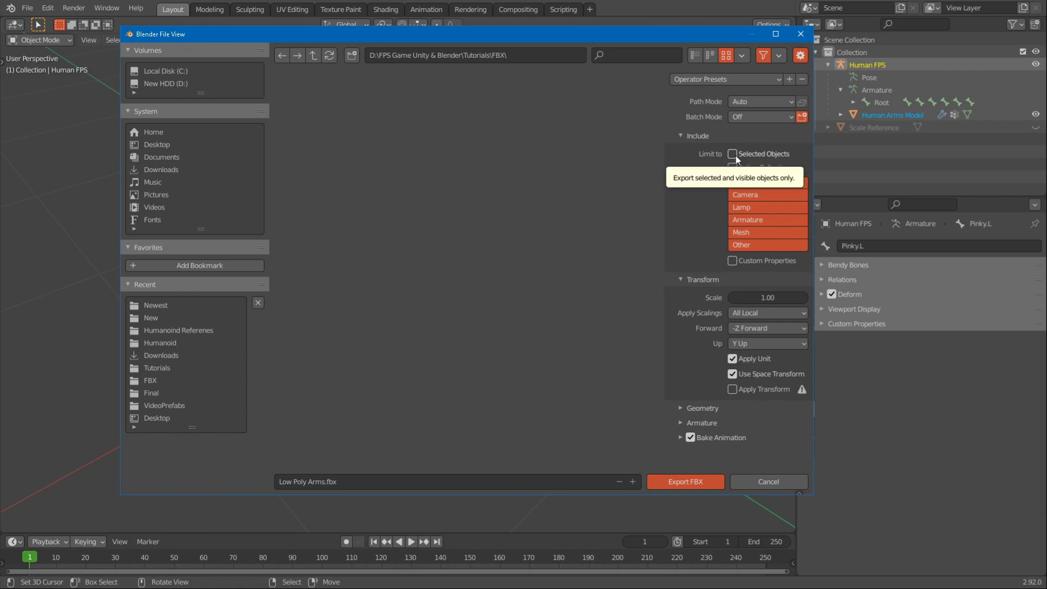
{"action": "left_click", "coordinate": [734, 155]}
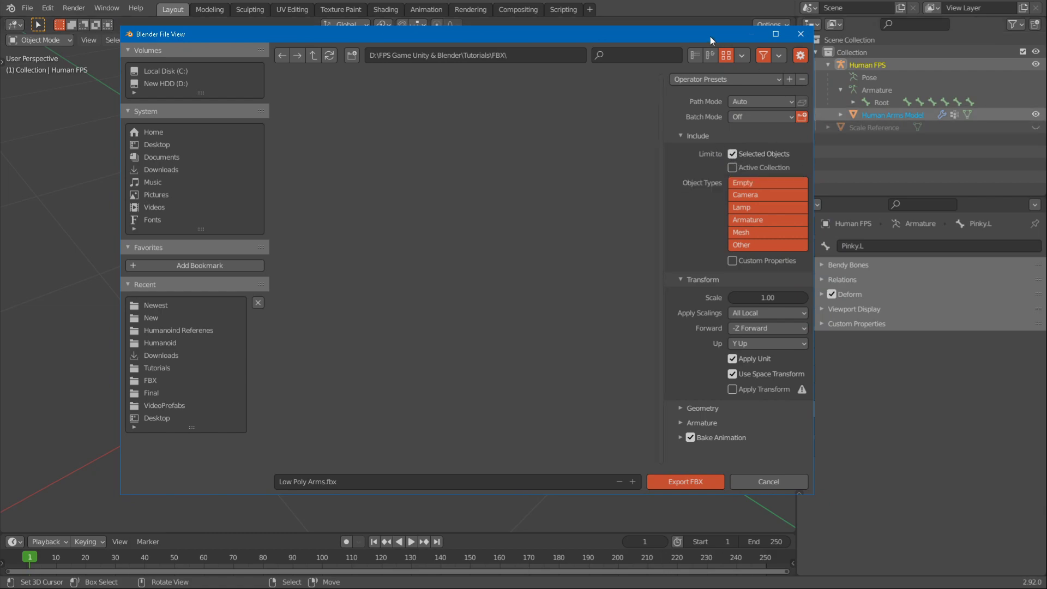
{"action": "left_click_drag", "start_coordinate": [710, 36], "coordinate": [635, 60]}
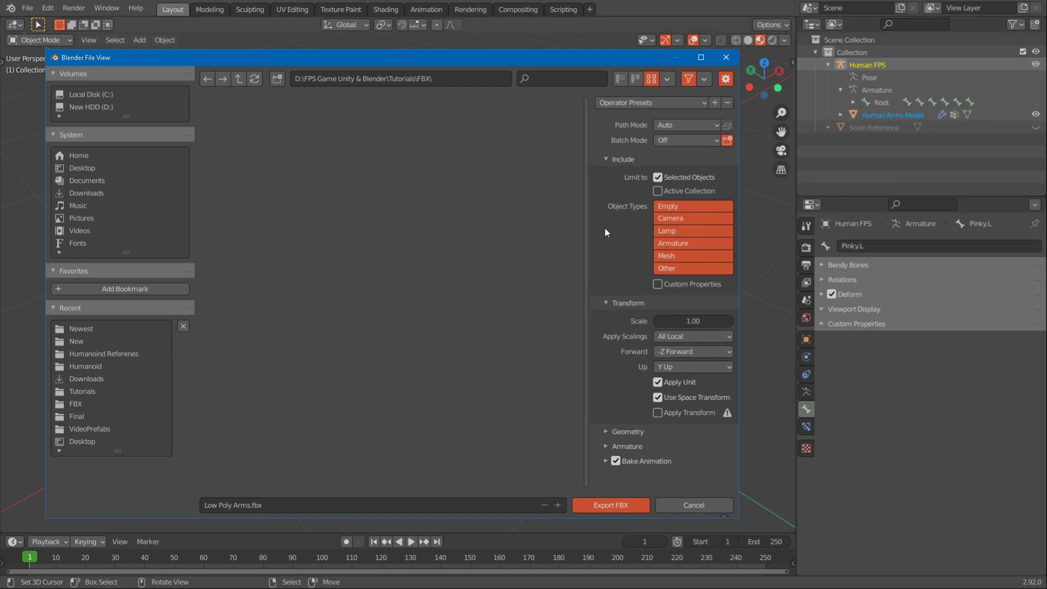
{"action": "left_click", "coordinate": [685, 241]}
{"action": "left_click", "coordinate": [679, 256], "text": "shift"}
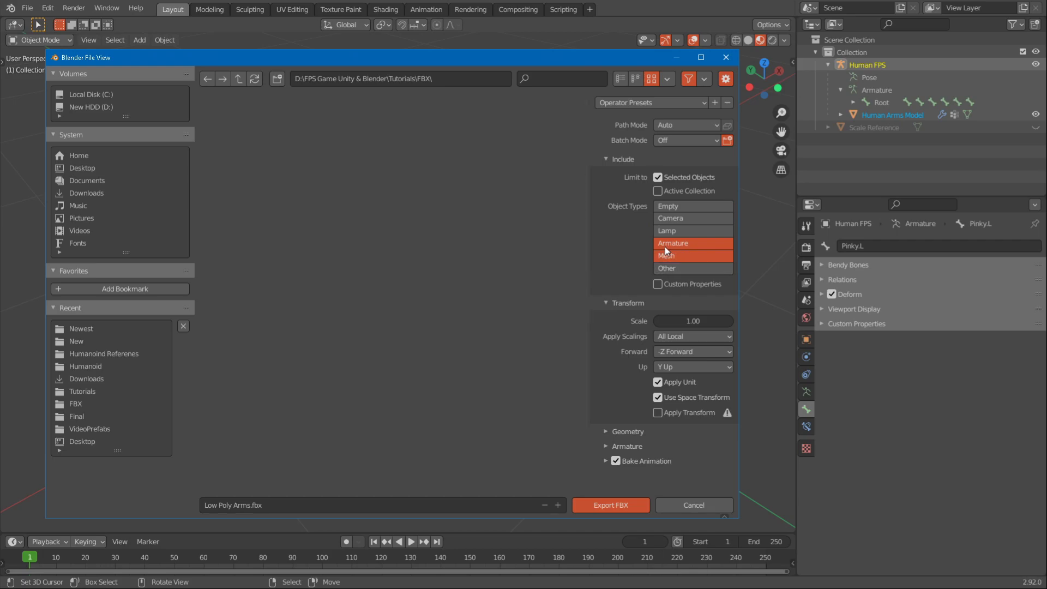
{"action": "left_click", "coordinate": [689, 257]}
Step: Set Apply Scalings to FBX Units Scale and export Low Poly Arms.fbx
{"action": "left_click", "coordinate": [668, 340]}
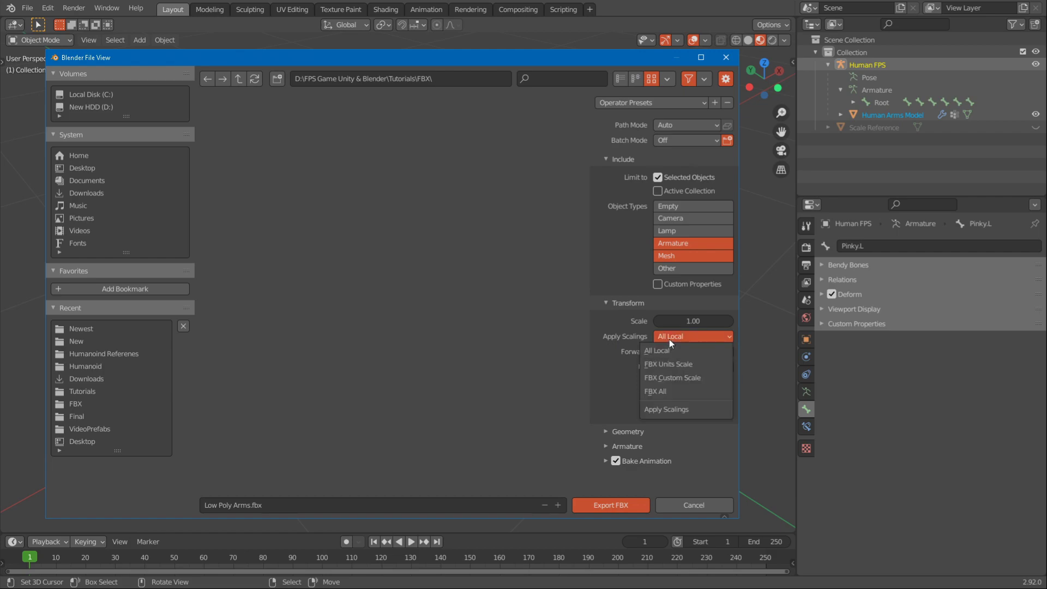
{"action": "left_click", "coordinate": [687, 365]}
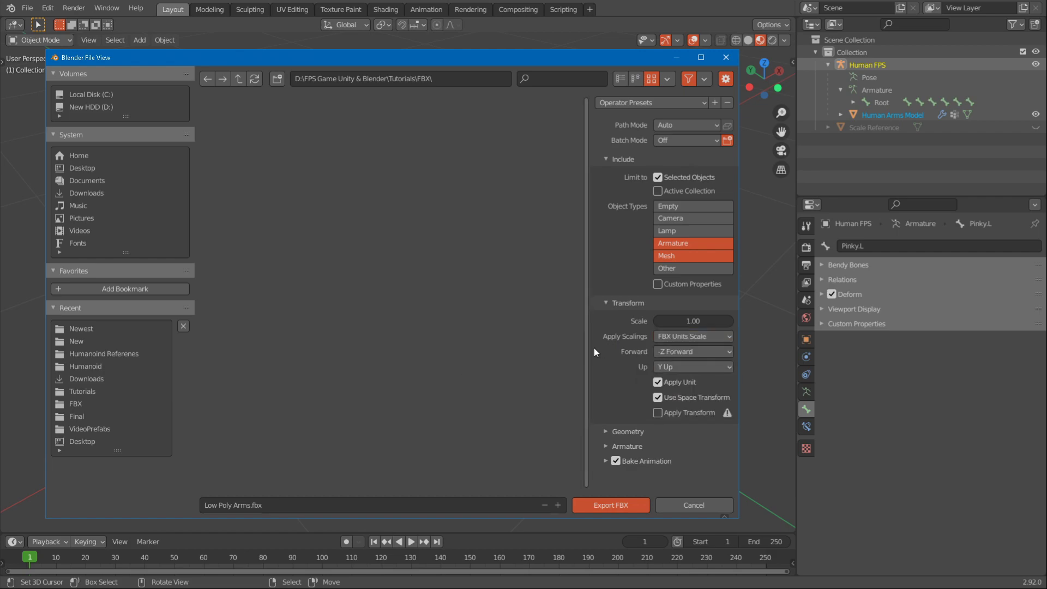
{"action": "left_click", "coordinate": [624, 503]}
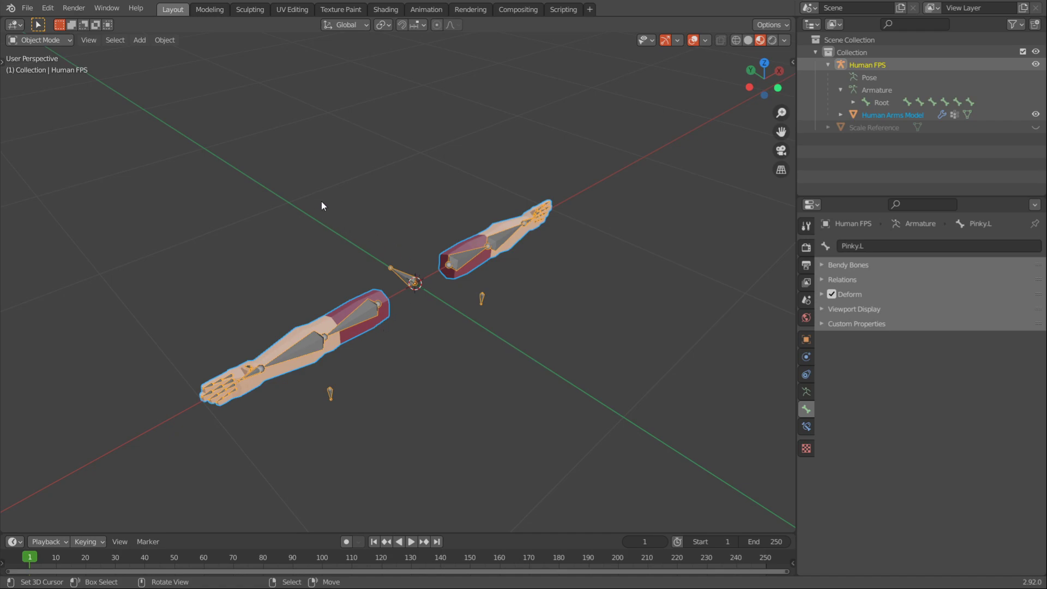
Step: Switch to Unity Hub, check installed editors, dismiss Add Unity Version, and start a new project
{"action": "key", "text": "alt+Tab"}
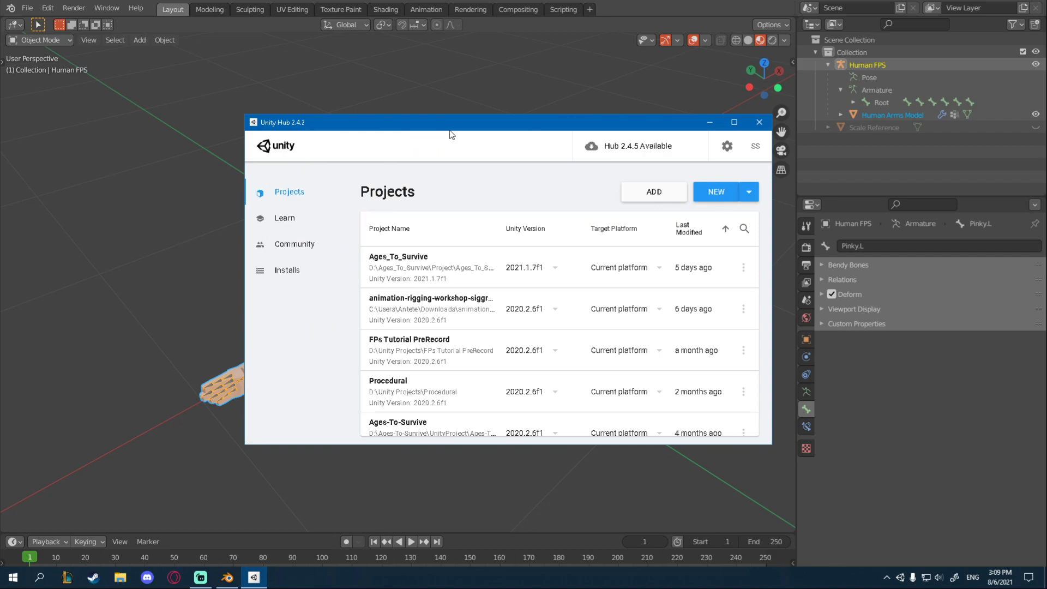
{"action": "left_click_drag", "start_coordinate": [449, 127], "coordinate": [422, 124]}
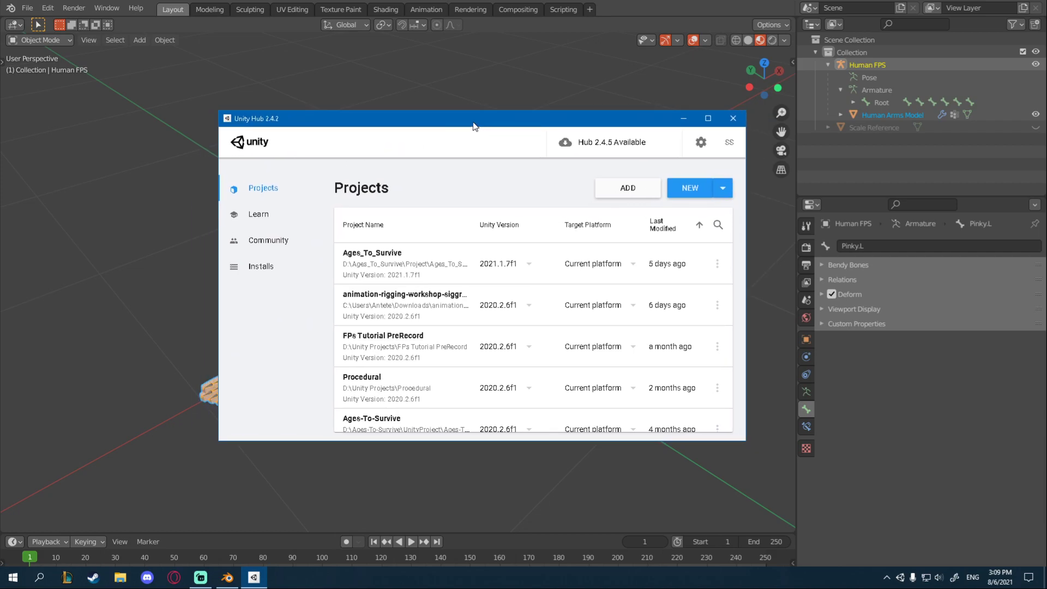
{"action": "left_click", "coordinate": [300, 269]}
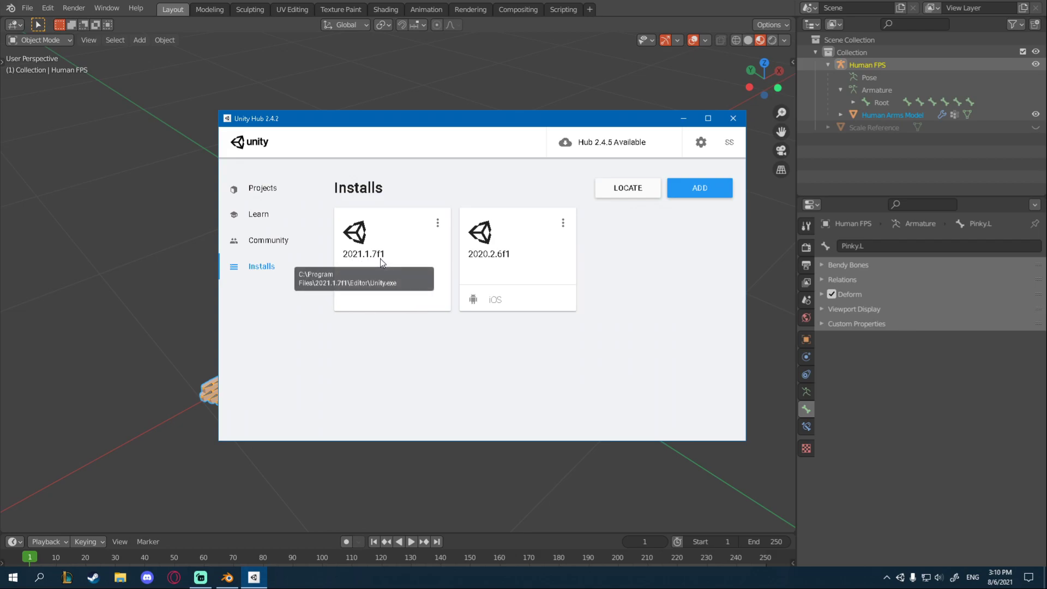
{"action": "left_click", "coordinate": [688, 188]}
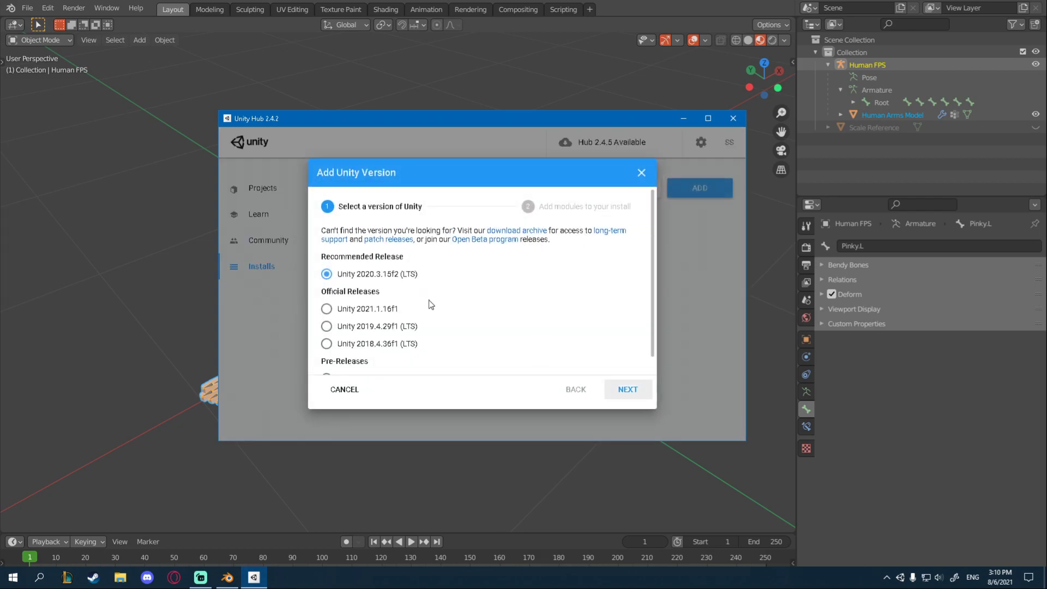
{"action": "scroll", "coordinate": [420, 308], "scroll_direction": "down", "scroll_amount": 1}
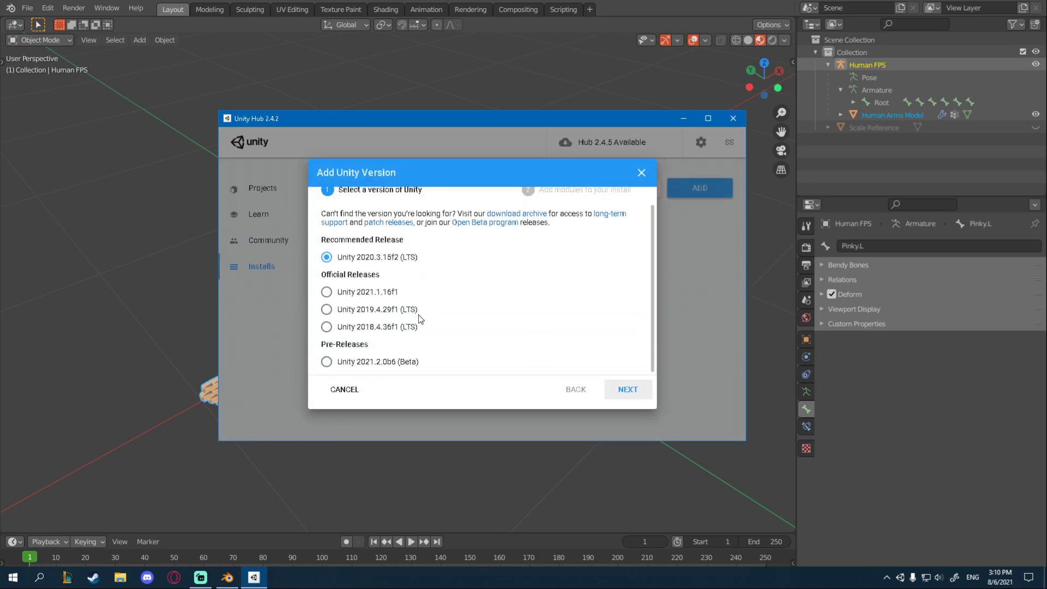
{"action": "left_click", "coordinate": [641, 172]}
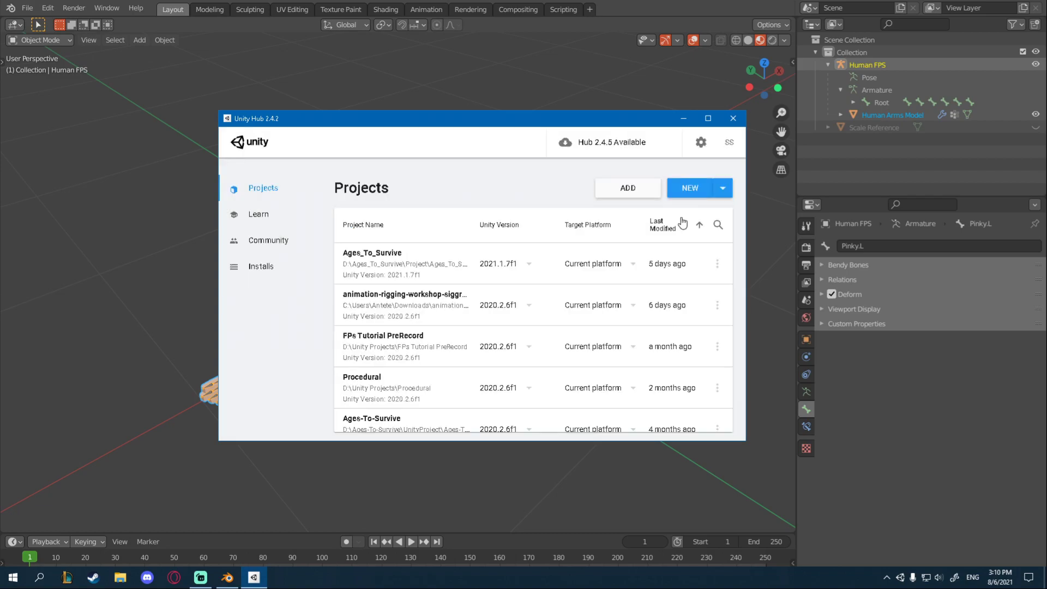
{"action": "left_click", "coordinate": [681, 189]}
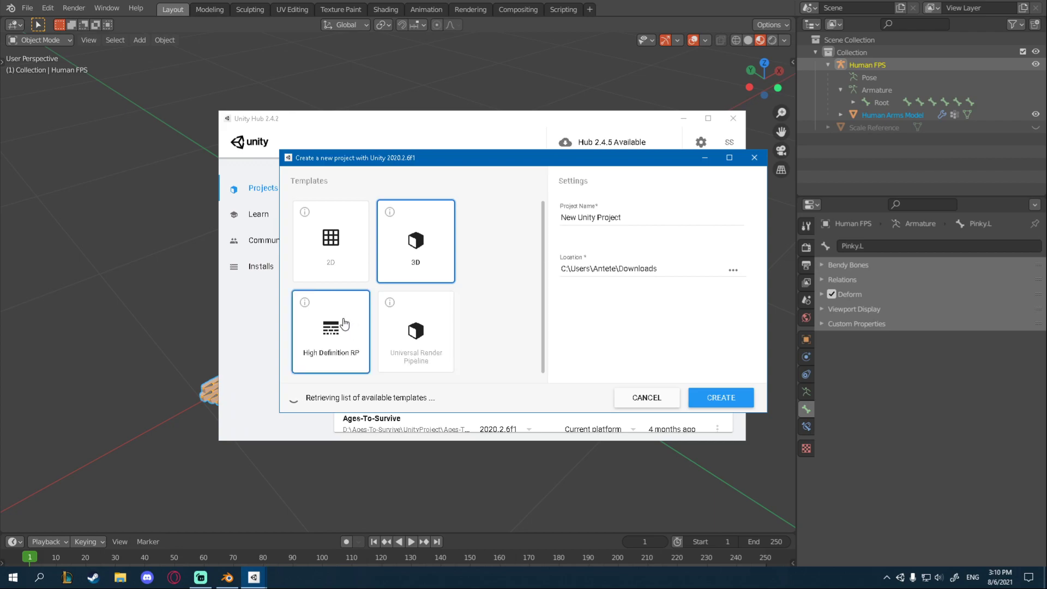
Step: Create a Universal Render Pipeline project named FPS Tutorial Youtube in D:\FPS Game Unity & Blender\Project
{"action": "triple_click", "coordinate": [598, 216]}
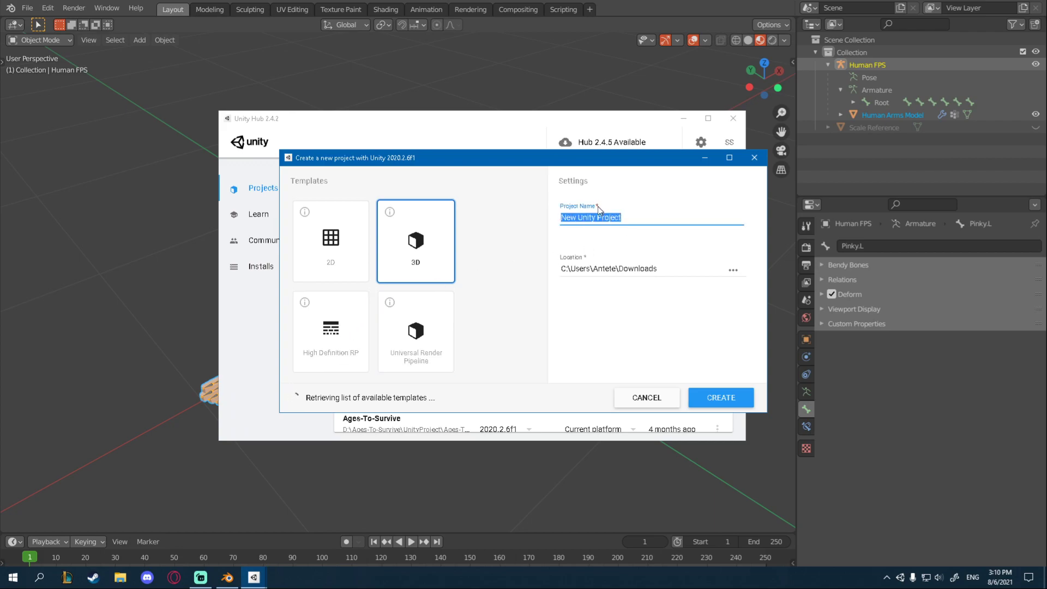
{"action": "type", "text": "FPS Tutorial Youtube"}
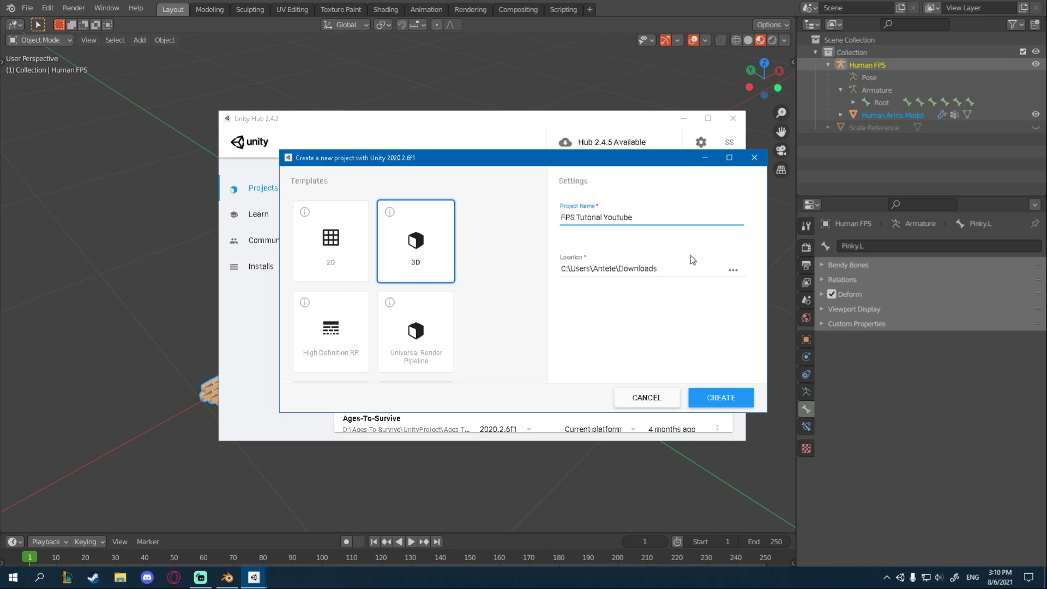
{"action": "left_click", "coordinate": [732, 269]}
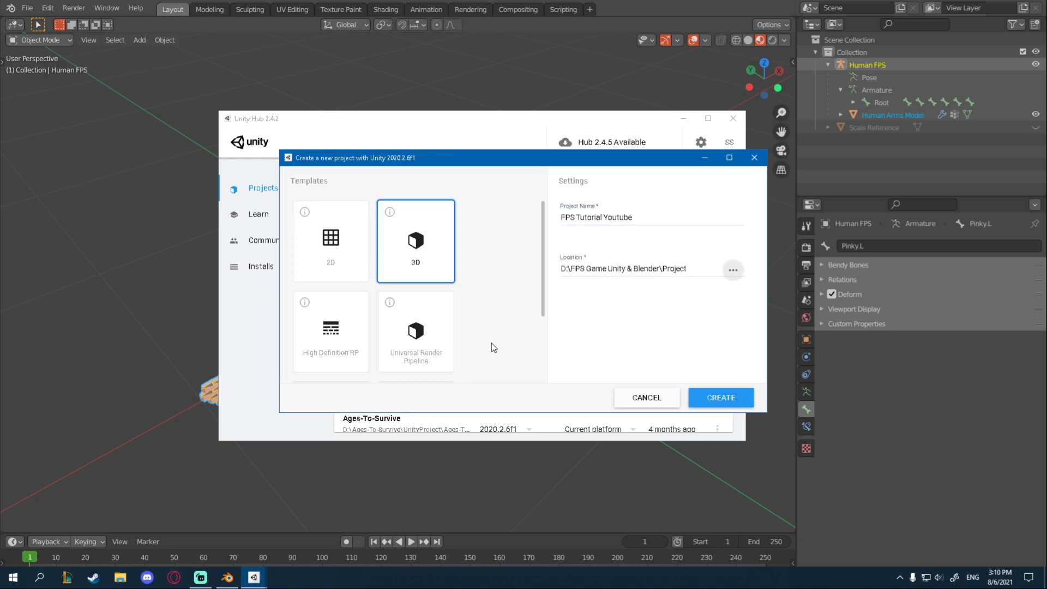
{"action": "scroll", "coordinate": [479, 338], "scroll_direction": "down", "scroll_amount": 3}
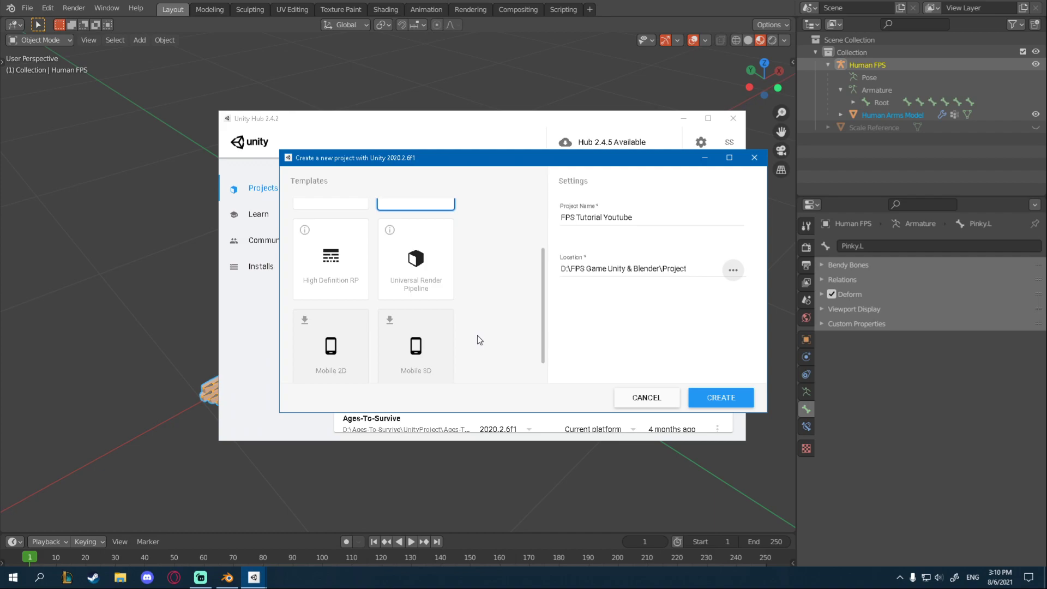
{"action": "scroll", "coordinate": [478, 329], "scroll_direction": "up", "scroll_amount": 3}
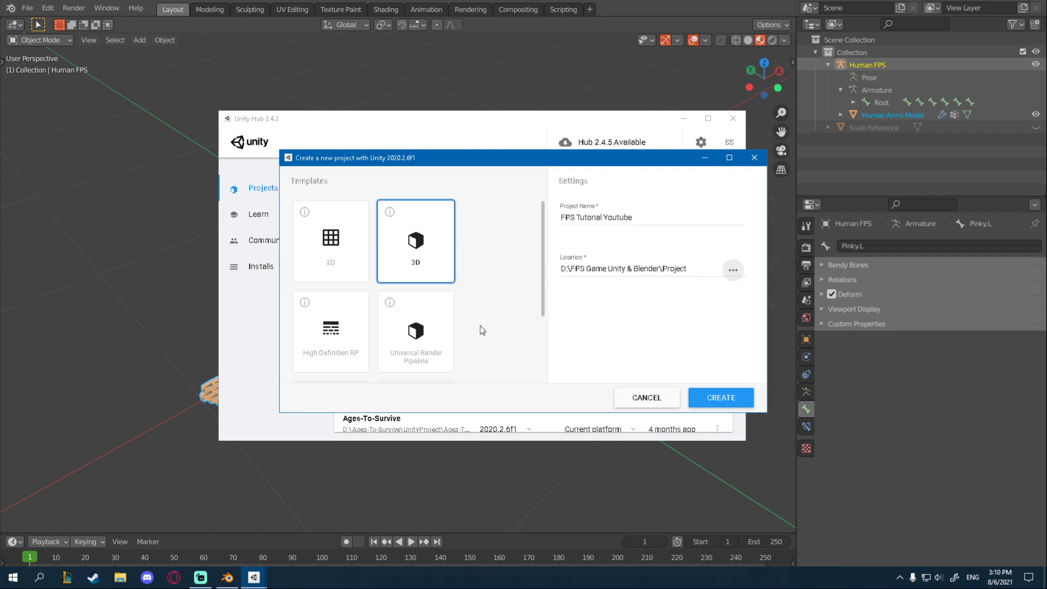
{"action": "left_click", "coordinate": [427, 329]}
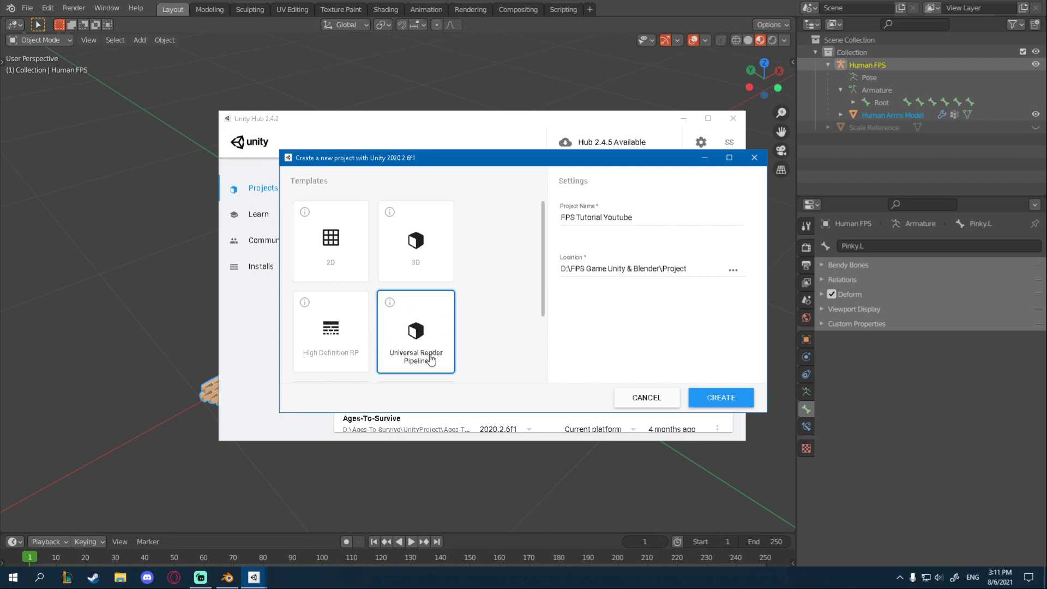
{"action": "left_click", "coordinate": [722, 398]}
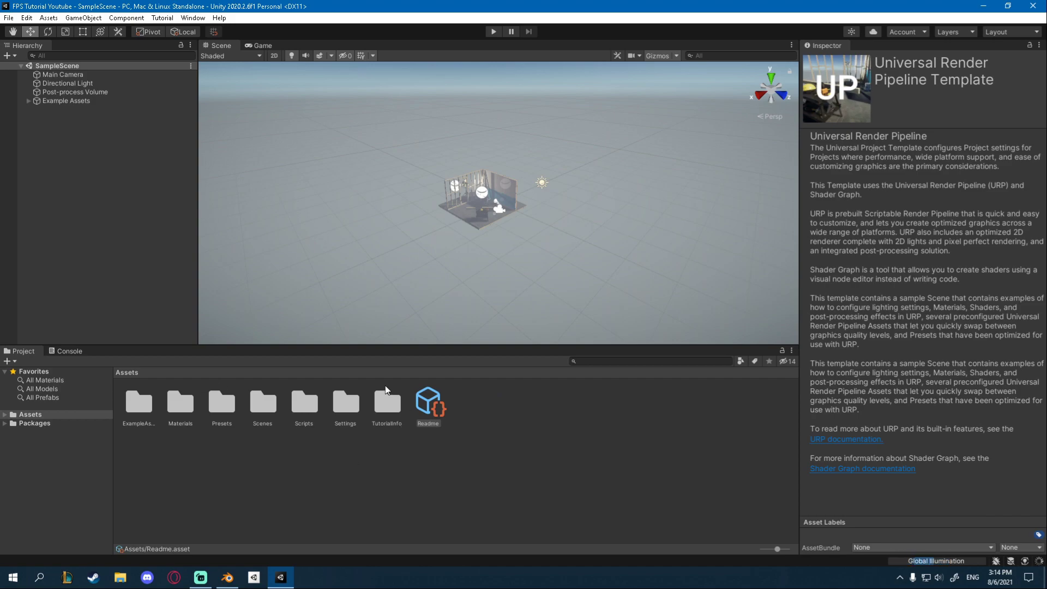
Step: Delete the Readme asset and the TutorialInfo folder from Assets
{"action": "left_click", "coordinate": [434, 401]}
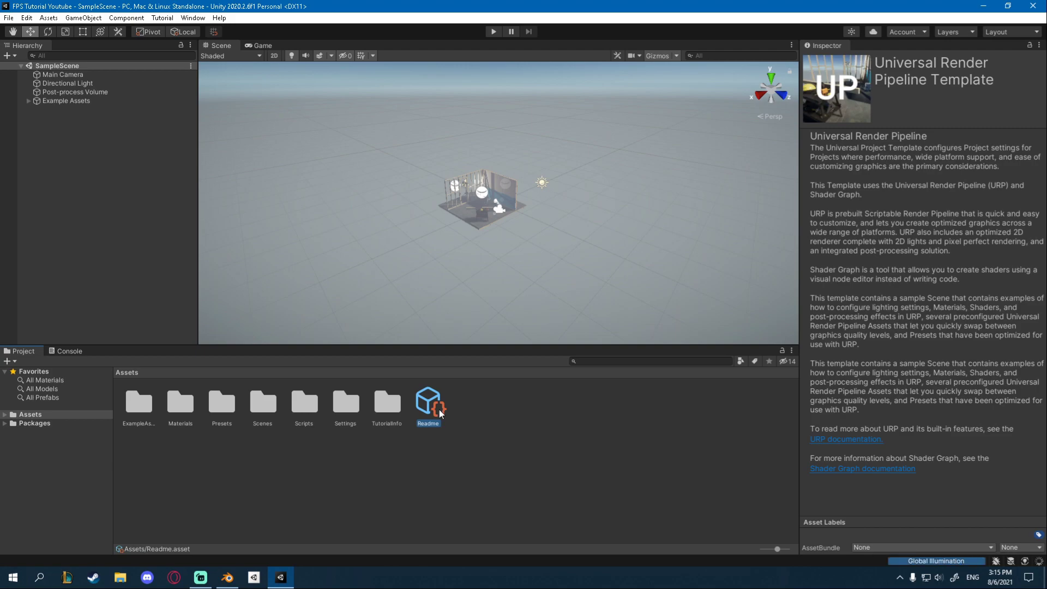
{"action": "key", "text": "Delete"}
{"action": "left_click", "coordinate": [561, 310]}
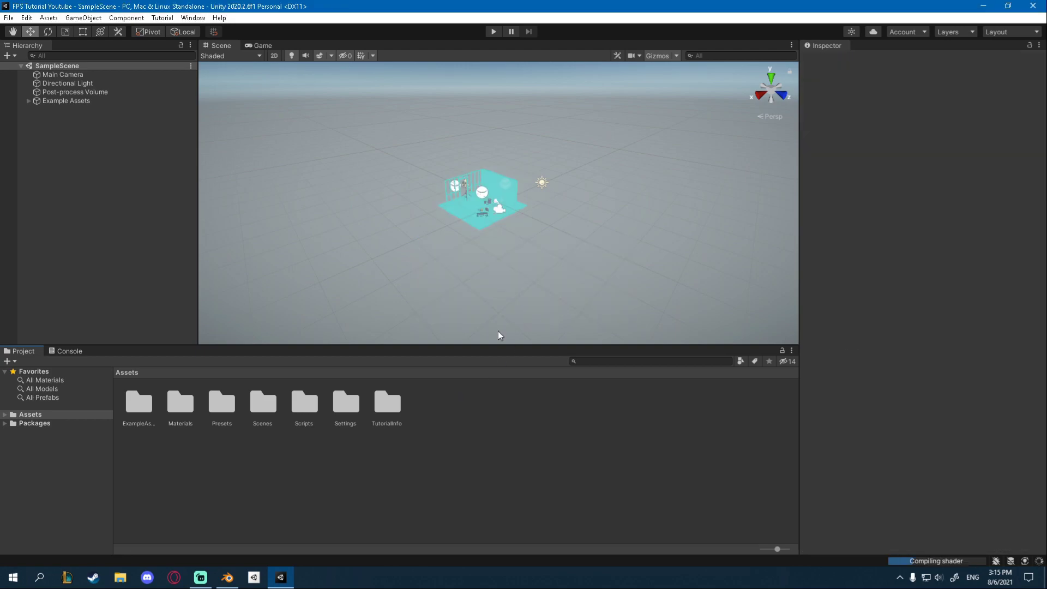
{"action": "left_click", "coordinate": [385, 423]}
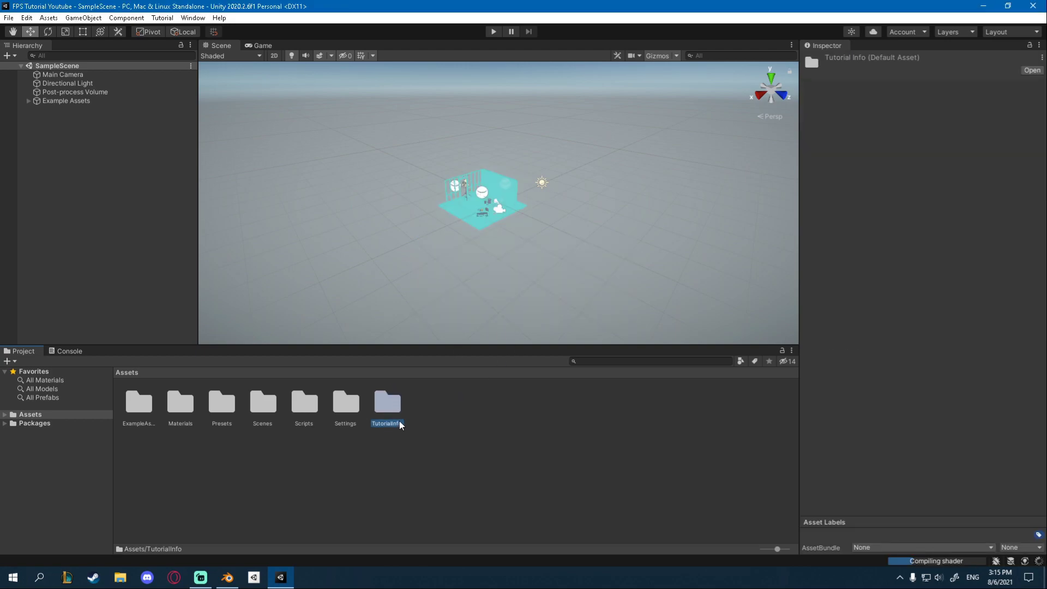
{"action": "key", "text": "Delete"}
{"action": "left_click", "coordinate": [546, 311]}
Step: Check the Settings and Scripts folders, then delete the Scripts folder
{"action": "double_click", "coordinate": [346, 405]}
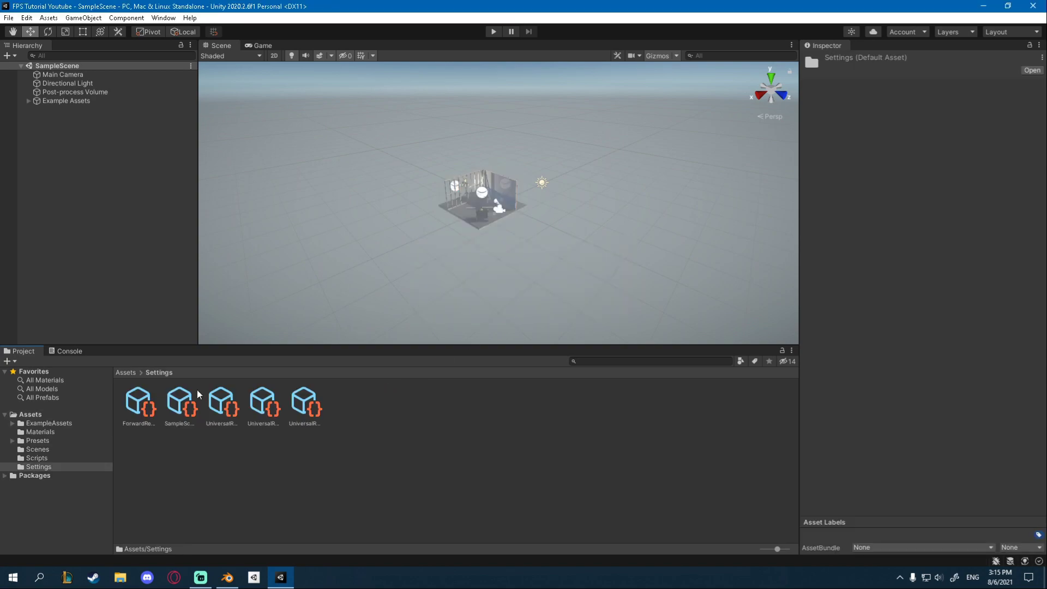
{"action": "left_click", "coordinate": [130, 375]}
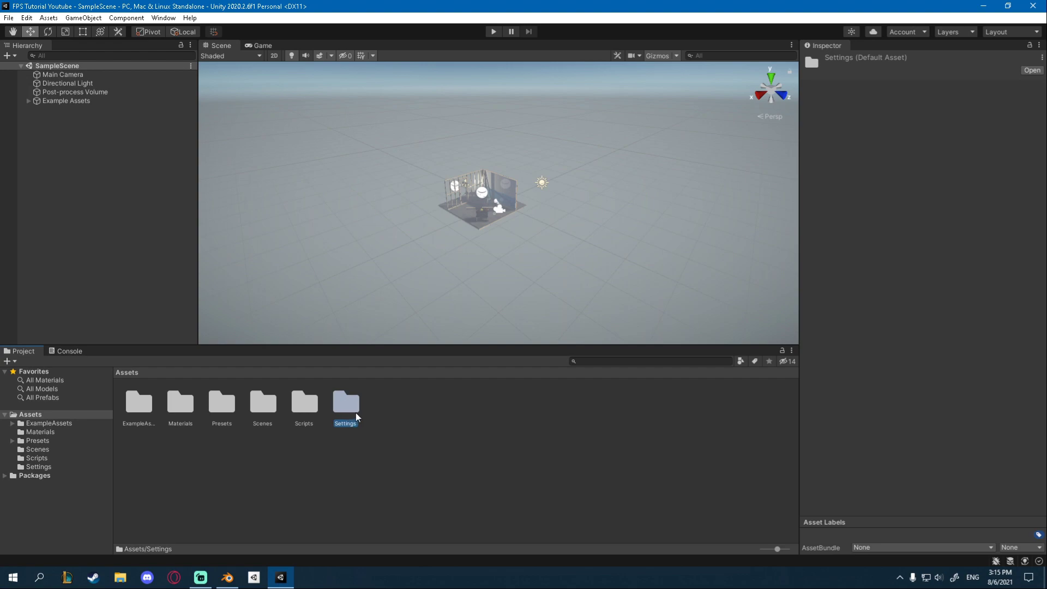
{"action": "double_click", "coordinate": [307, 403]}
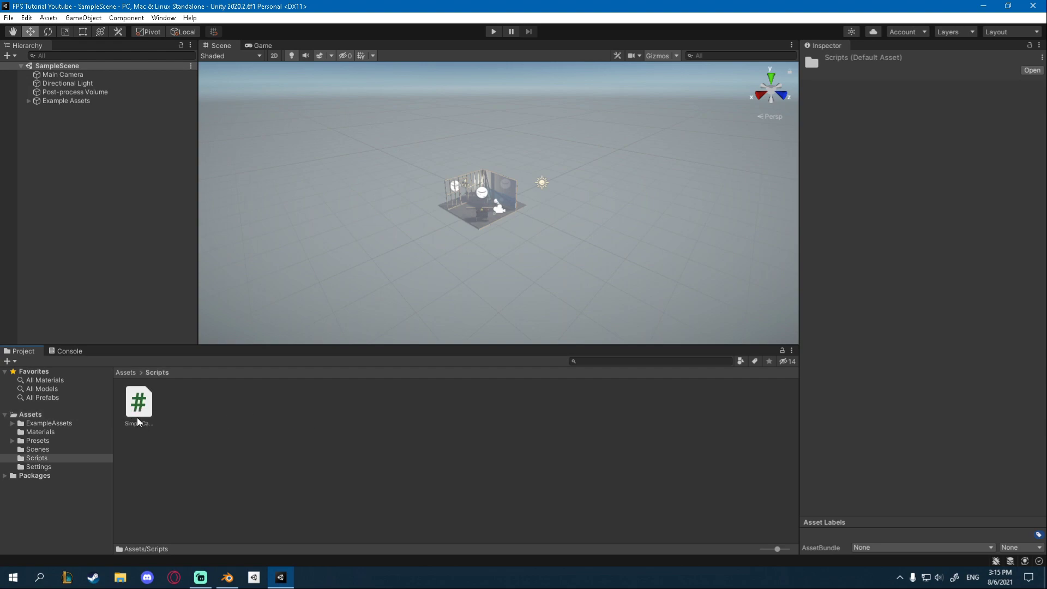
{"action": "left_click", "coordinate": [126, 372]}
{"action": "key", "text": "Delete"}
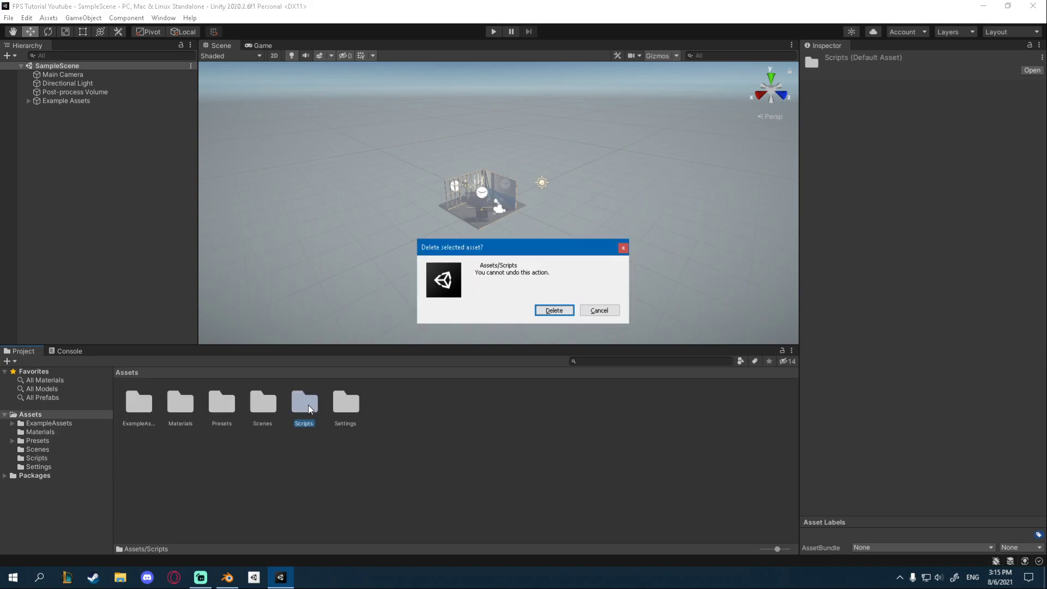
{"action": "left_click", "coordinate": [550, 310]}
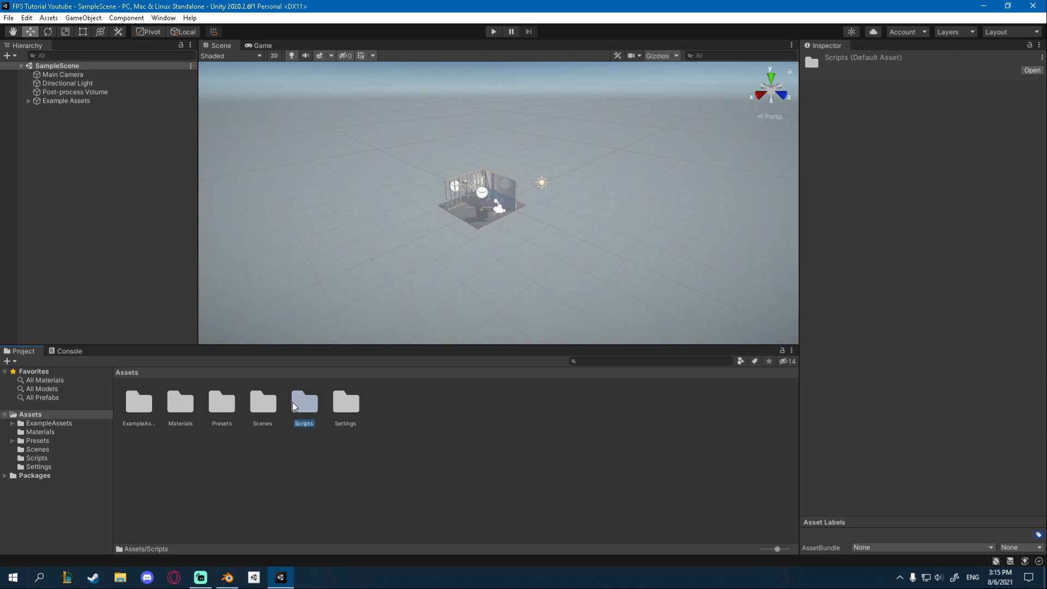
Step: Check the Scenes and Presets folders, then delete the Presets folder
{"action": "double_click", "coordinate": [260, 405]}
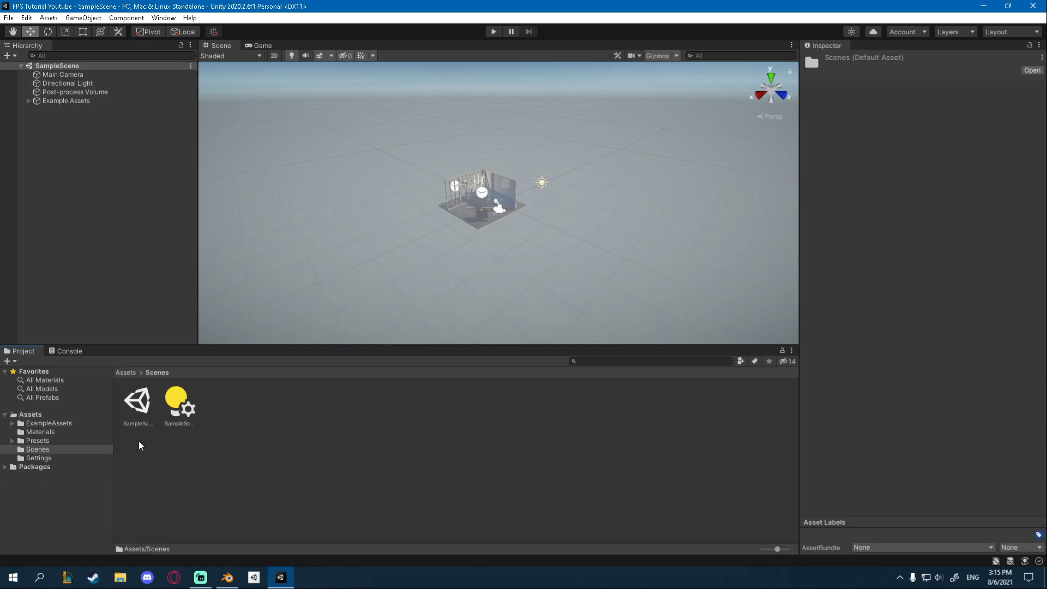
{"action": "left_click", "coordinate": [126, 373]}
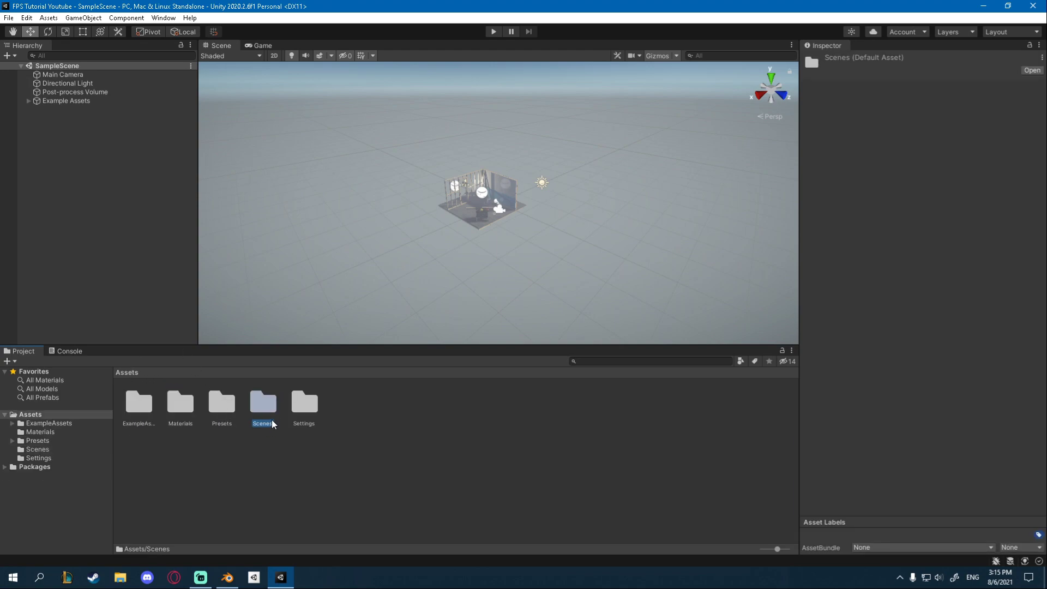
{"action": "double_click", "coordinate": [227, 403]}
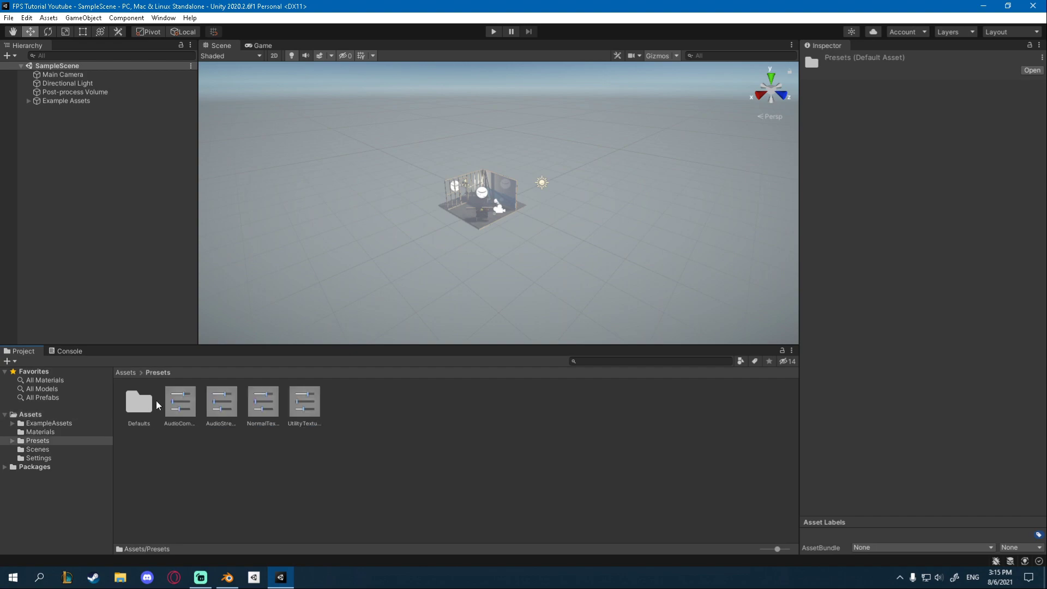
{"action": "left_click", "coordinate": [126, 372]}
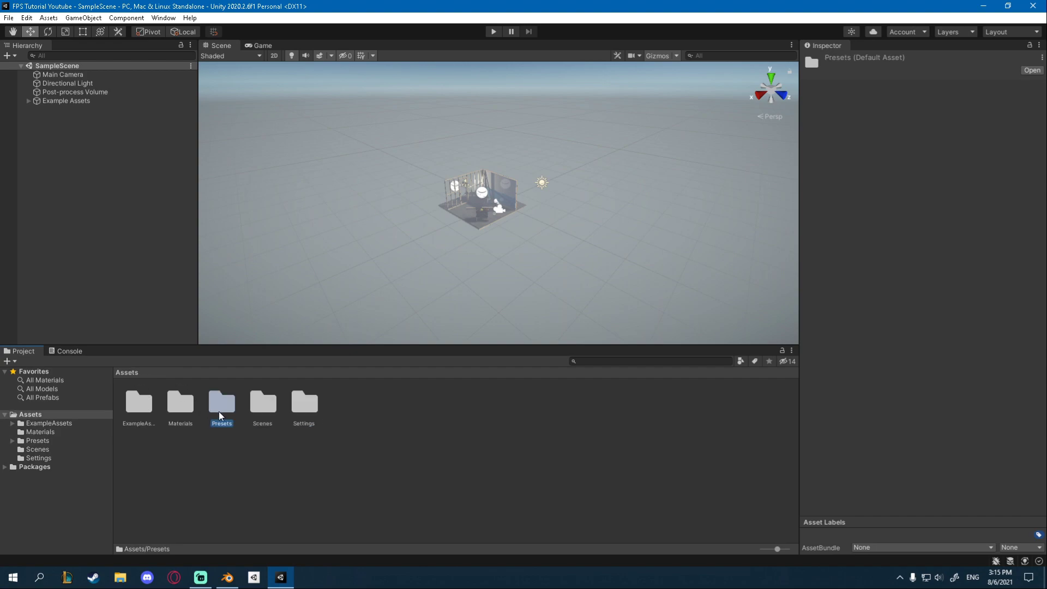
{"action": "key", "text": "Delete"}
{"action": "left_click", "coordinate": [554, 309]}
Step: Check the Materials folder, then delete the ExampleAssets folder
{"action": "left_click", "coordinate": [191, 405]}
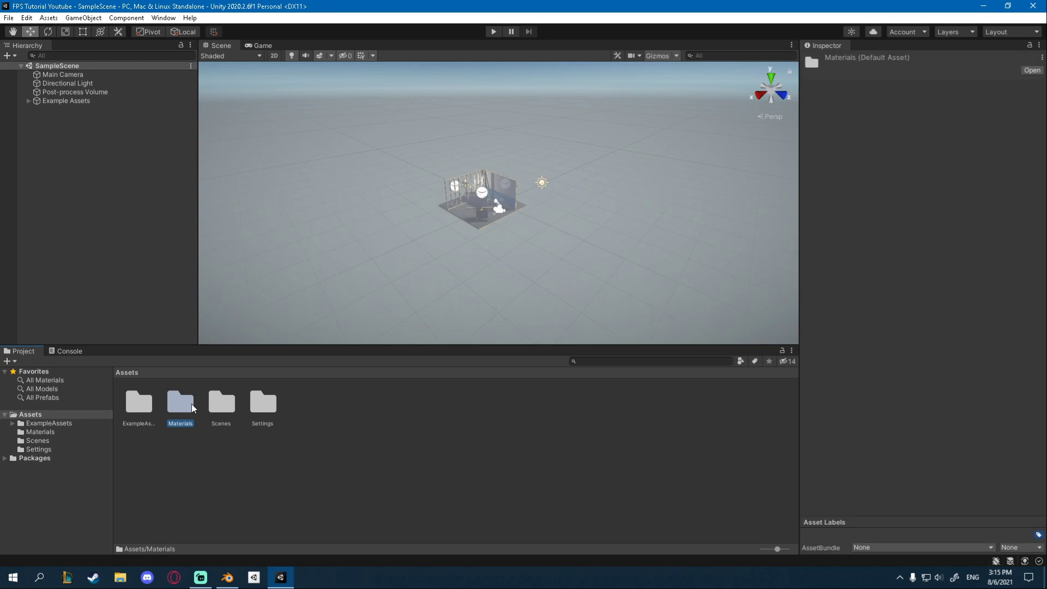
{"action": "double_click", "coordinate": [191, 403]}
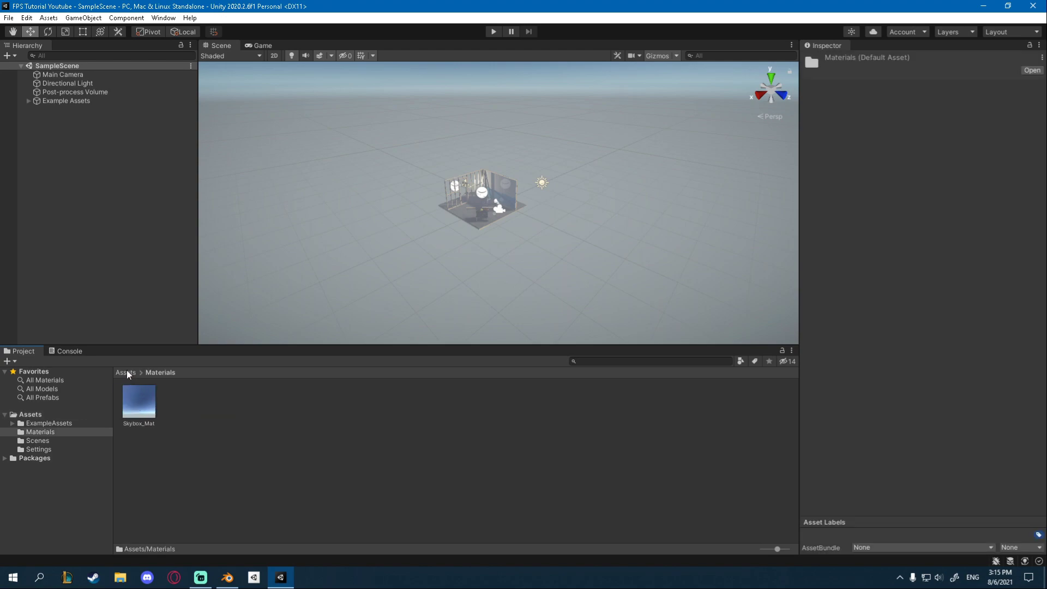
{"action": "left_click", "coordinate": [128, 371]}
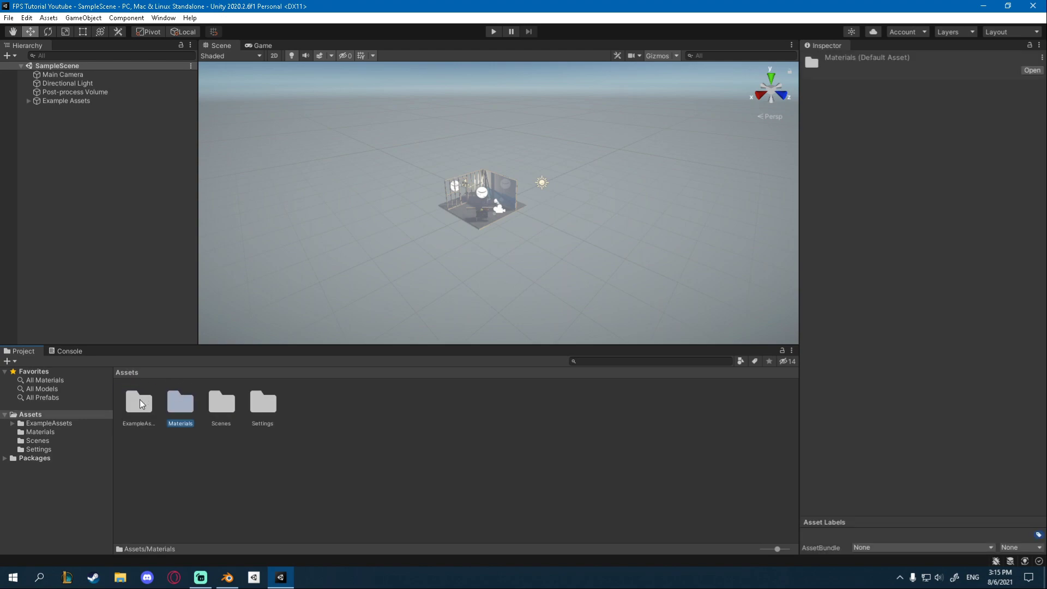
{"action": "left_click", "coordinate": [141, 405]}
{"action": "key", "text": "Delete"}
{"action": "left_click", "coordinate": [554, 309]}
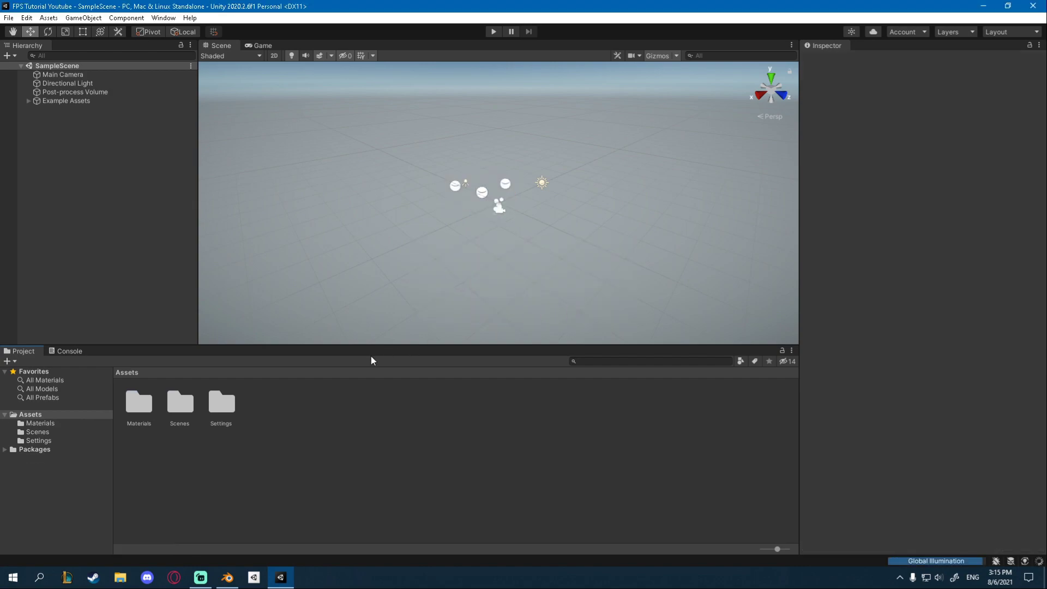
Step: Delete Example Assets and Post-process Volume from SampleScene and save the scene
{"action": "left_click", "coordinate": [100, 100]}
{"action": "left_click", "coordinate": [102, 92], "text": "ctrl"}
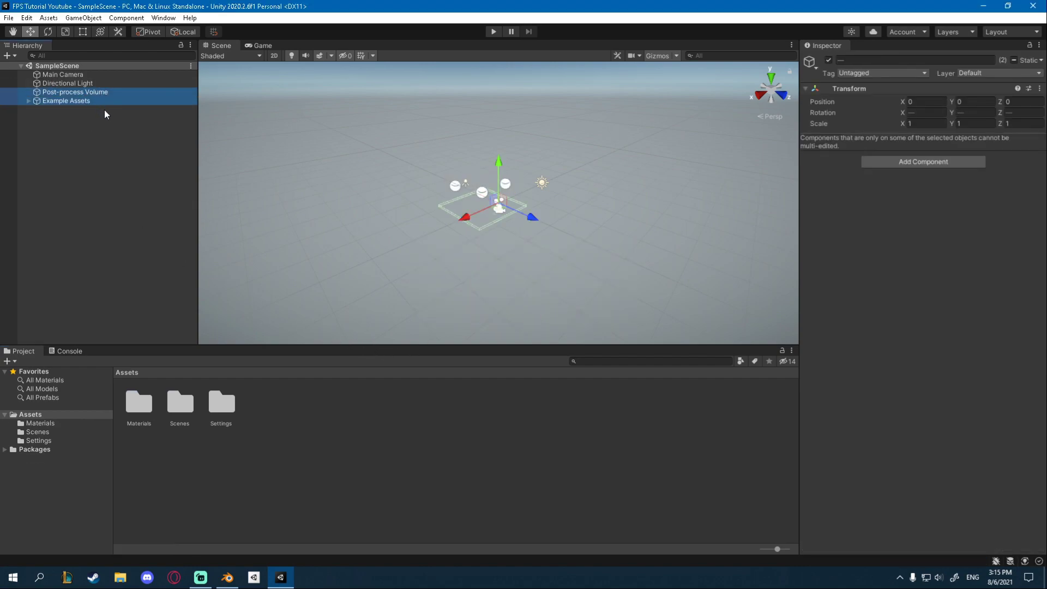
{"action": "key", "text": "Delete"}
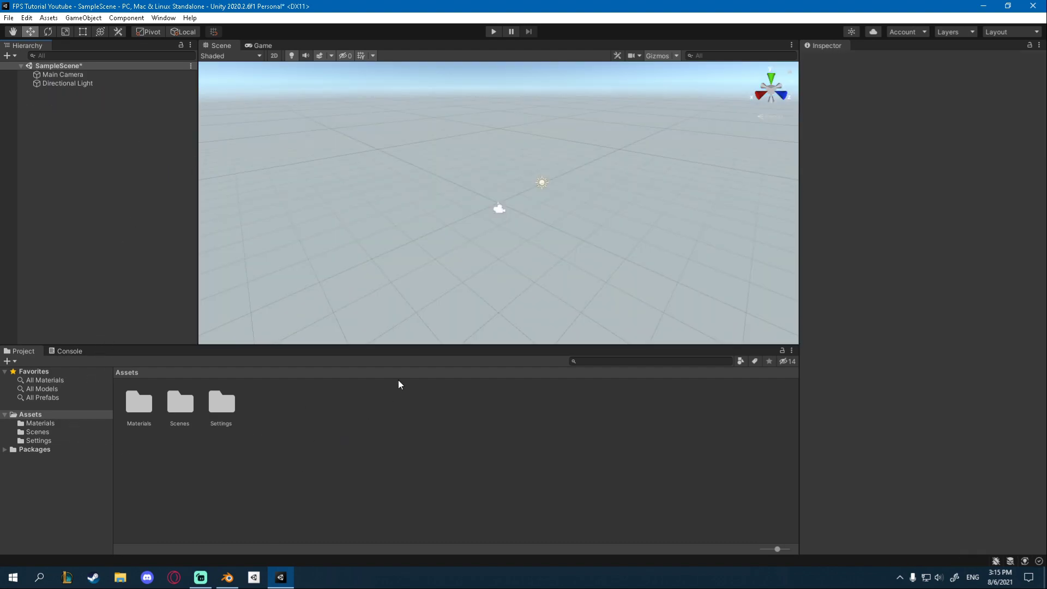
{"action": "left_click_drag", "start_coordinate": [448, 343], "coordinate": [450, 366]}
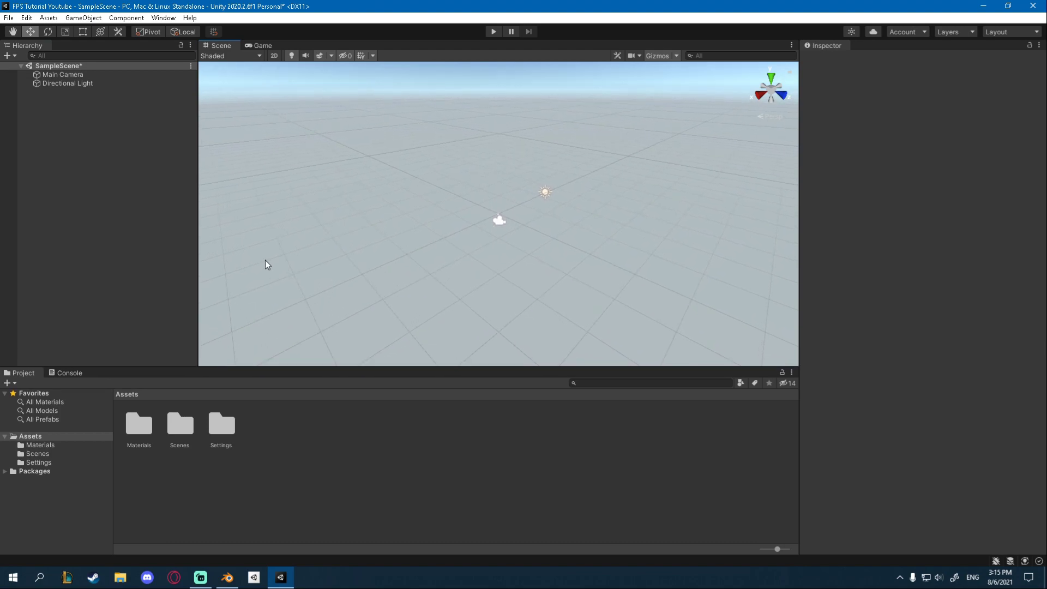
{"action": "key", "text": "ctrl+s"}
{"action": "right_click", "coordinate": [302, 436]}
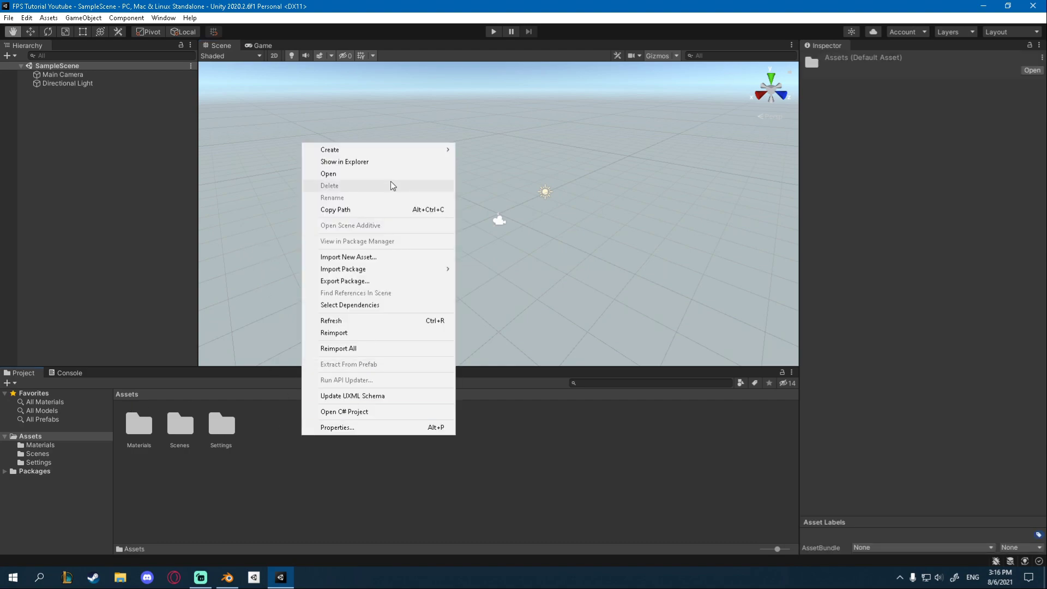
Step: Create a new folder named Resources in Assets
{"action": "mouse_move", "coordinate": [350, 155]}
{"action": "left_click", "coordinate": [497, 116]}
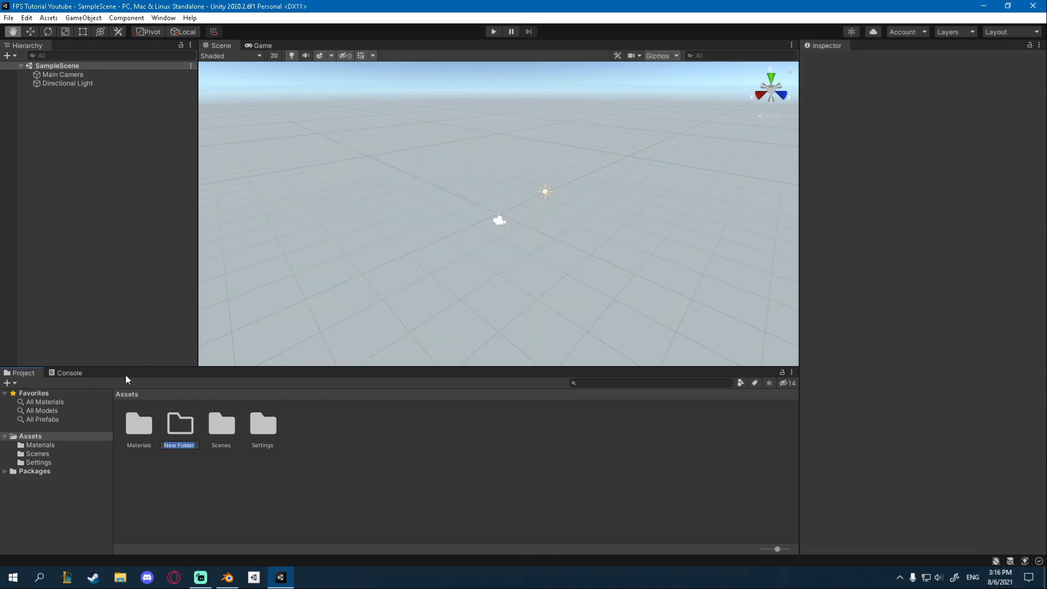
{"action": "type", "text": "Resources"}
{"action": "key", "text": "Return"}
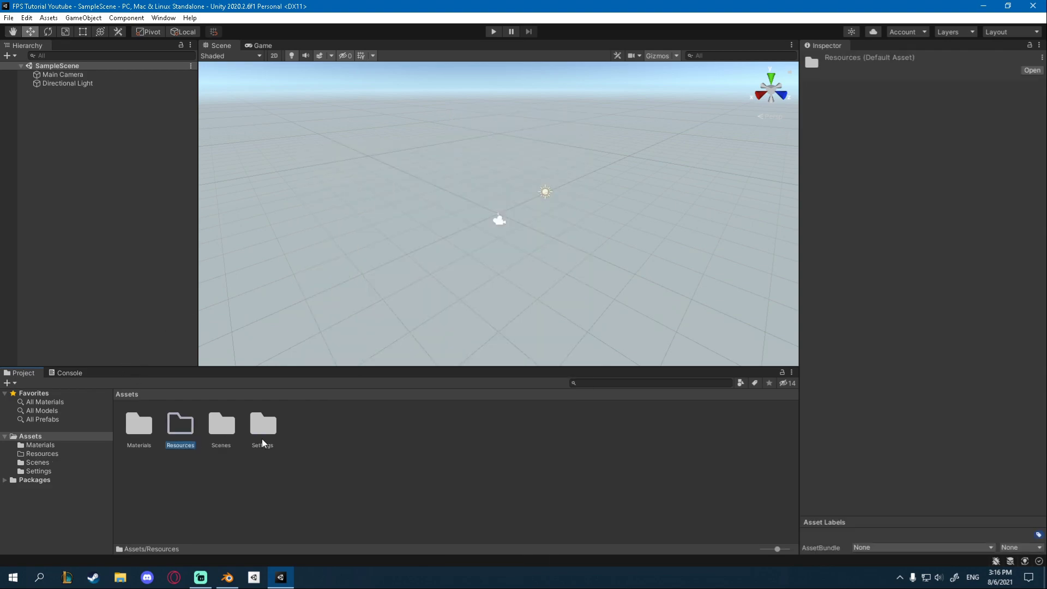
Step: Inside Resources, create a folder named FBX and open it
{"action": "double_click", "coordinate": [185, 431]}
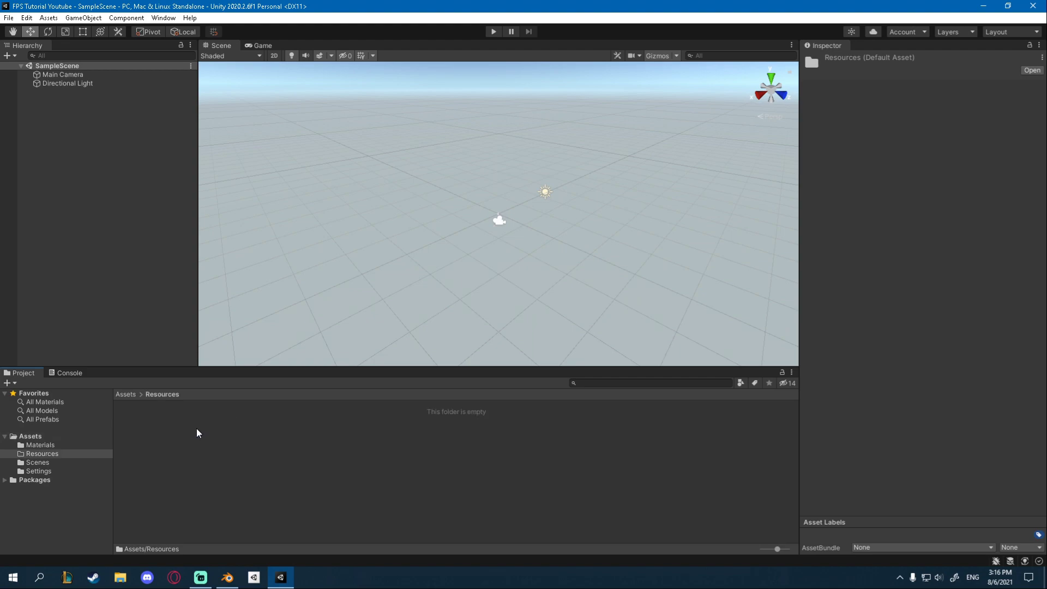
{"action": "right_click", "coordinate": [196, 428]}
{"action": "mouse_move", "coordinate": [262, 143]}
{"action": "left_click", "coordinate": [393, 118]}
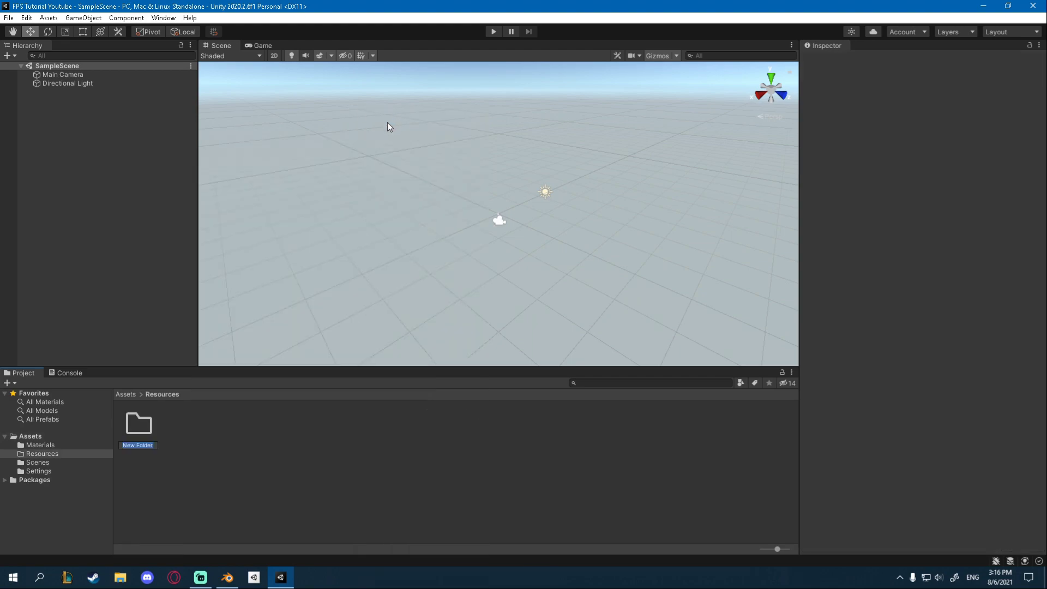
{"action": "type", "text": "FBX"}
{"action": "key", "text": "Return"}
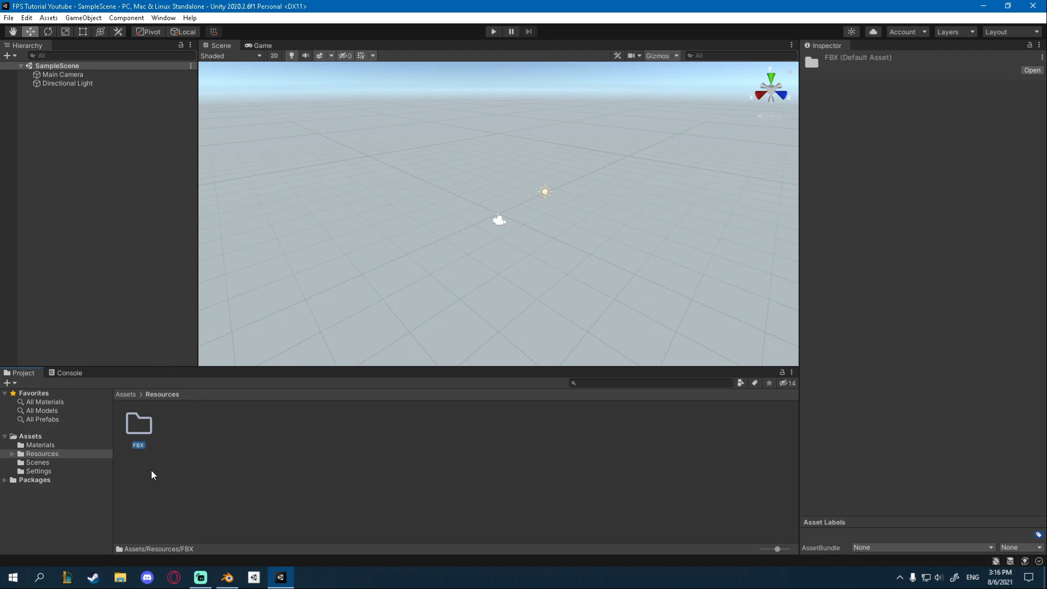
{"action": "double_click", "coordinate": [144, 428]}
{"action": "left_click", "coordinate": [225, 561]}
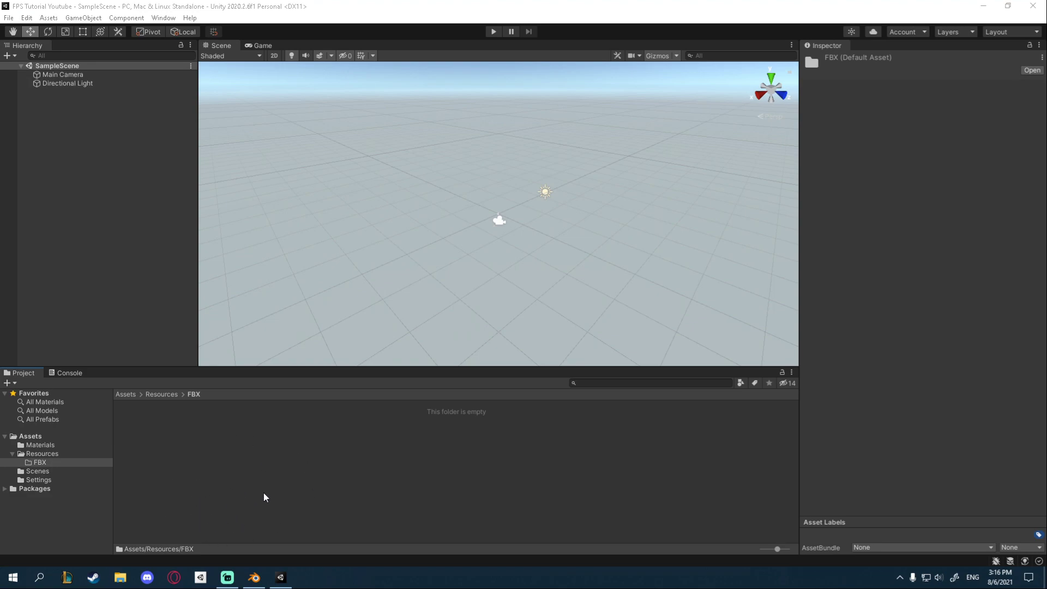
Step: Import Low Poly Arms.fbx from the file browser into the FBX folder and select it
{"action": "left_click_drag", "start_coordinate": [120, 576], "coordinate": [201, 577]}
{"action": "left_click", "coordinate": [200, 576]}
{"action": "left_click_drag", "start_coordinate": [467, 192], "coordinate": [221, 446]}
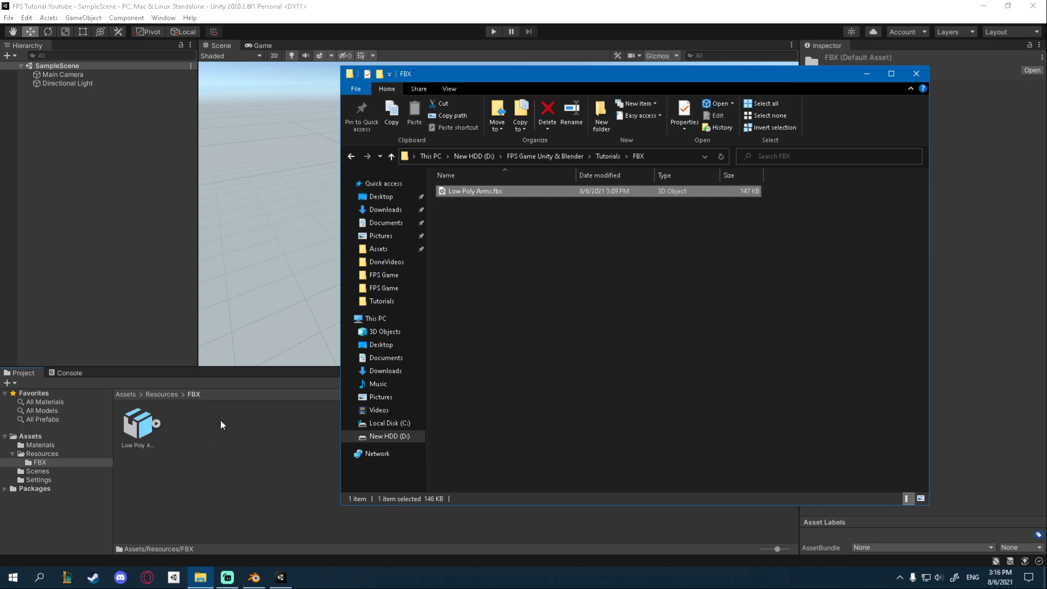
{"action": "left_click", "coordinate": [139, 439]}
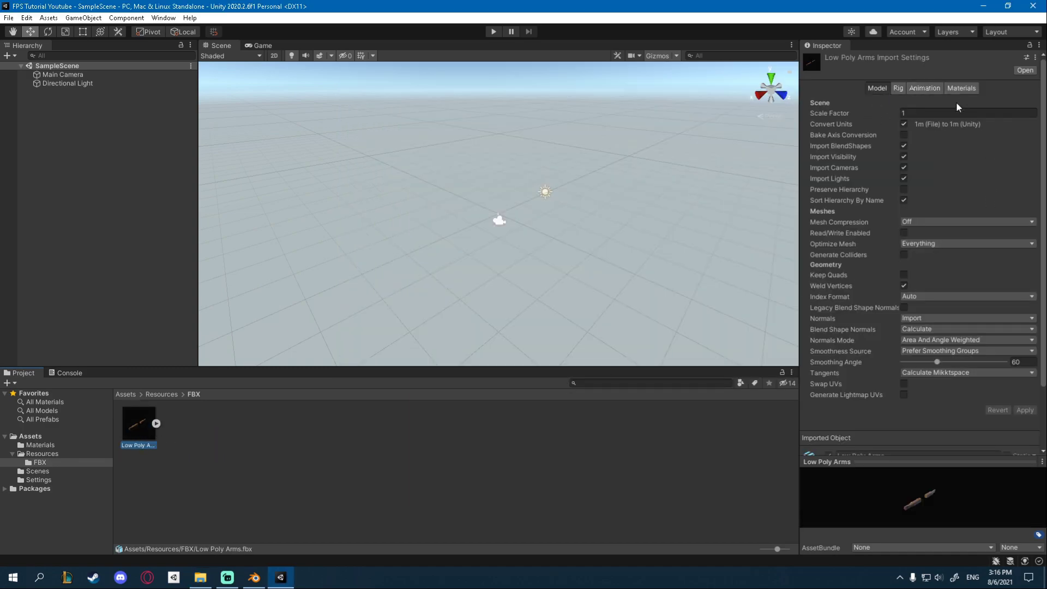
Step: Inspect the Human Arms Model mesh and Skin material sub-assets, then reselect Low Poly Arms
{"action": "left_click", "coordinate": [157, 424]}
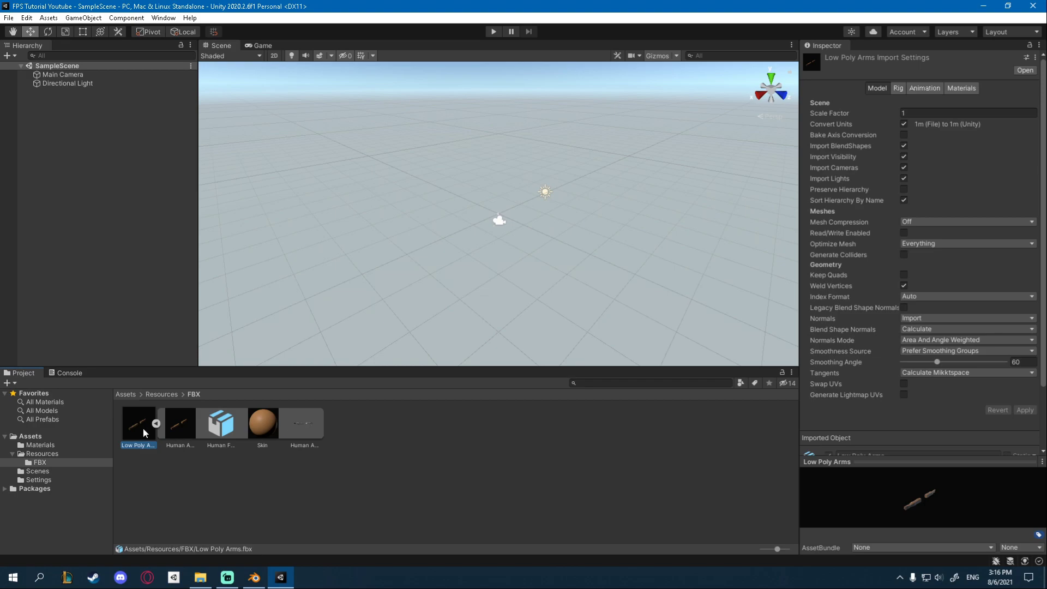
{"action": "left_click", "coordinate": [178, 419]}
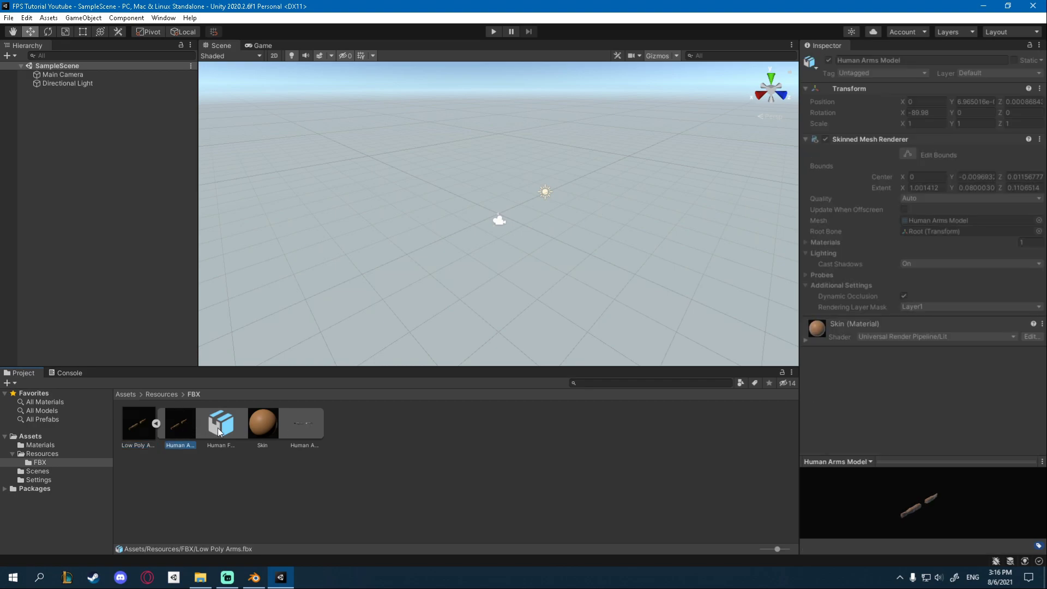
{"action": "left_click", "coordinate": [308, 424]}
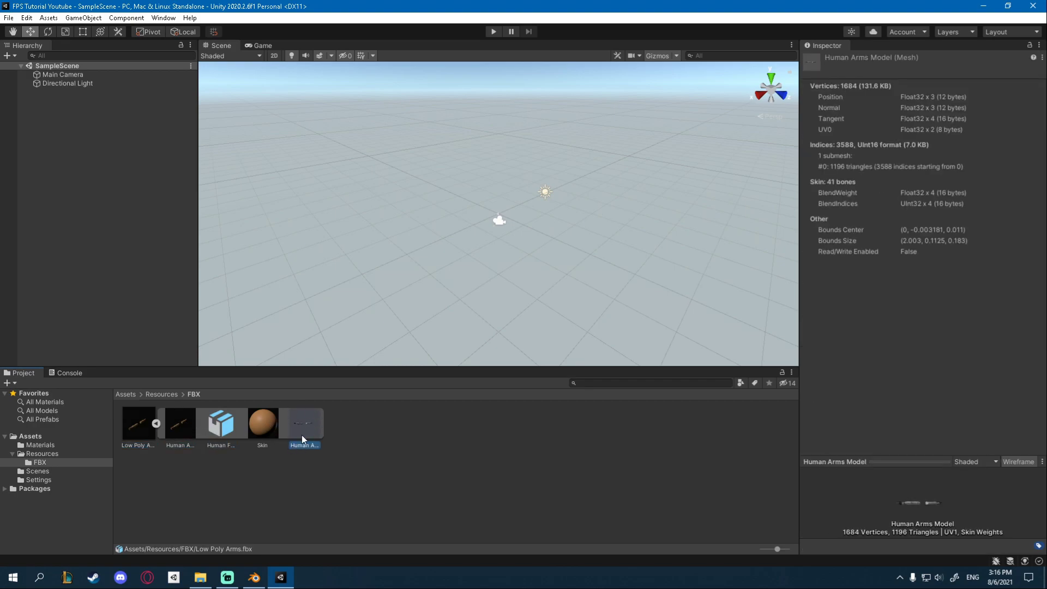
{"action": "left_click", "coordinate": [260, 429]}
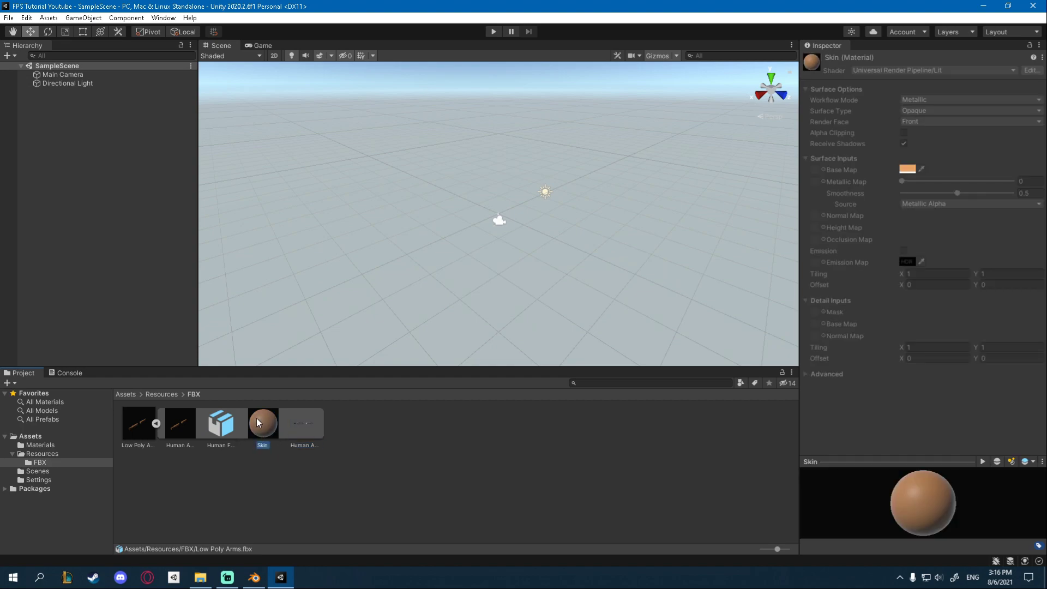
{"action": "left_click", "coordinate": [140, 432]}
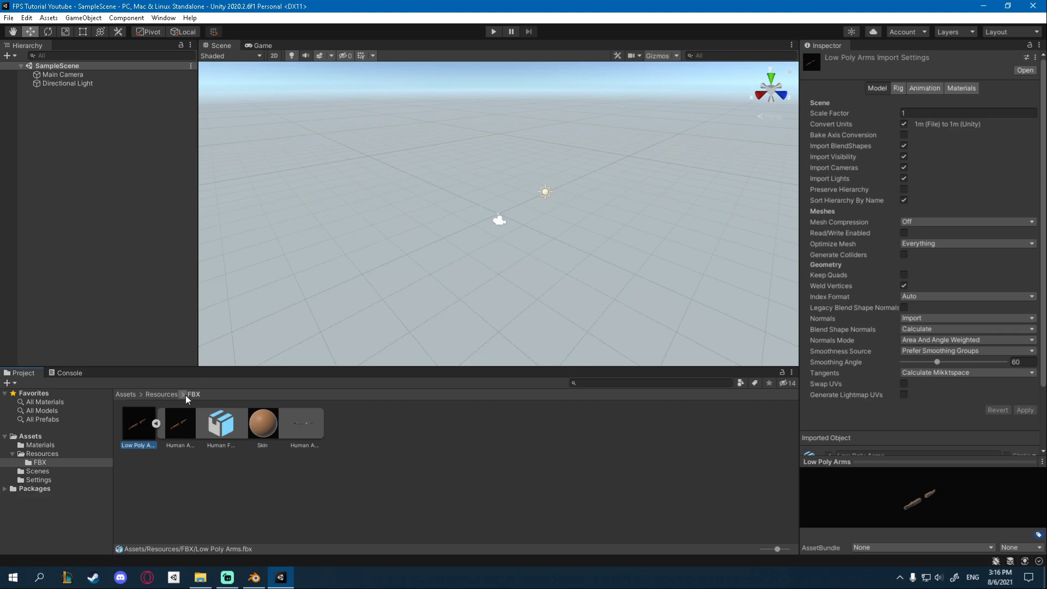
{"action": "left_click", "coordinate": [155, 423]}
Step: Set Material Creation Mode to None and turn off Import Animation, applying each
{"action": "left_click", "coordinate": [155, 423]}
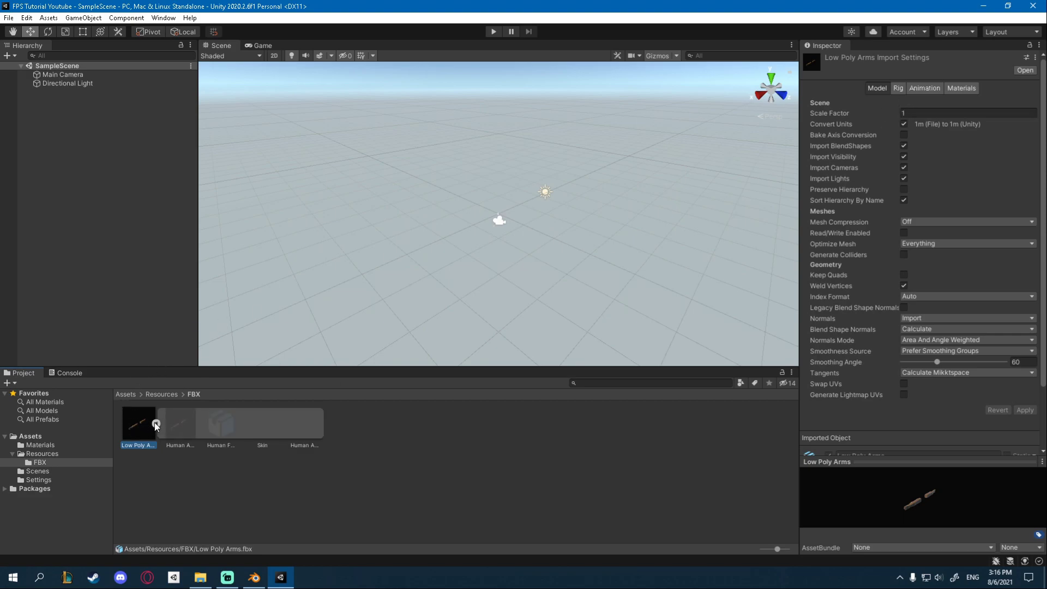
{"action": "left_click", "coordinate": [955, 91]}
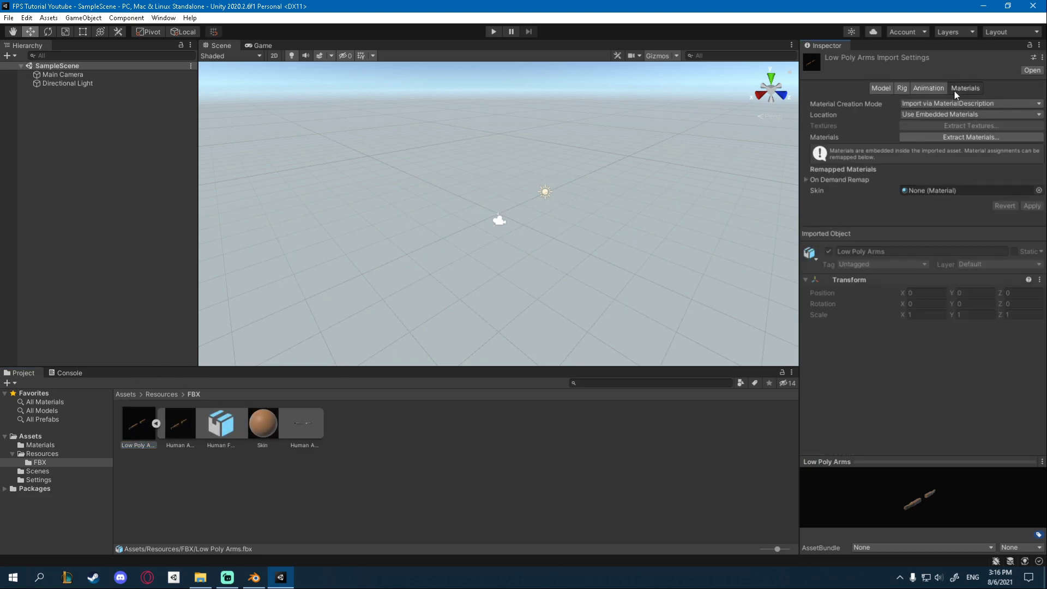
{"action": "left_click", "coordinate": [926, 107]}
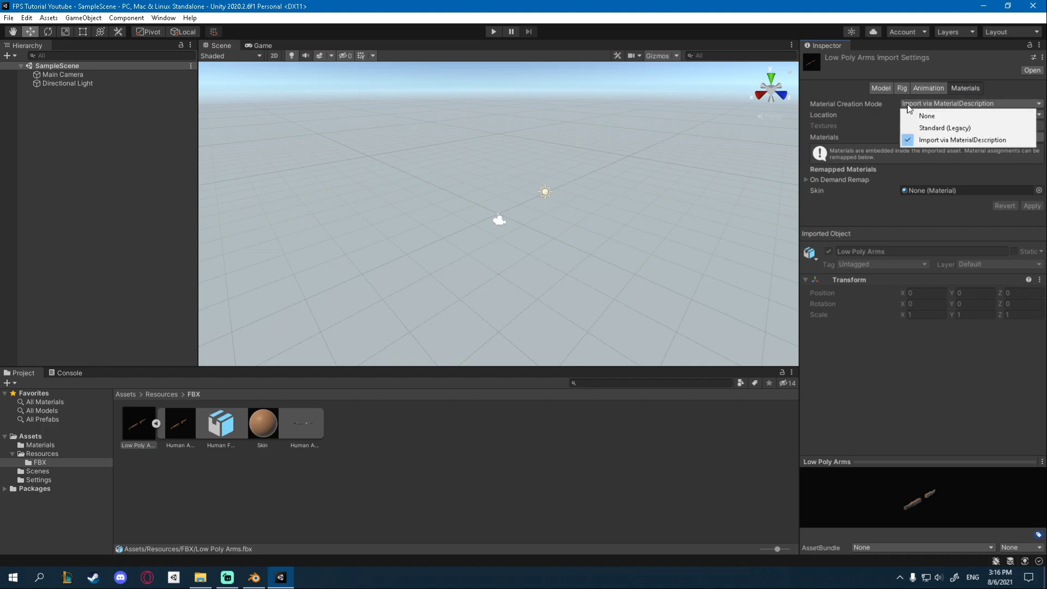
{"action": "left_click", "coordinate": [926, 116]}
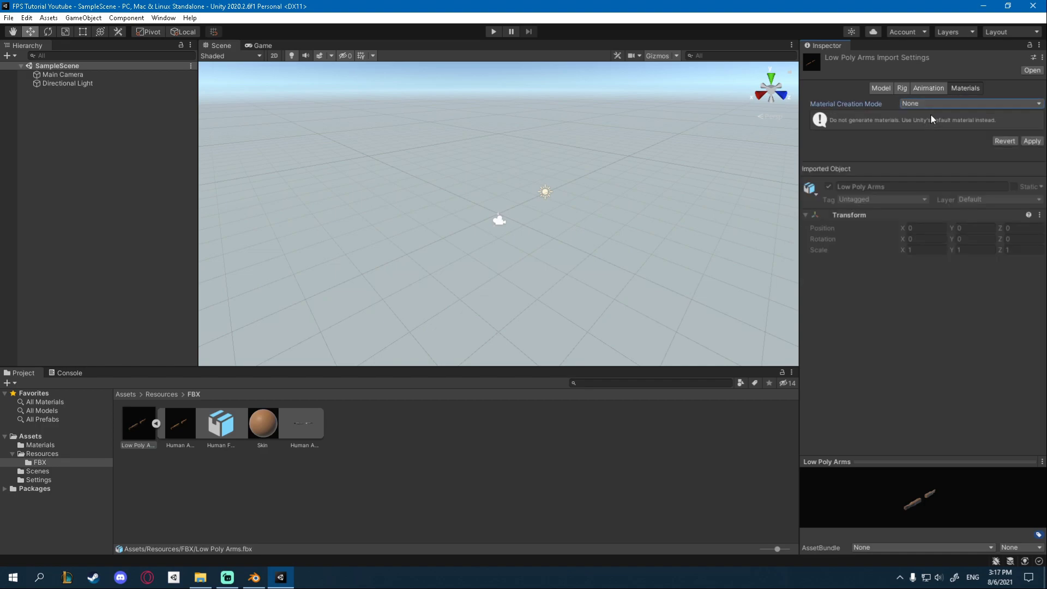
{"action": "left_click", "coordinate": [1030, 141]}
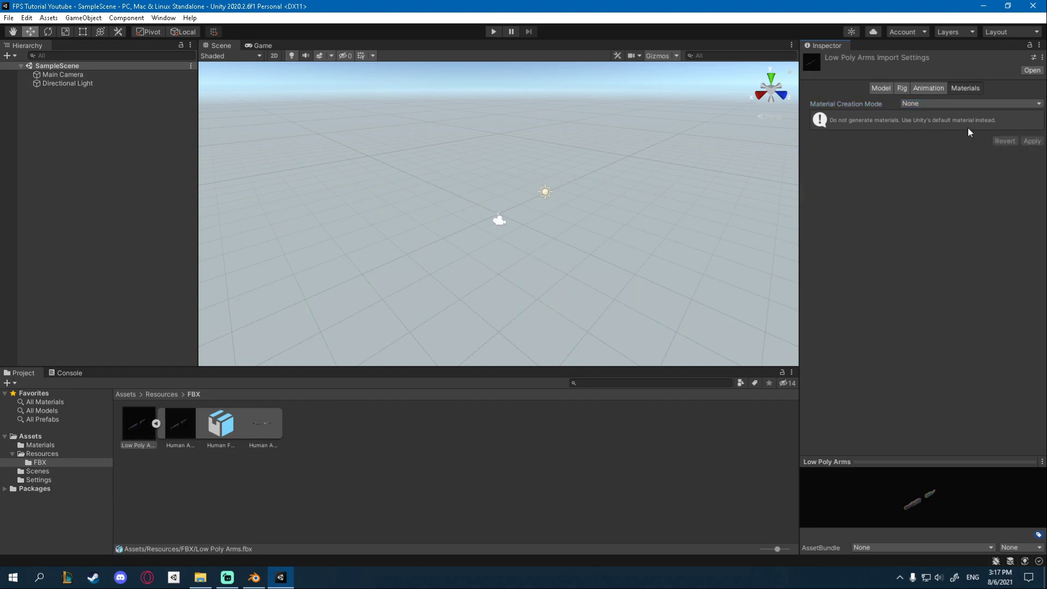
{"action": "left_click", "coordinate": [938, 90]}
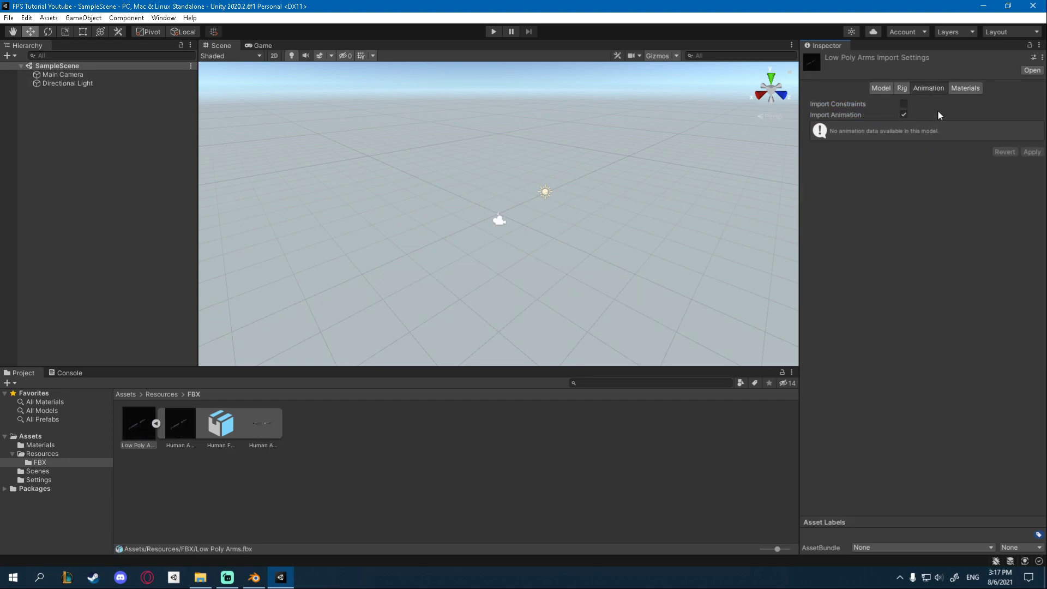
{"action": "left_click", "coordinate": [904, 115]}
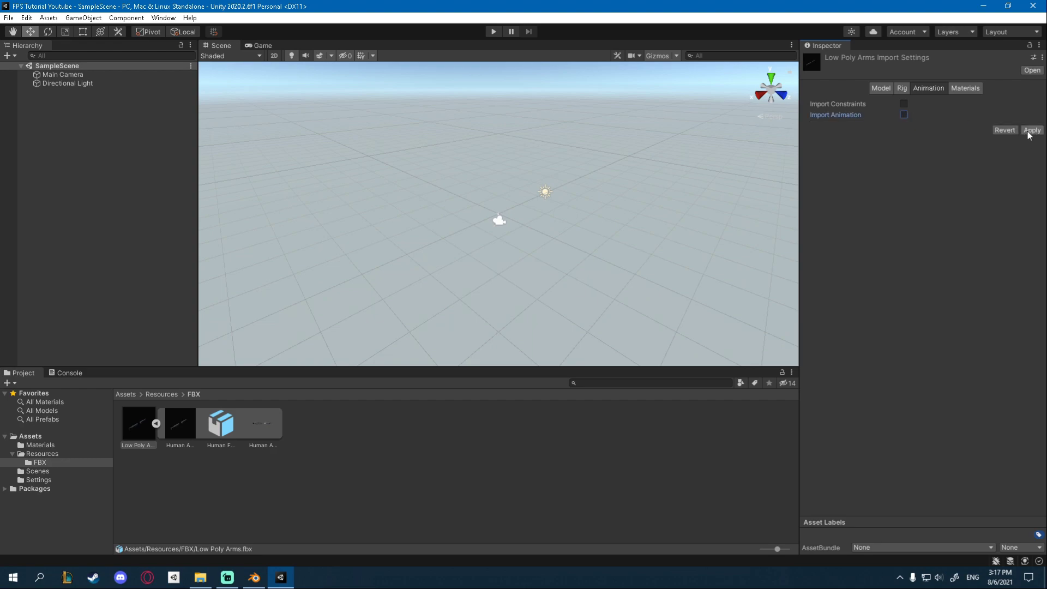
{"action": "left_click", "coordinate": [1031, 130]}
Step: Set the rig's Avatar Definition to Create From This Model and apply
{"action": "left_click", "coordinate": [901, 88]}
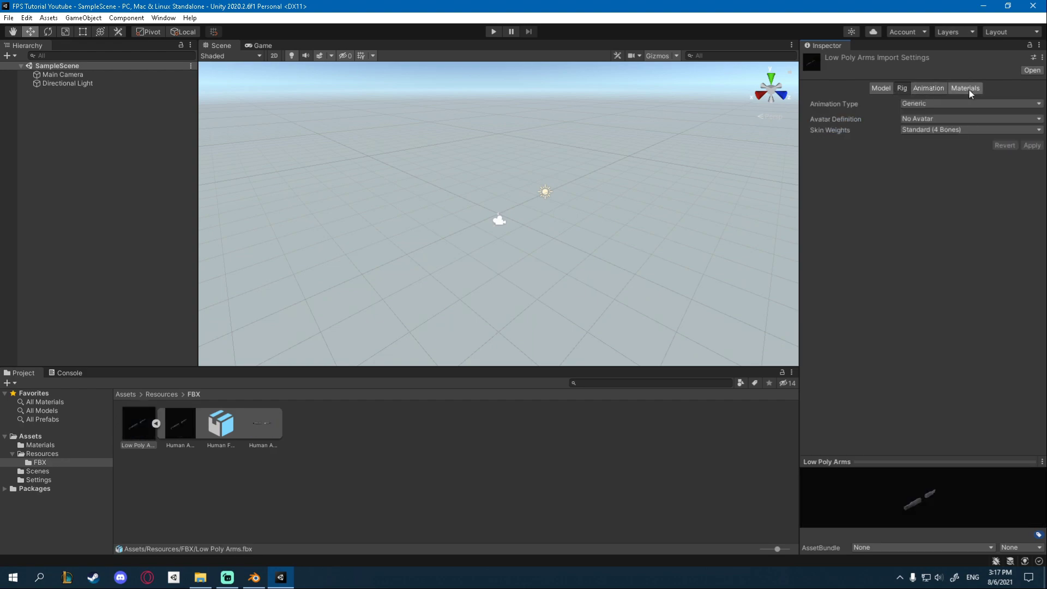
{"action": "left_click", "coordinate": [925, 118]}
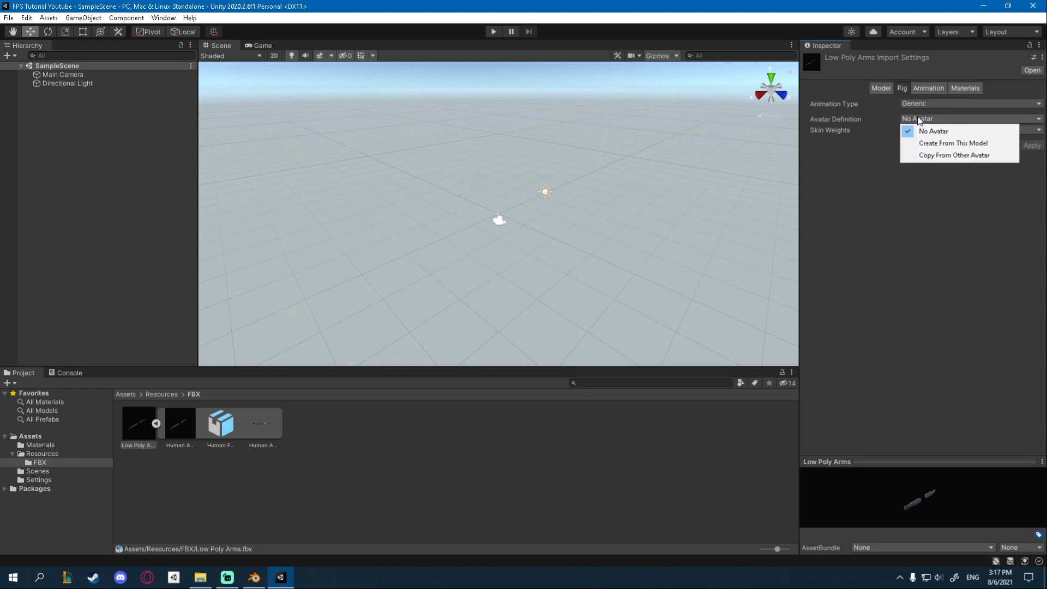
{"action": "left_click", "coordinate": [948, 145]}
{"action": "left_click", "coordinate": [1030, 168]}
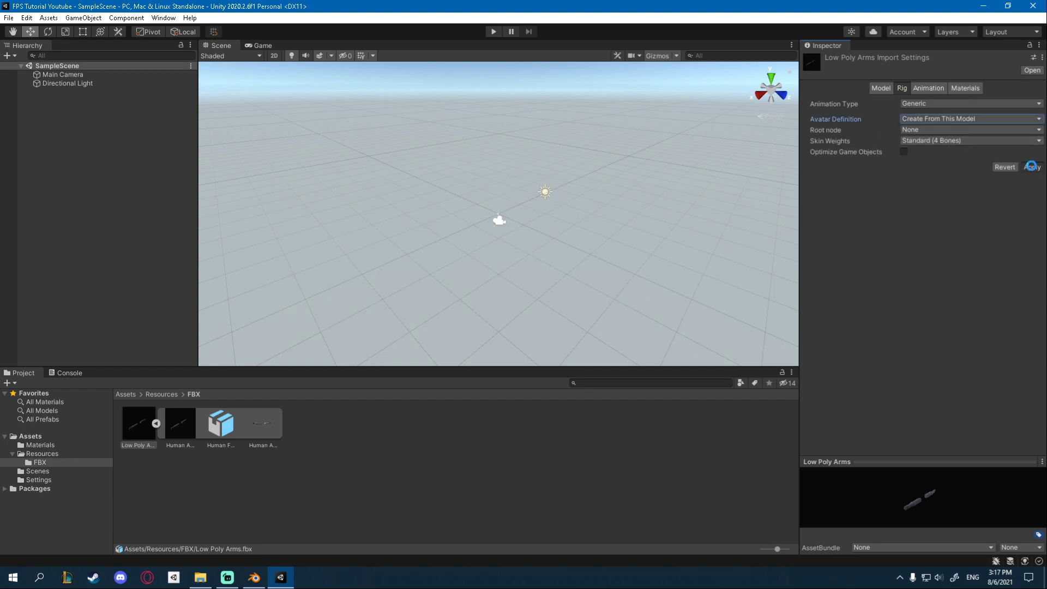
Step: Uncheck Import BlendShapes and Import Lights in the Model settings and apply
{"action": "left_click", "coordinate": [886, 88]}
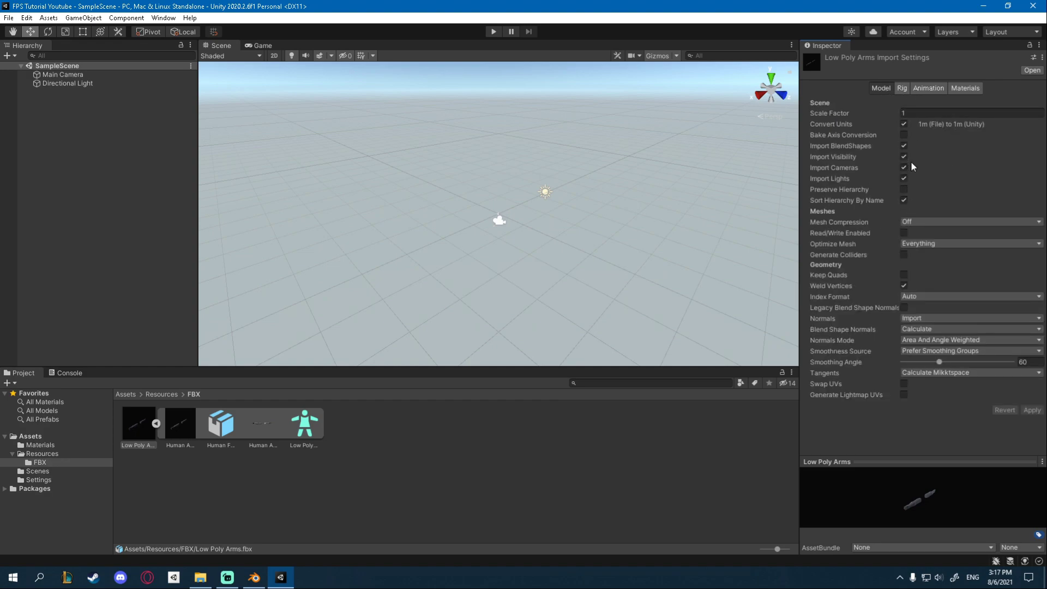
{"action": "left_click", "coordinate": [905, 146]}
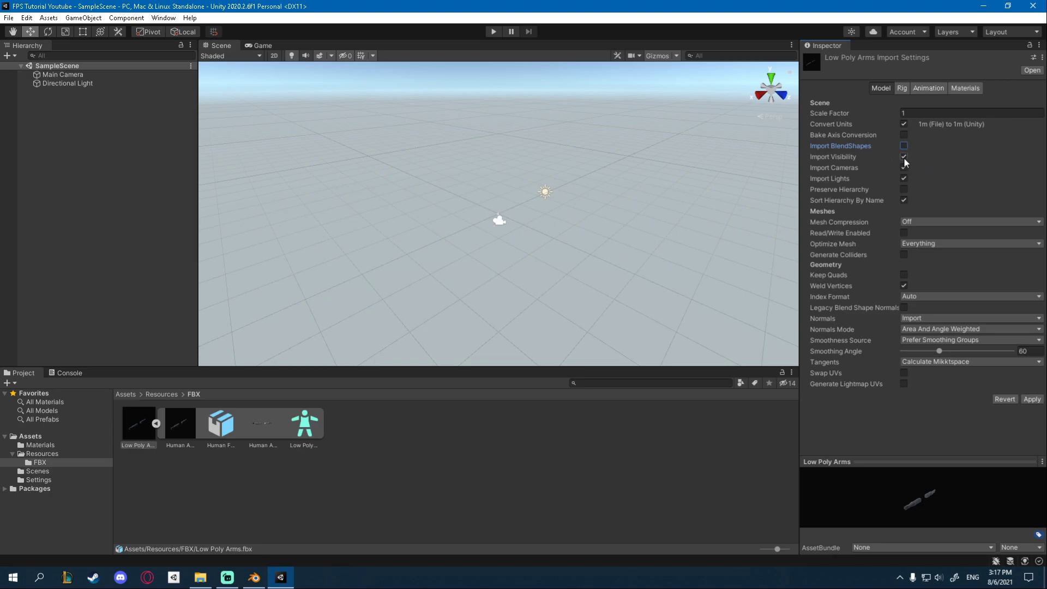
{"action": "left_click", "coordinate": [904, 178]}
{"action": "left_click", "coordinate": [1032, 399]}
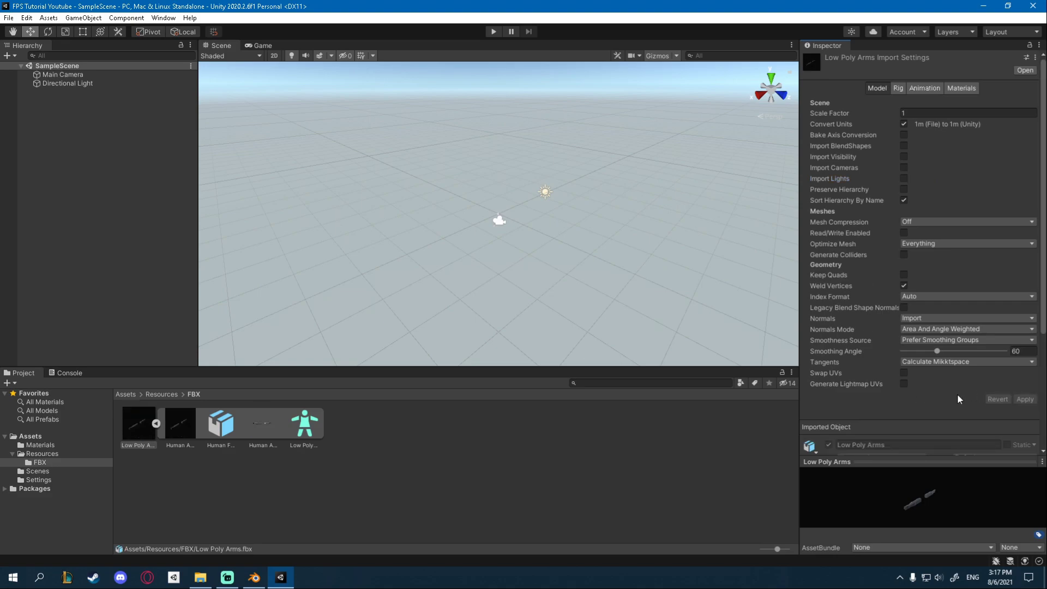
{"action": "left_click", "coordinate": [155, 422]}
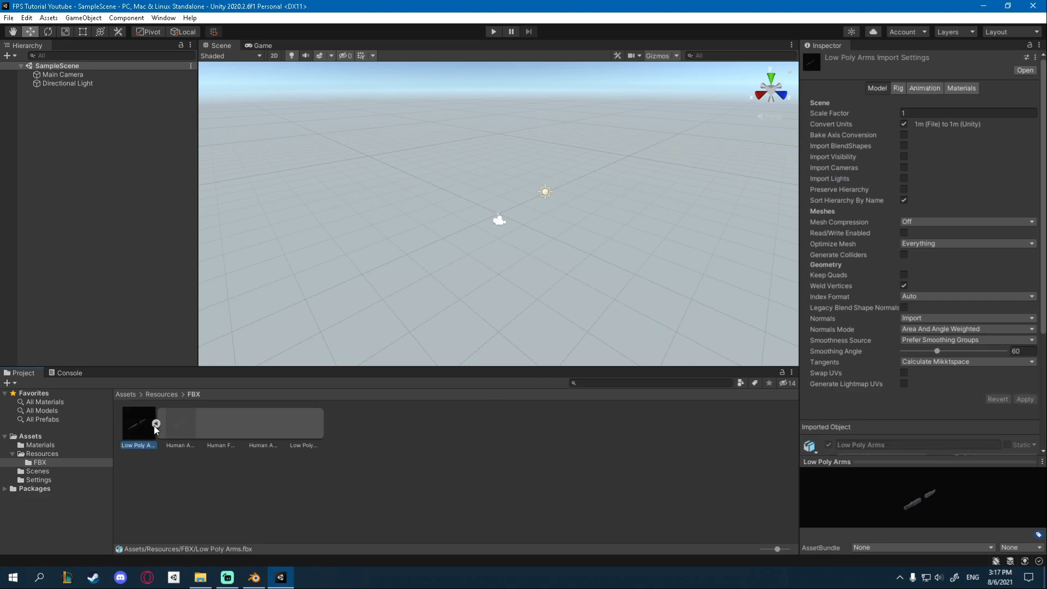
{"action": "left_click", "coordinate": [155, 424]}
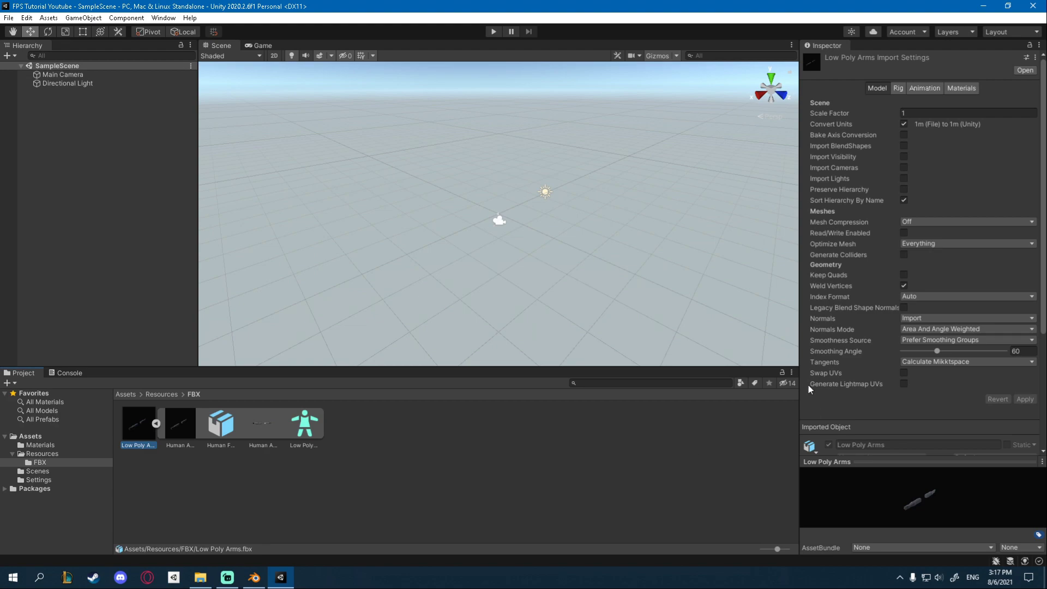
Step: Drag the Low Poly Arms asset into the Hierarchy and zoom the Scene view in on it
{"action": "left_click", "coordinate": [877, 462]}
{"action": "left_click_drag", "start_coordinate": [878, 462], "coordinate": [878, 282]}
{"action": "left_click", "coordinate": [156, 423]}
{"action": "left_click_drag", "start_coordinate": [138, 435], "coordinate": [106, 167]}
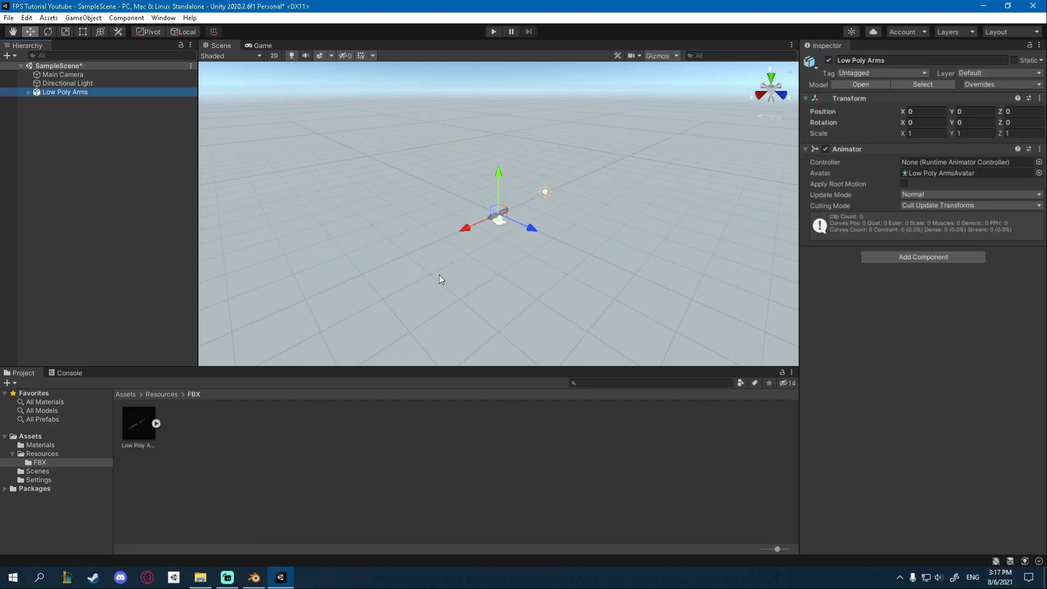
{"action": "scroll", "coordinate": [506, 263], "scroll_direction": "up", "scroll_amount": 3}
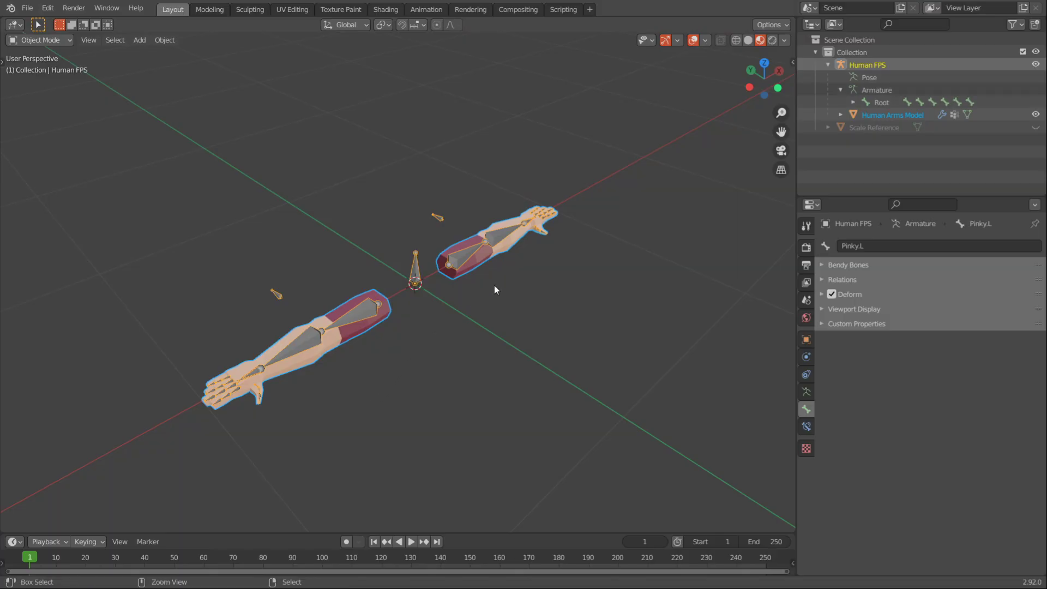
Step: Rotate the arms rig 90° about X, checking the new rotation in the transform panel
{"action": "middle_click_drag", "start_coordinate": [494, 286], "coordinate": [462, 277]}
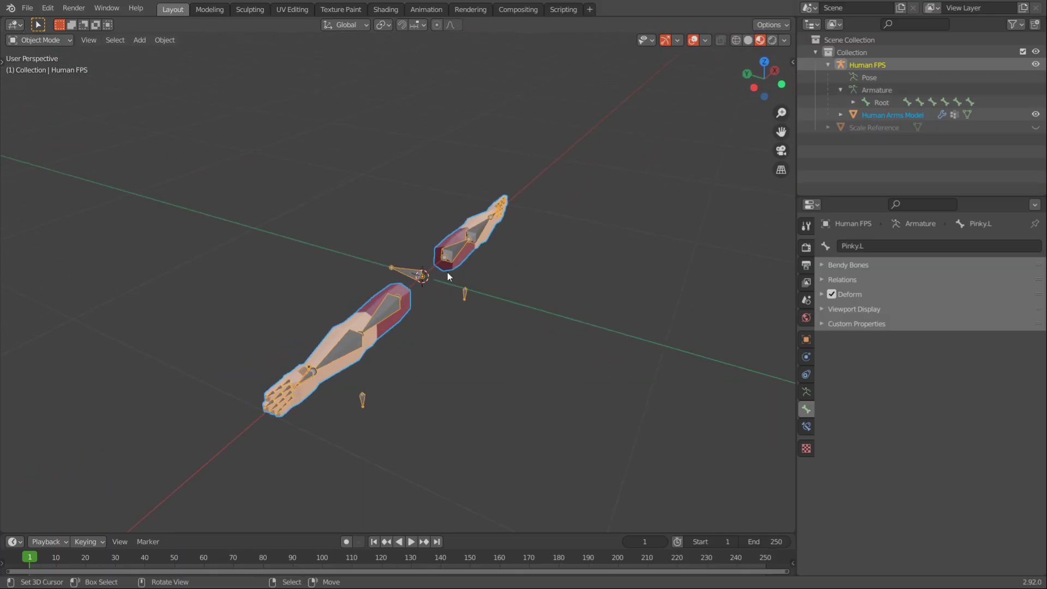
{"action": "key", "text": "n"}
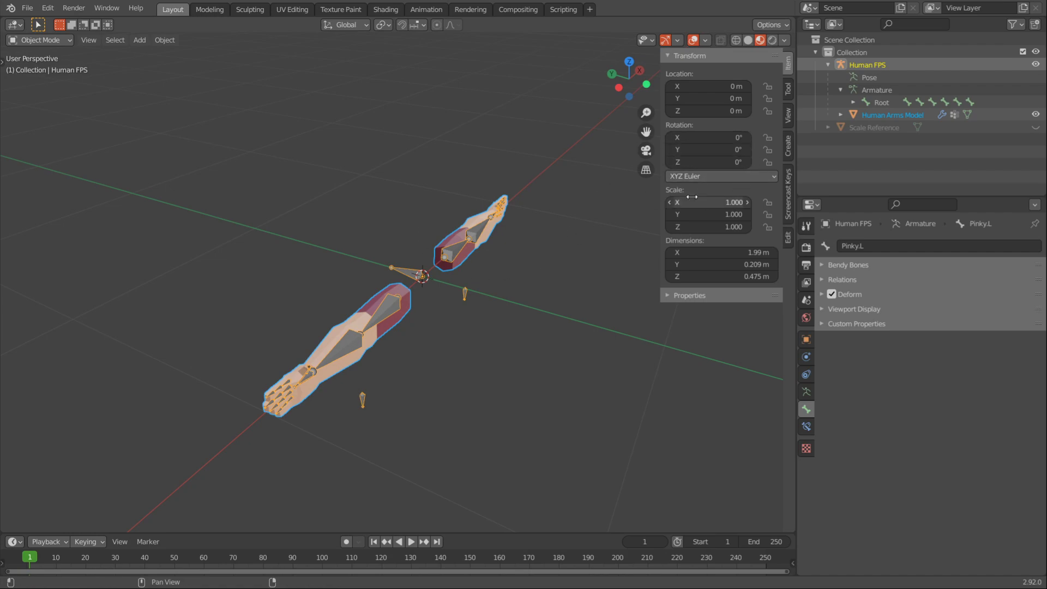
{"action": "key", "text": "n"}
{"action": "left_click", "coordinate": [474, 221]}
{"action": "type", "text": "rx90"}
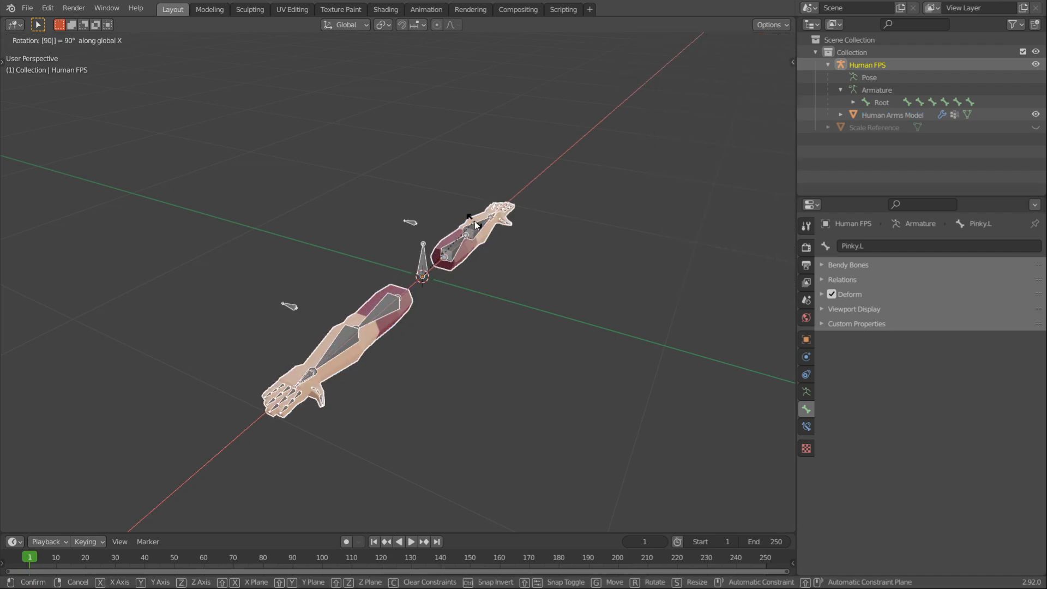
{"action": "key", "text": "Return"}
{"action": "key", "text": "n"}
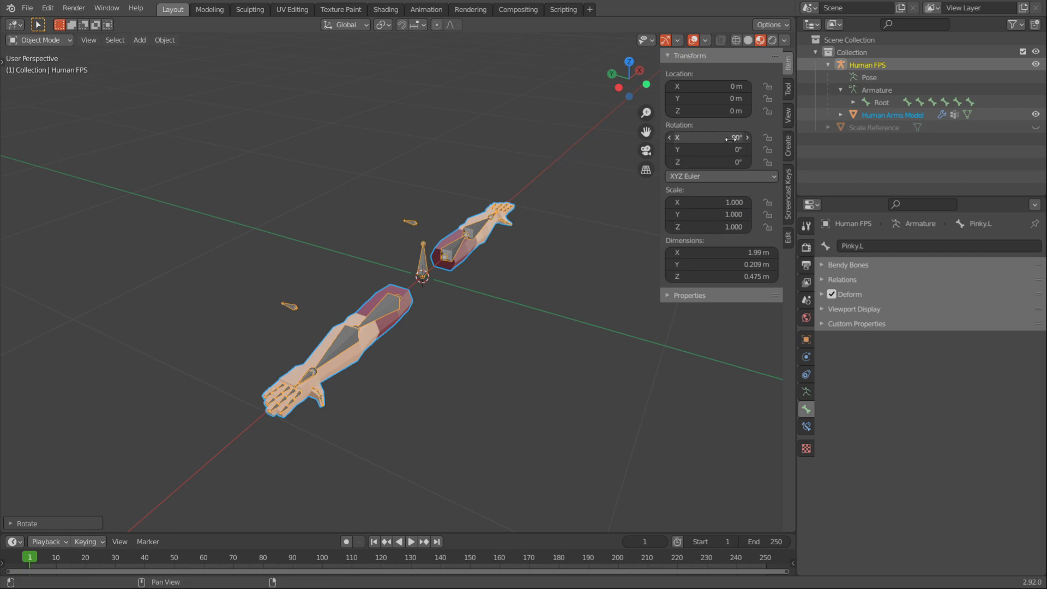
{"action": "key", "text": "n"}
{"action": "middle_click_drag", "start_coordinate": [526, 252], "coordinate": [489, 263]}
Step: Re-export the rig as FBX, overwriting Low Poly Arms.fbx
{"action": "key", "text": "ctrl+shift+e"}
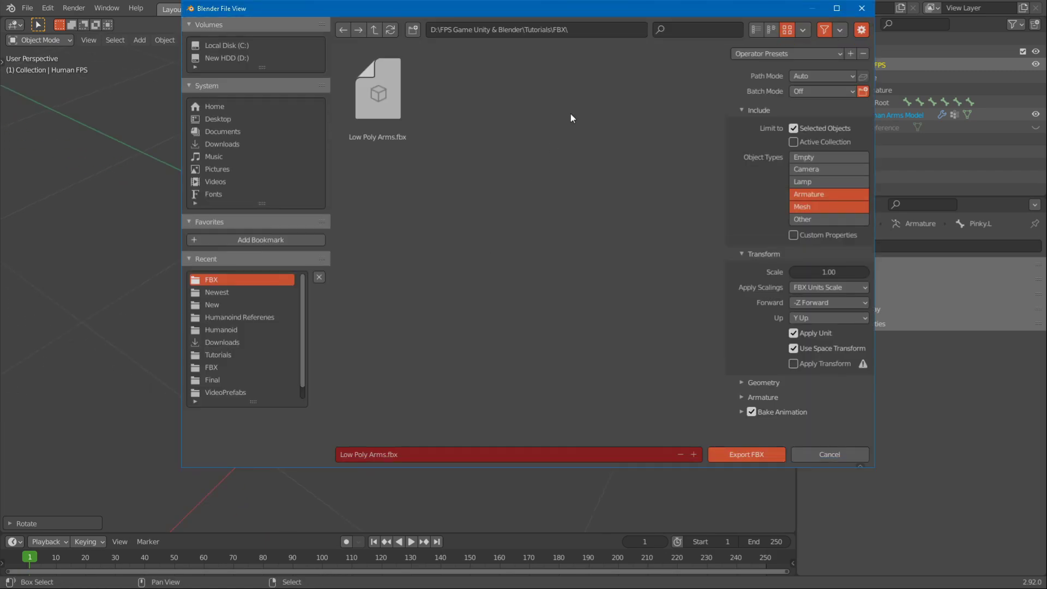
{"action": "left_click", "coordinate": [861, 9]}
{"action": "left_click", "coordinate": [27, 7]}
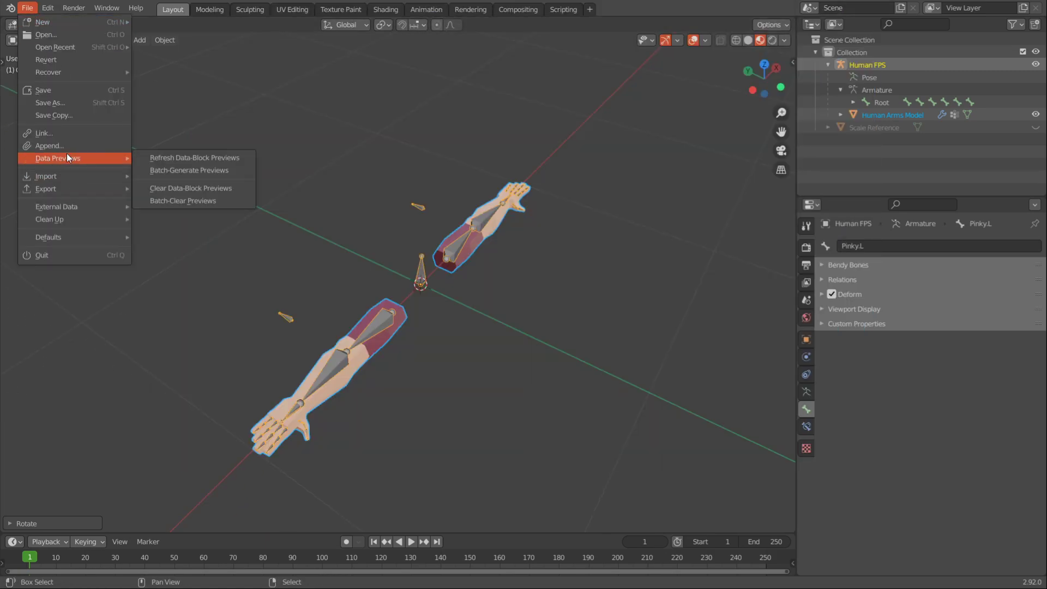
{"action": "mouse_move", "coordinate": [61, 187]}
{"action": "left_click", "coordinate": [181, 262]}
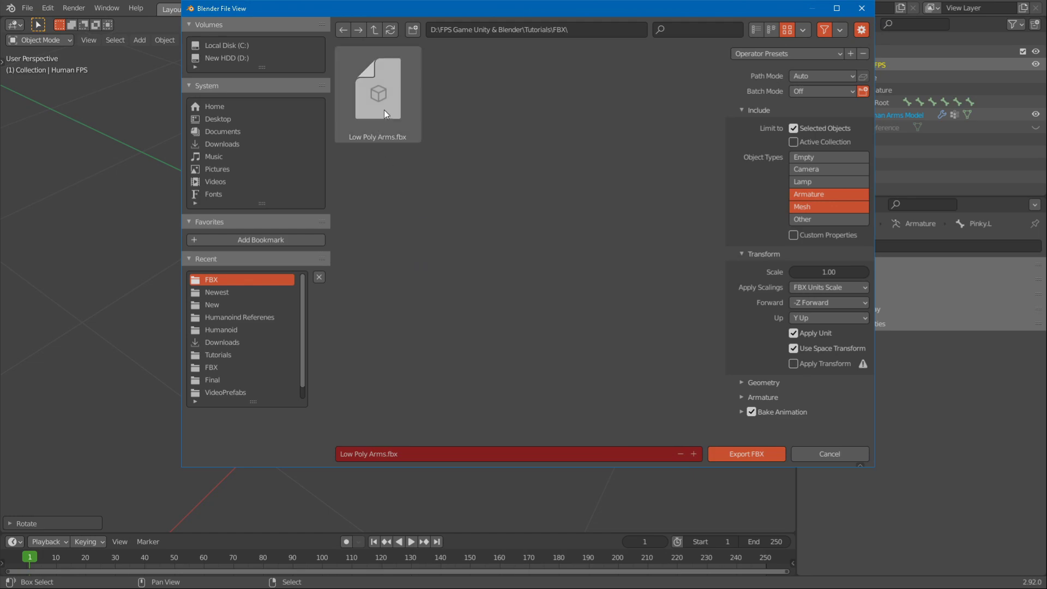
{"action": "left_click", "coordinate": [743, 453]}
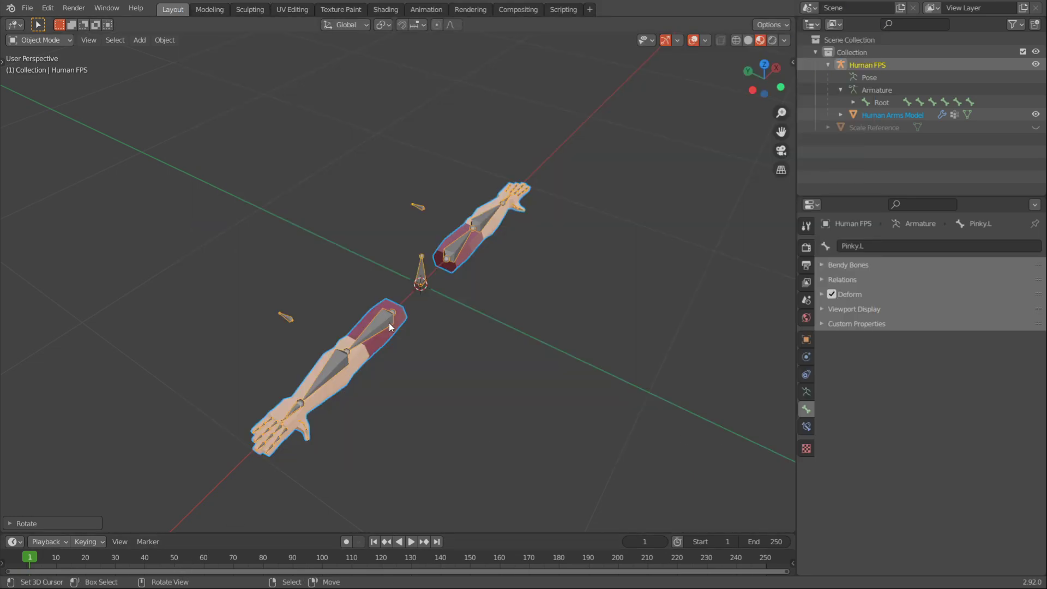
{"action": "key", "text": "alt+Tab"}
Step: Delete the old Low Poly Arms asset and import the re-exported FBX into the project
{"action": "left_click", "coordinate": [414, 306]}
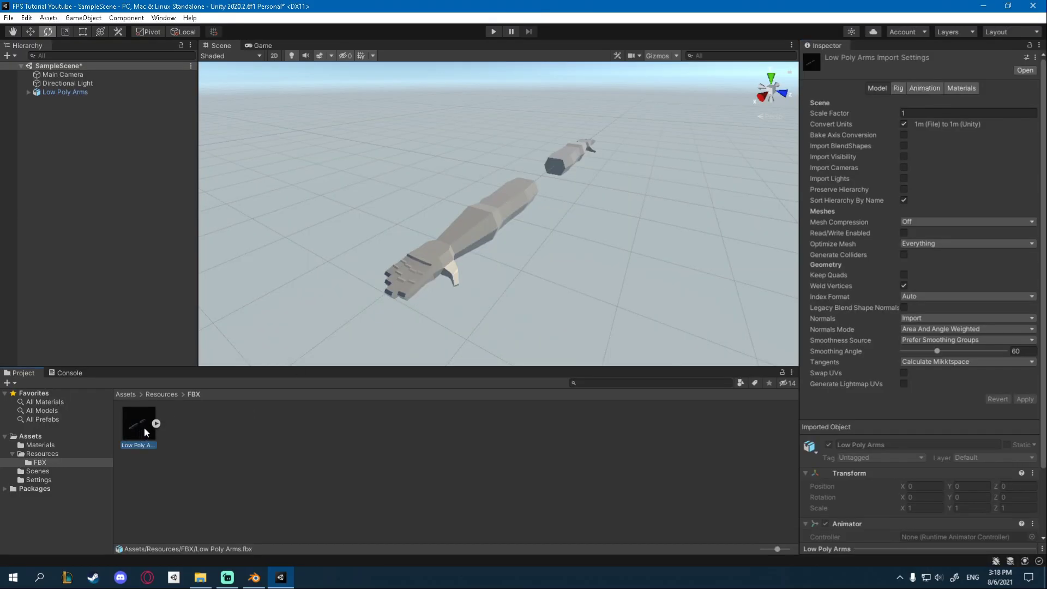
{"action": "key", "text": "Delete"}
{"action": "key", "text": "Return"}
{"action": "key", "text": "alt+Tab"}
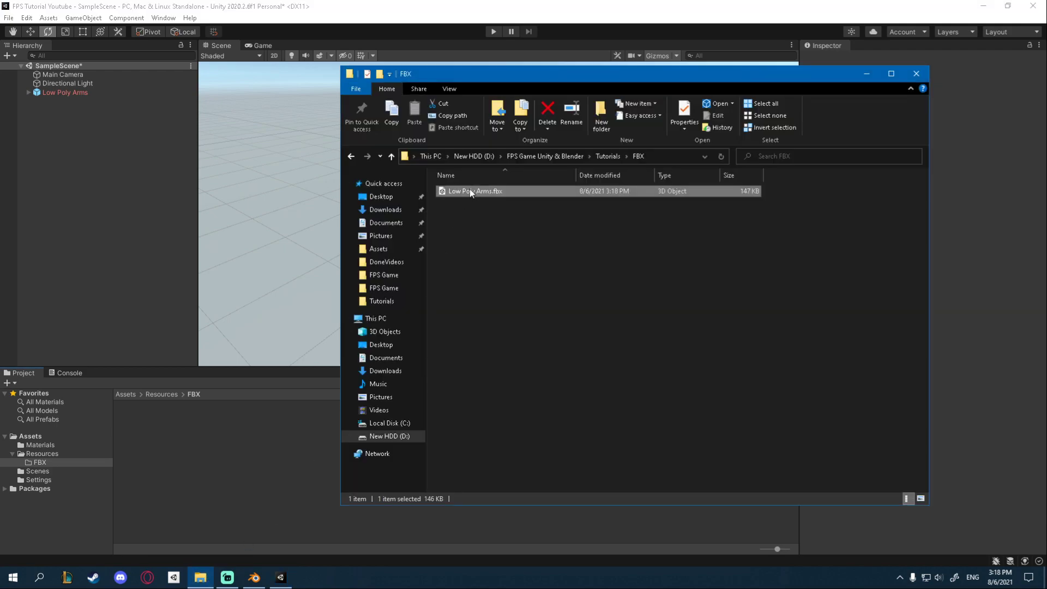
{"action": "left_click_drag", "start_coordinate": [469, 188], "coordinate": [194, 450]}
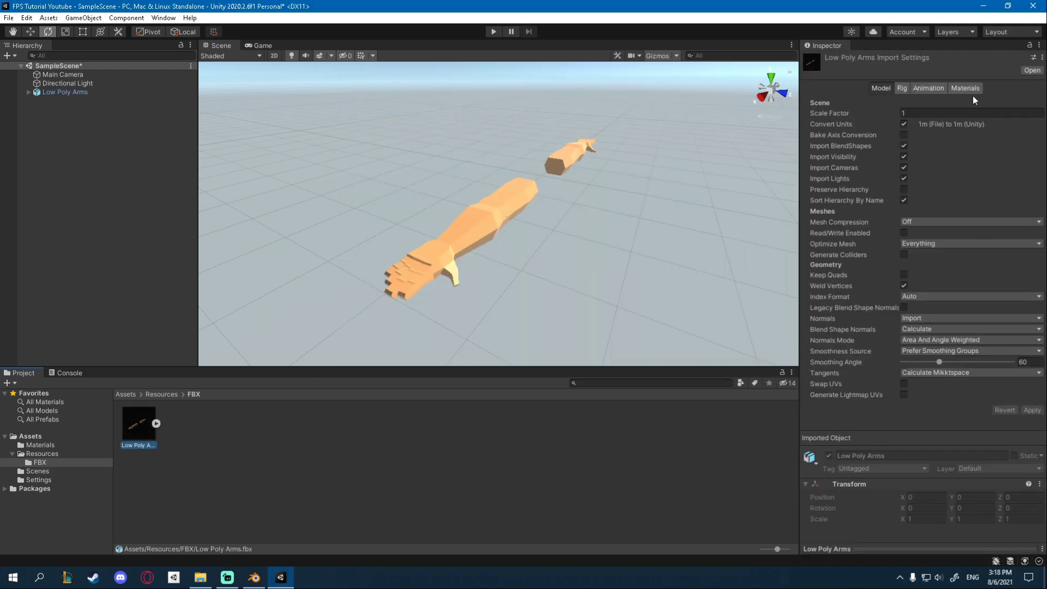
Step: Disable material creation (None) and animation import, applying each change
{"action": "left_click", "coordinate": [968, 89]}
{"action": "left_click", "coordinate": [959, 104]}
{"action": "left_click", "coordinate": [951, 112]}
{"action": "left_click", "coordinate": [1031, 141]}
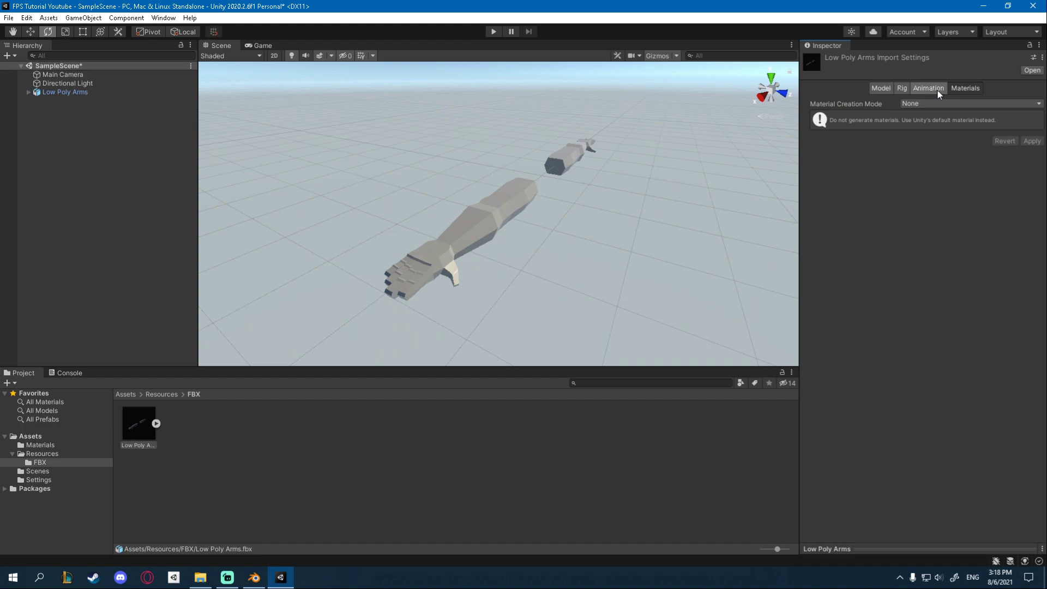
{"action": "left_click", "coordinate": [937, 91]}
{"action": "left_click", "coordinate": [903, 116]}
{"action": "left_click", "coordinate": [1026, 132]}
Step: Set Avatar Definition to Create From This Model and apply the rig settings
{"action": "left_click", "coordinate": [900, 90]}
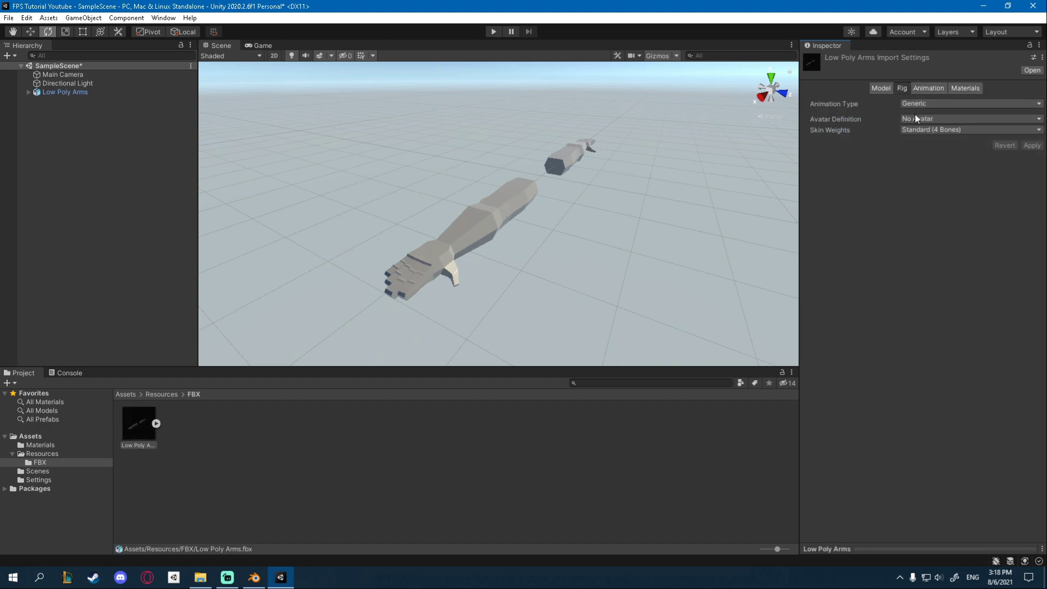
{"action": "left_click", "coordinate": [916, 117]}
{"action": "left_click", "coordinate": [938, 141]}
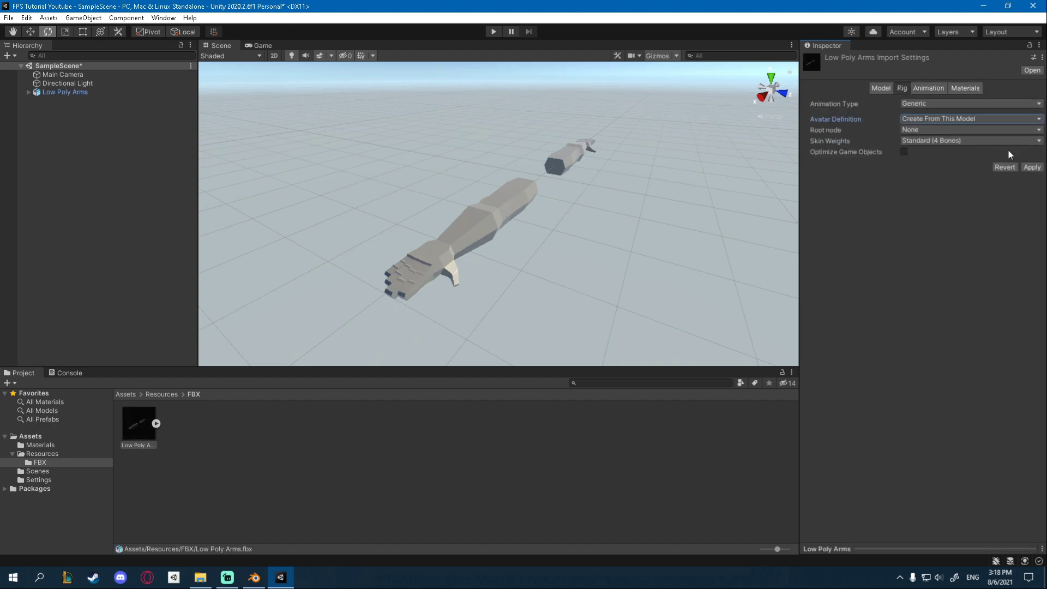
{"action": "left_click", "coordinate": [1030, 167]}
Step: Turn off BlendShapes, Cameras and Lights import and apply the model settings
{"action": "left_click", "coordinate": [880, 88]}
{"action": "left_click", "coordinate": [904, 146]}
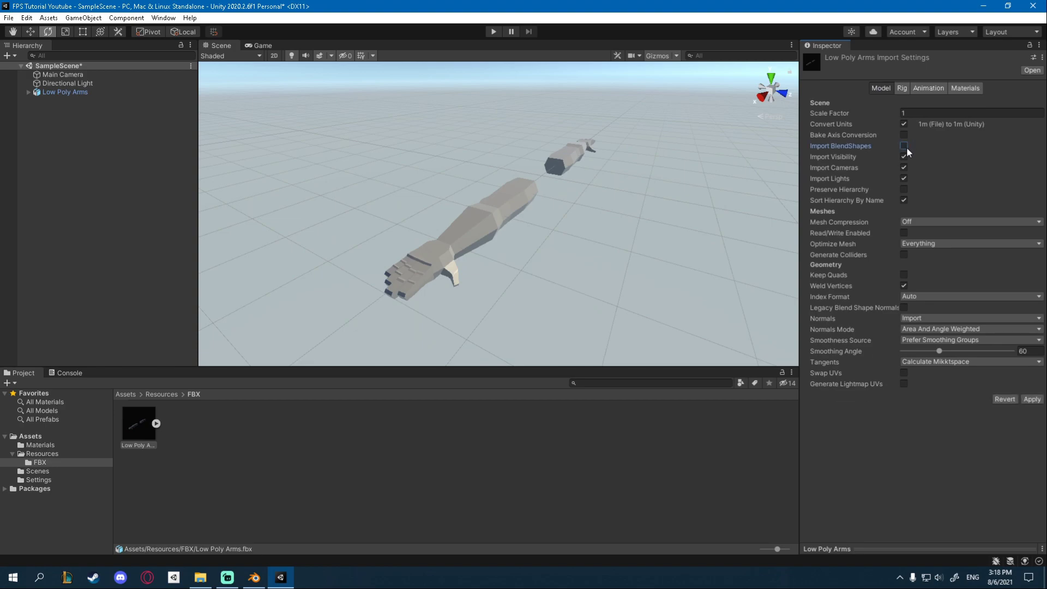
{"action": "left_click", "coordinate": [904, 168]}
{"action": "left_click", "coordinate": [903, 178]}
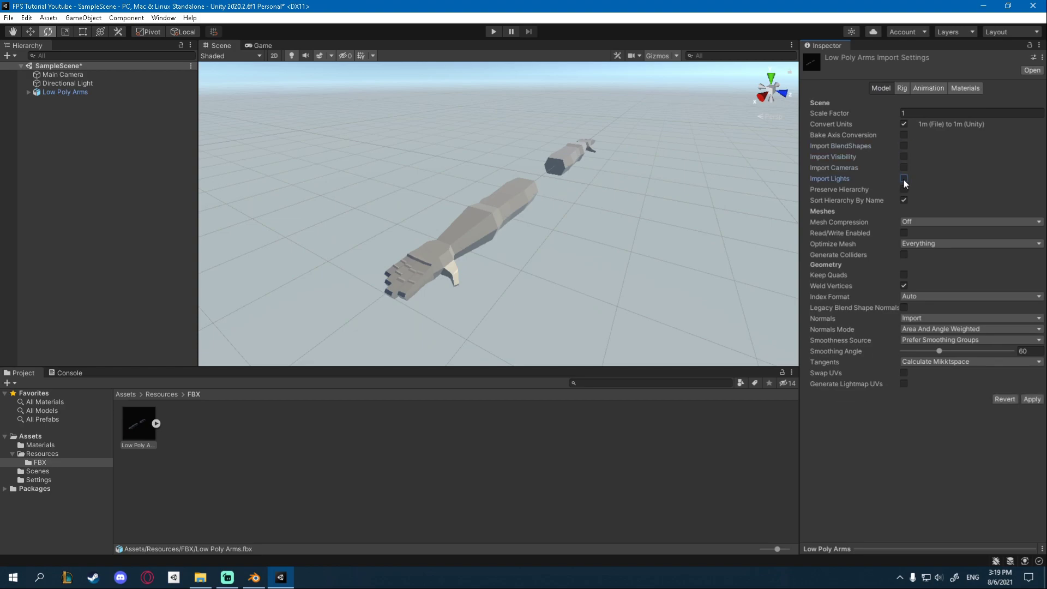
{"action": "left_click", "coordinate": [1031, 399]}
Step: Select Low Poly Arms in the Hierarchy and orbit the view to inspect it
{"action": "left_click", "coordinate": [112, 95]}
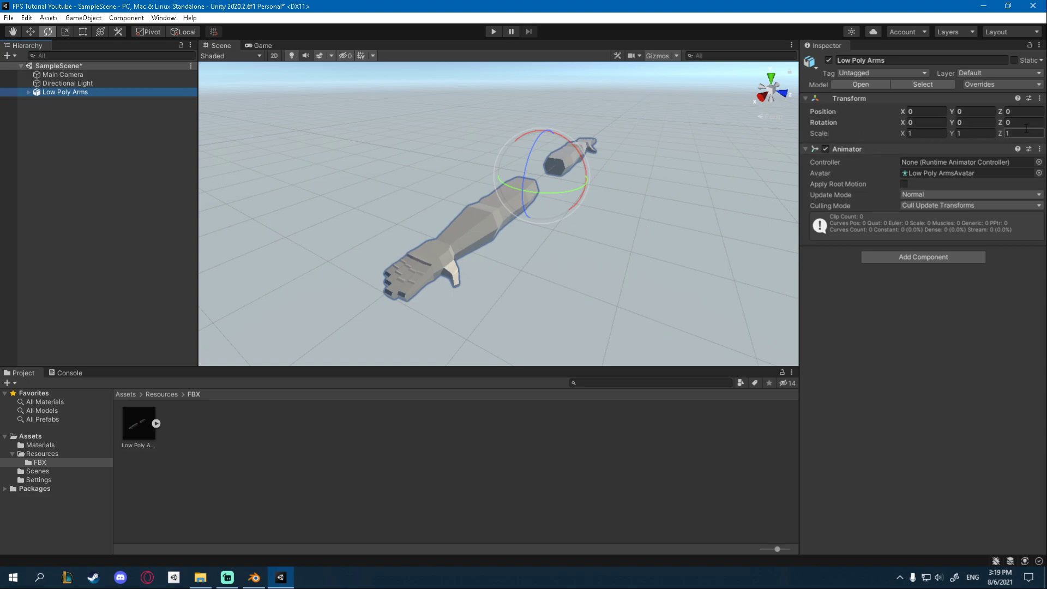
{"action": "left_click_drag", "start_coordinate": [560, 148], "coordinate": [558, 216], "text": "alt"}
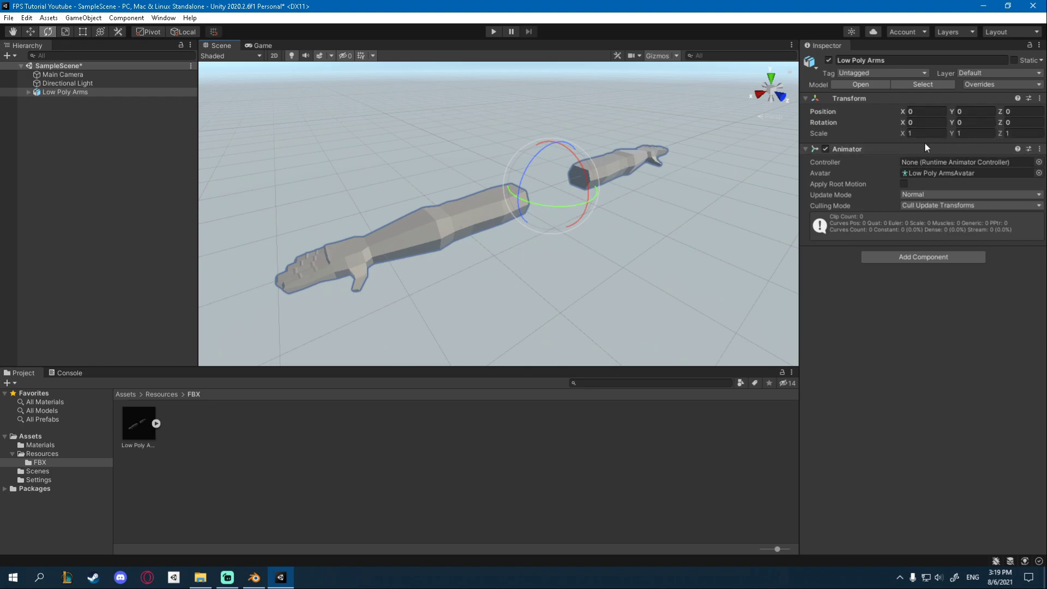
{"action": "mouse_move", "coordinate": [540, 210]}
{"action": "left_mouse_down", "text": "alt"}
{"action": "mouse_move", "coordinate": [572, 216]}
{"action": "mouse_move", "coordinate": [524, 214]}
{"action": "left_mouse_up", "text": "alt"}
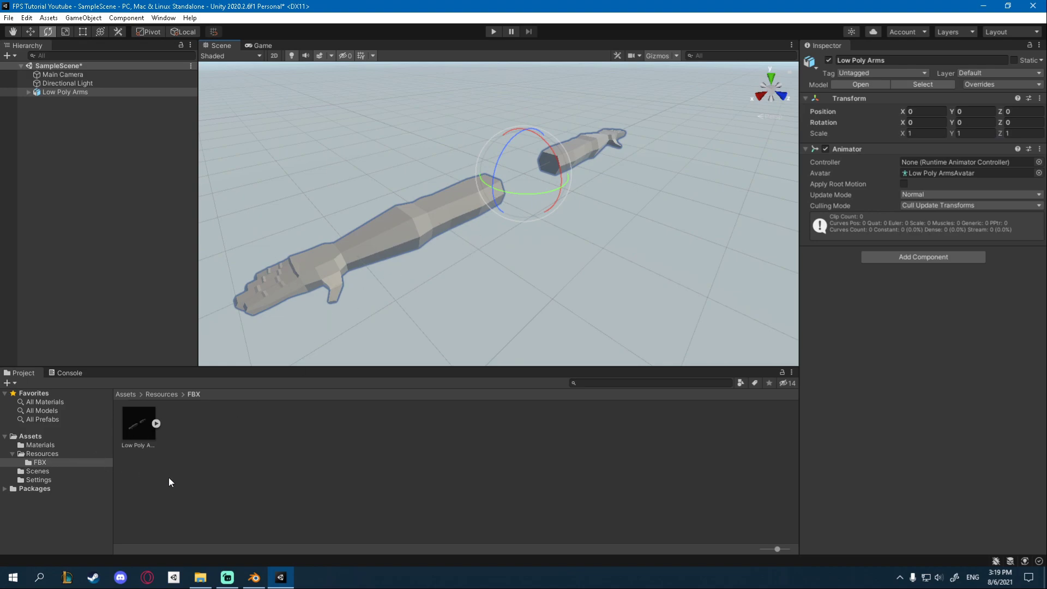
Step: Create a material named Base Palette in Assets/Materials and drag it onto the Low Poly Arms
{"action": "left_click", "coordinate": [33, 435]}
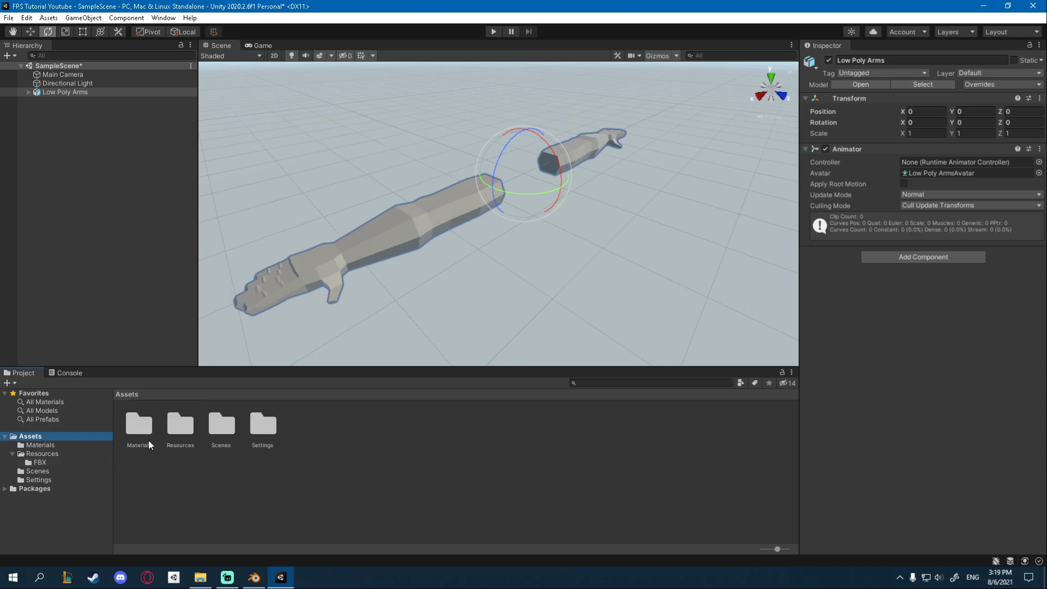
{"action": "double_click", "coordinate": [136, 427]}
{"action": "right_click", "coordinate": [214, 420]}
{"action": "mouse_move", "coordinate": [295, 135]}
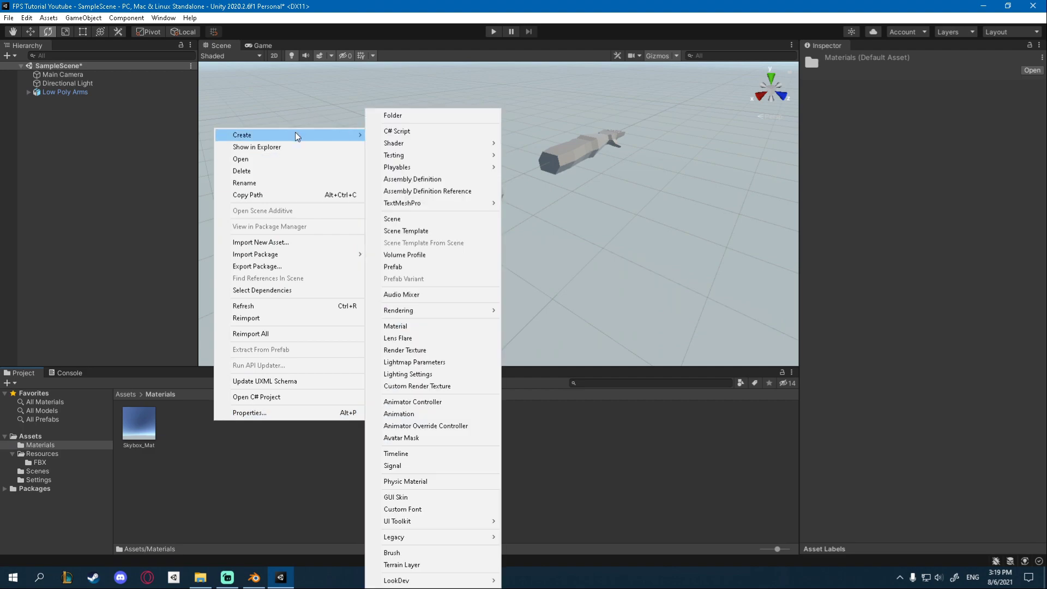
{"action": "left_click", "coordinate": [414, 327]}
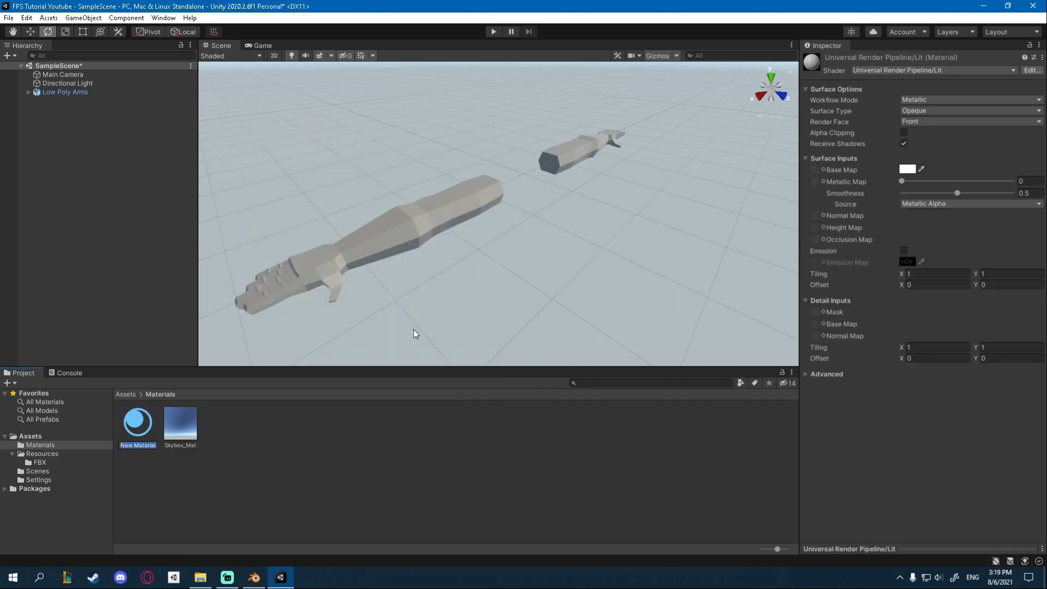
{"action": "type", "text": "Base Palette"}
{"action": "key", "text": "Return"}
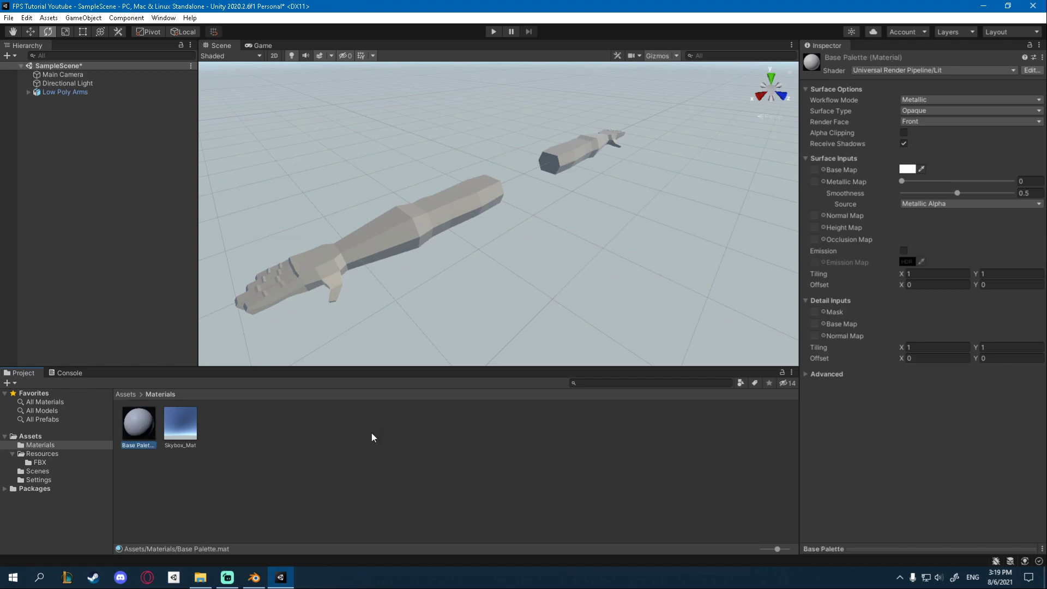
{"action": "left_click_drag", "start_coordinate": [133, 424], "coordinate": [283, 276]}
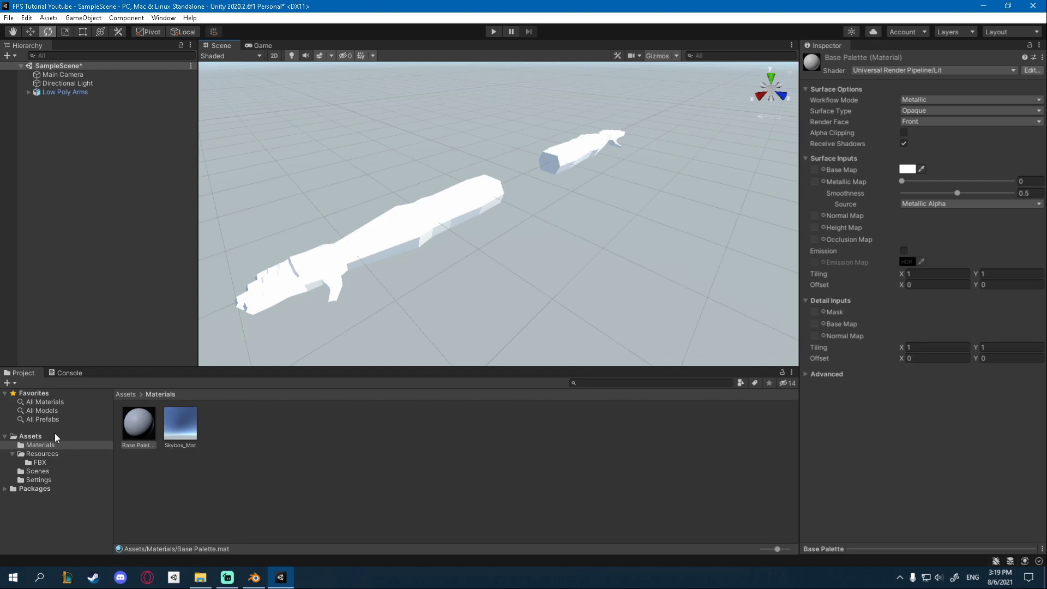
Step: Check the palette image's save location via Image > Save As in Blender's UV Editing workspace
{"action": "left_click", "coordinate": [200, 577]}
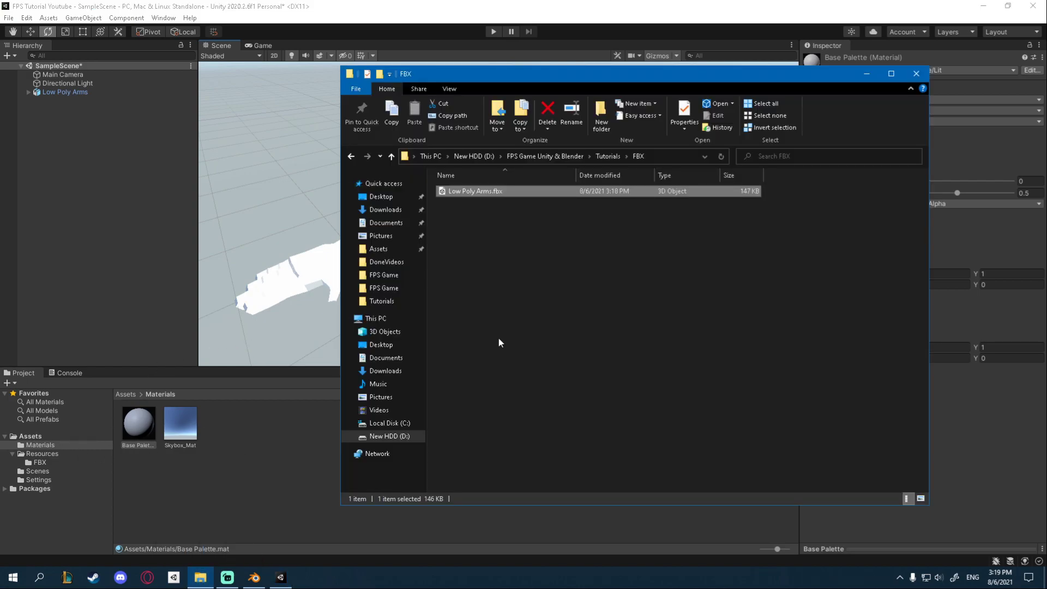
{"action": "left_click", "coordinate": [565, 155]}
{"action": "left_click", "coordinate": [253, 577]}
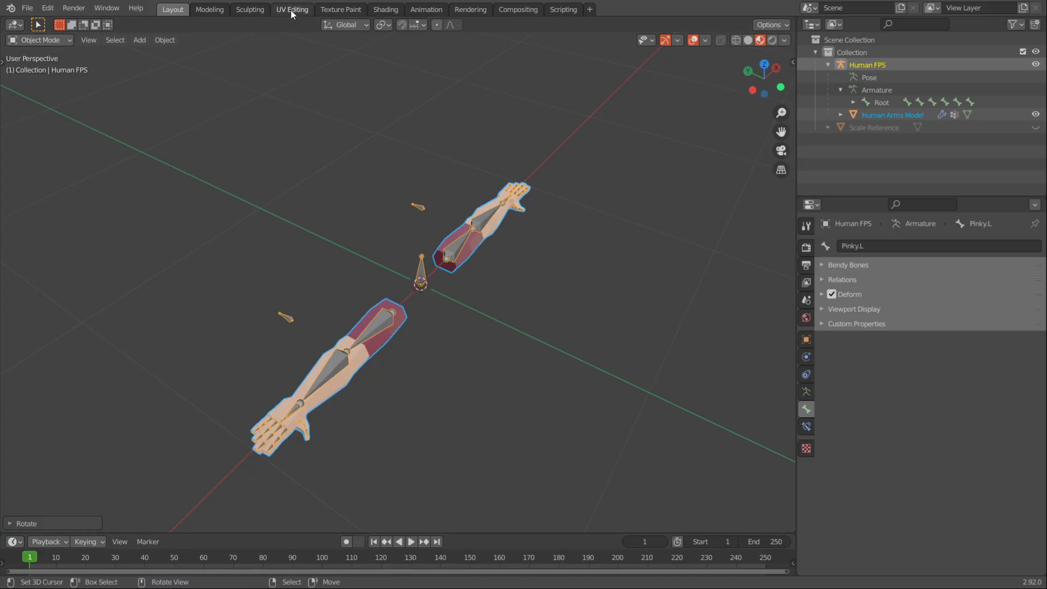
{"action": "left_click", "coordinate": [290, 10]}
{"action": "scroll", "coordinate": [98, 124], "scroll_direction": "down", "scroll_amount": 1}
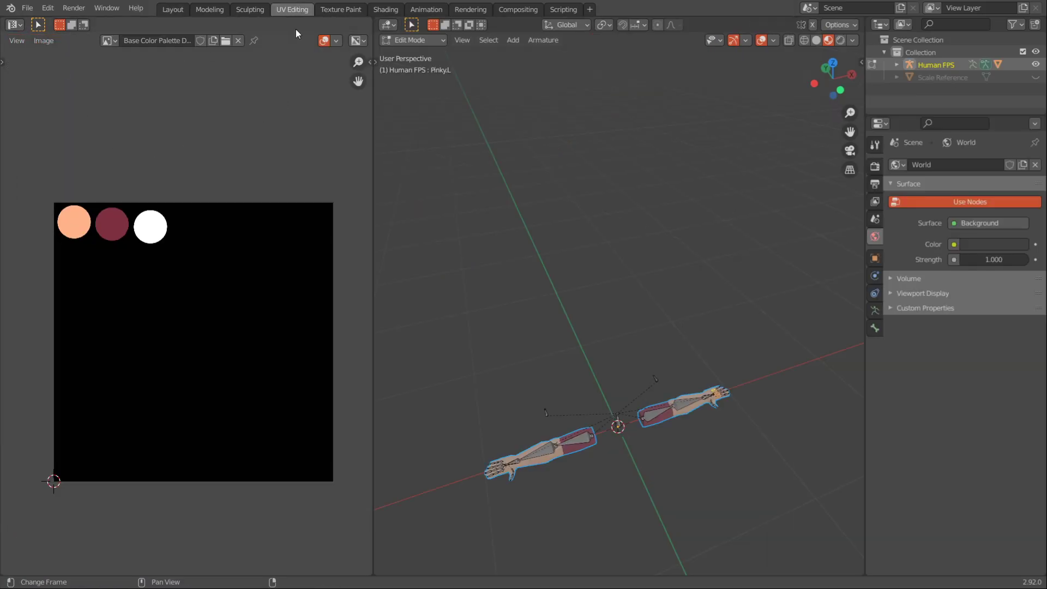
{"action": "left_click", "coordinate": [54, 40]}
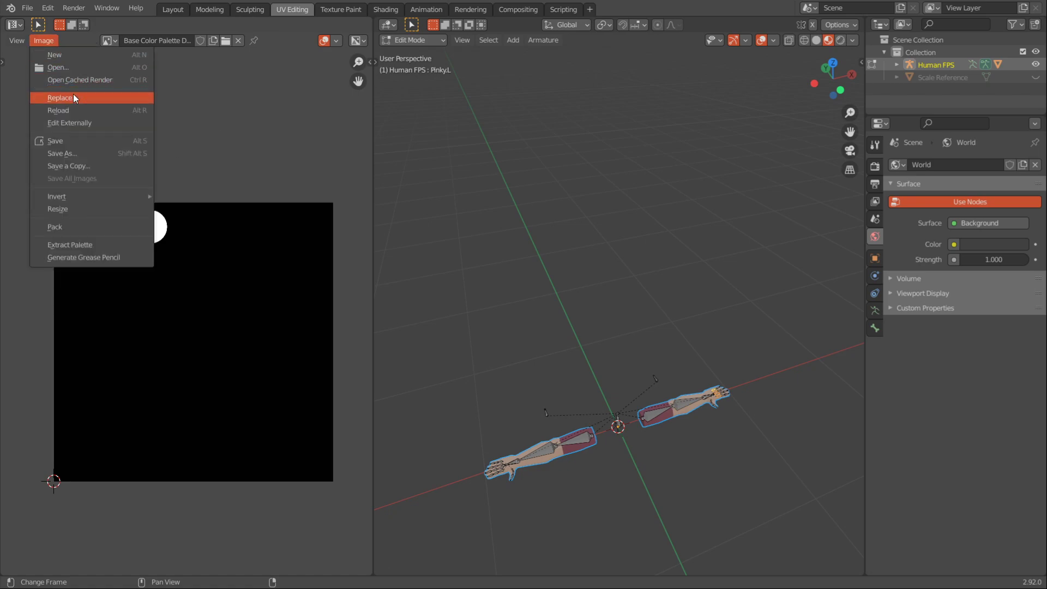
{"action": "left_click", "coordinate": [79, 152]}
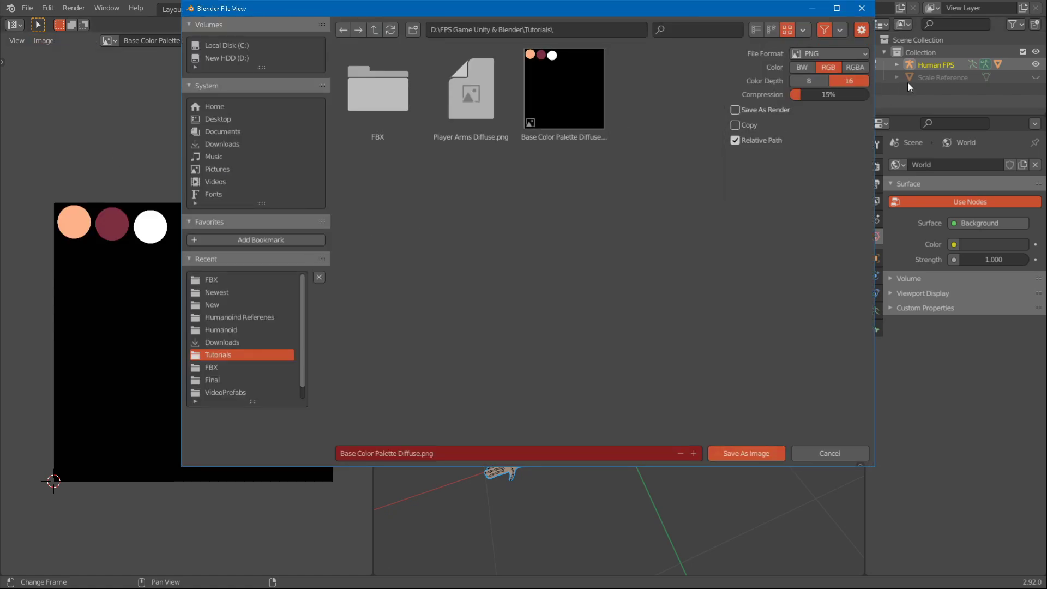
{"action": "left_click", "coordinate": [861, 8]}
{"action": "key", "text": "alt+Tab"}
{"action": "key", "text": "alt+Tab"}
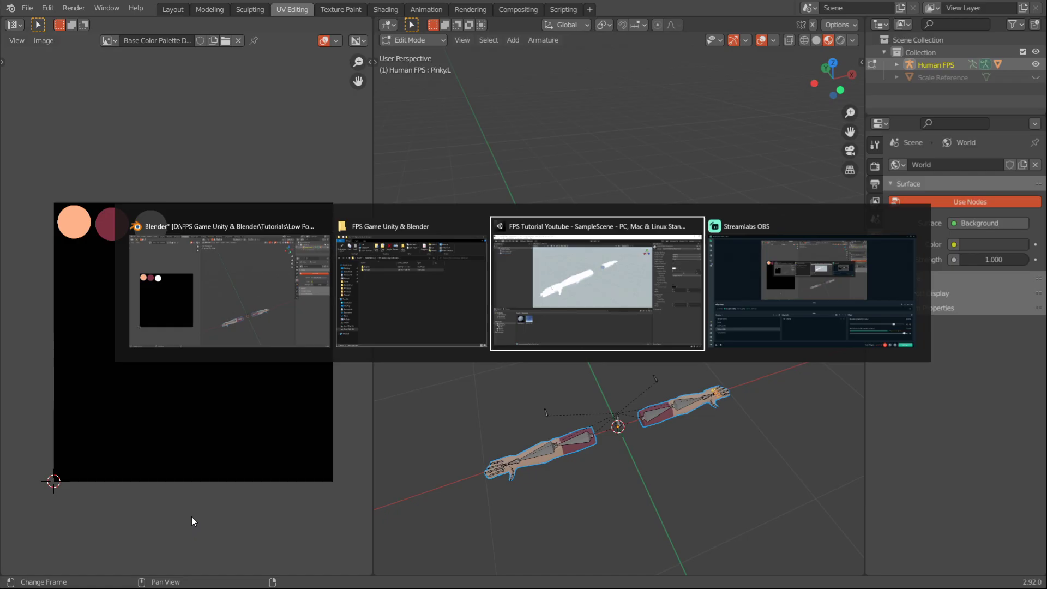
Step: Drag Base Color Palette Diffuse.png from the Tutorials folder into Unity's Materials folder
{"action": "left_click", "coordinate": [200, 577]}
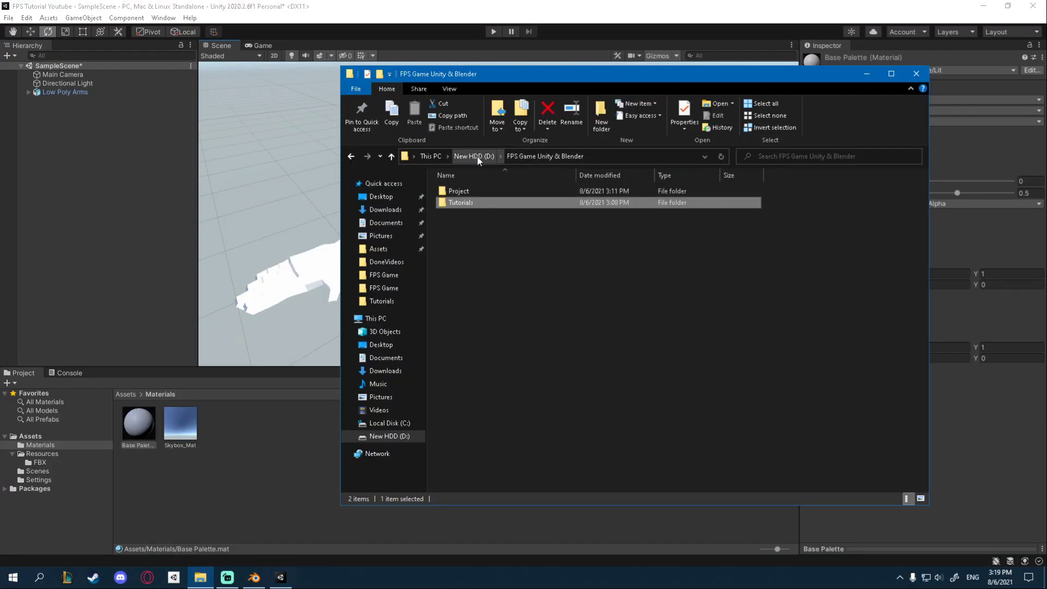
{"action": "double_click", "coordinate": [475, 205]}
{"action": "left_click_drag", "start_coordinate": [476, 205], "coordinate": [205, 495]}
Step: Assign Base Color Palette Diffuse as Base Palette's base map and set Smoothness to 0
{"action": "left_click", "coordinate": [205, 494]}
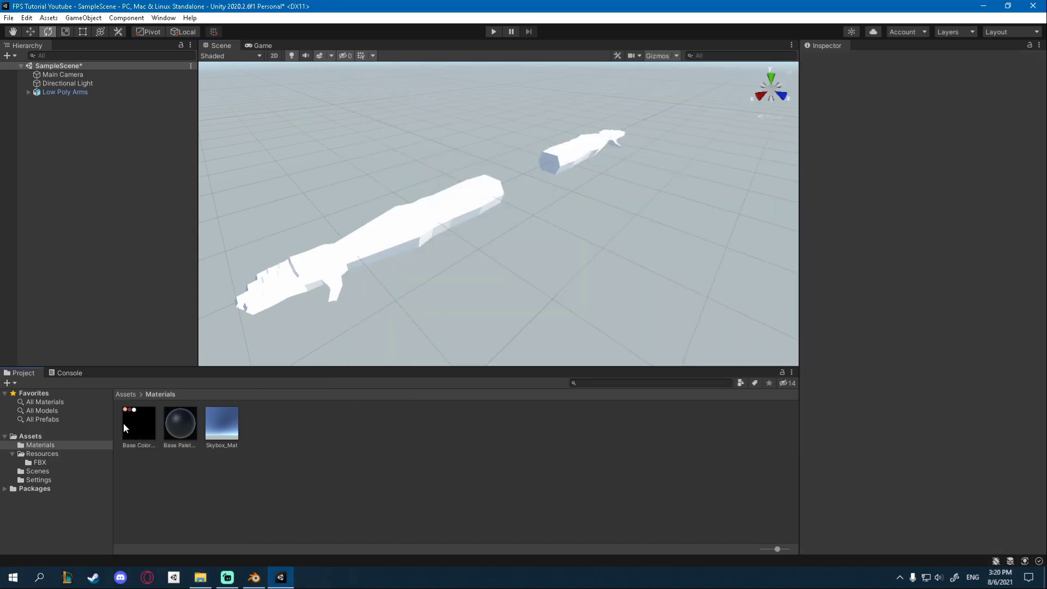
{"action": "left_click", "coordinate": [126, 428]}
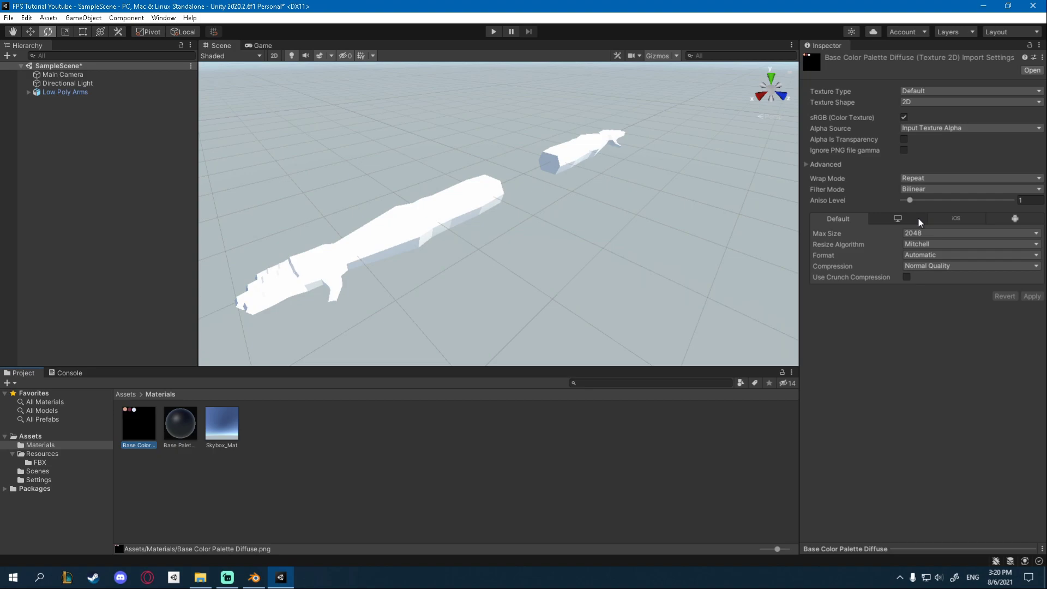
{"action": "left_click", "coordinate": [184, 428]}
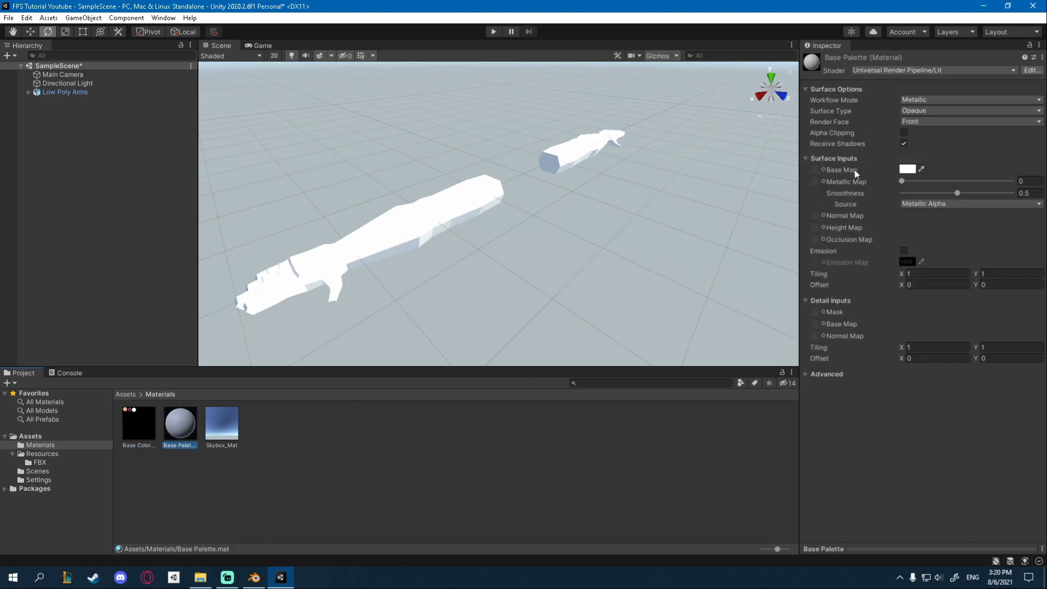
{"action": "left_click", "coordinate": [823, 169]}
{"action": "double_click", "coordinate": [759, 221]}
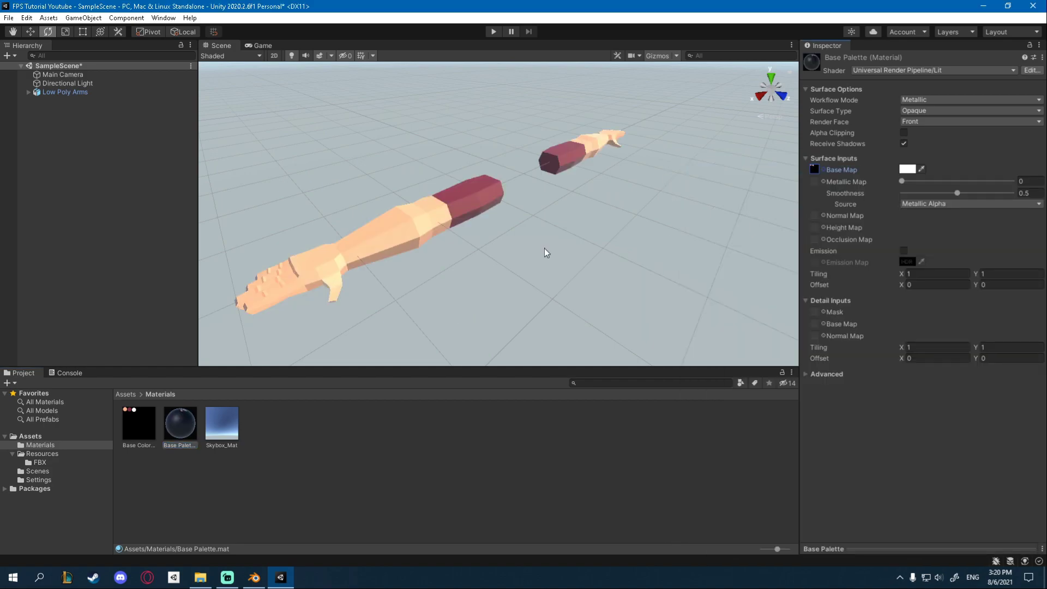
{"action": "right_click_drag", "start_coordinate": [545, 252], "coordinate": [539, 274]}
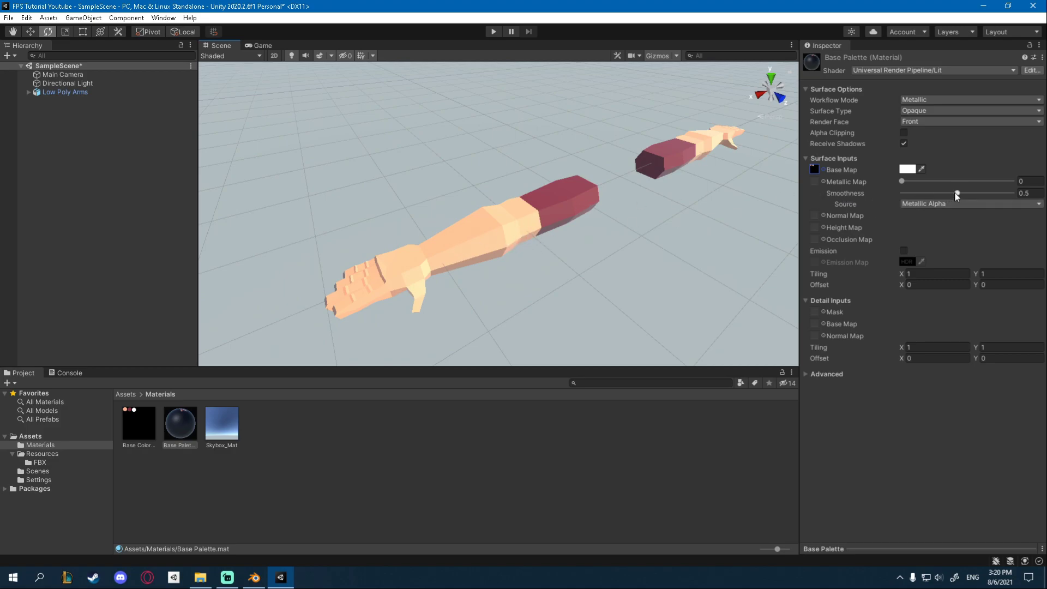
{"action": "left_click_drag", "start_coordinate": [956, 197], "coordinate": [868, 215]}
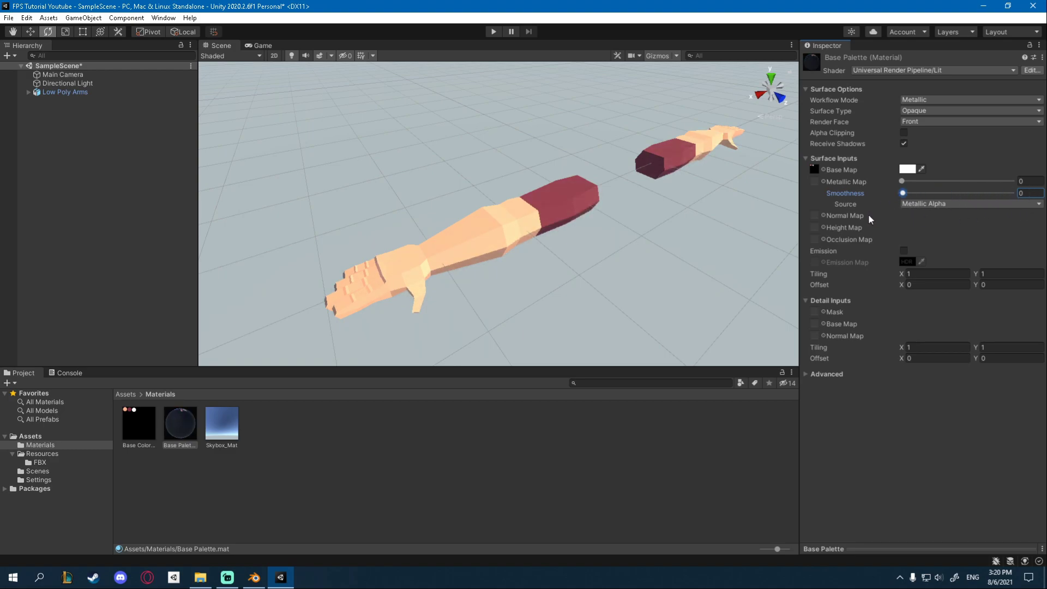
{"action": "left_click", "coordinate": [907, 170]}
{"action": "left_click_drag", "start_coordinate": [949, 235], "coordinate": [942, 298]}
{"action": "left_click", "coordinate": [936, 213]}
{"action": "mouse_move", "coordinate": [993, 234]}
{"action": "left_mouse_down"}
{"action": "mouse_move", "coordinate": [949, 226]}
{"action": "mouse_move", "coordinate": [997, 224]}
{"action": "left_mouse_up"}
{"action": "left_click_drag", "start_coordinate": [931, 269], "coordinate": [933, 291]}
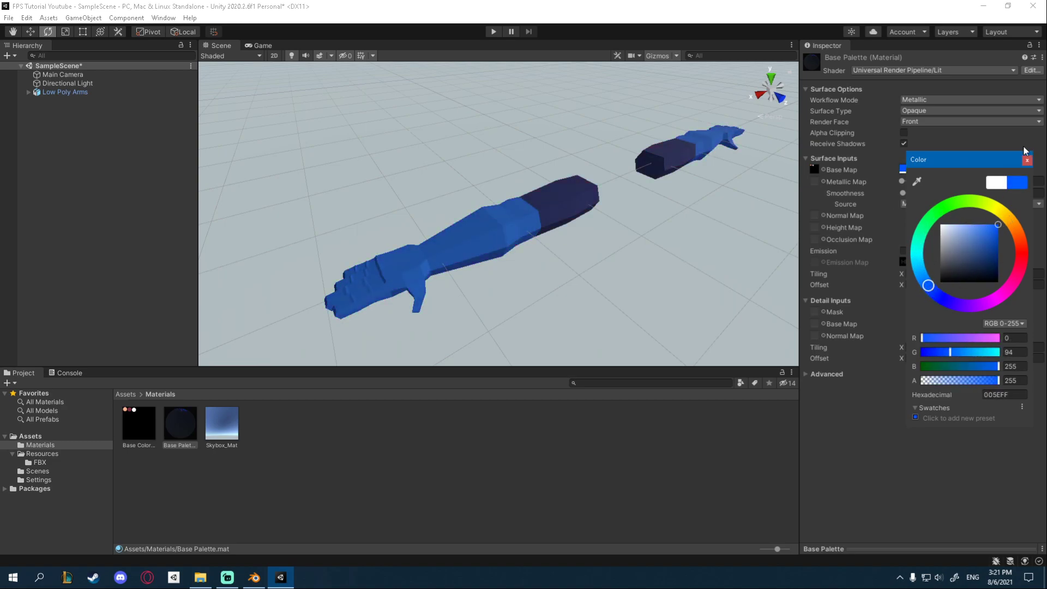
{"action": "left_click", "coordinate": [995, 183]}
{"action": "left_click", "coordinate": [1026, 160]}
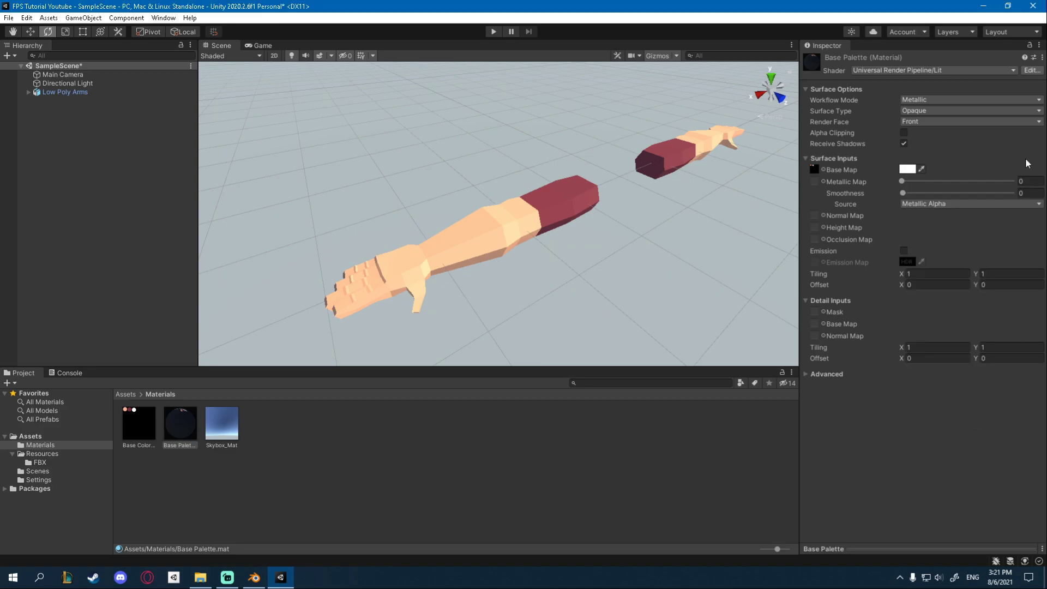